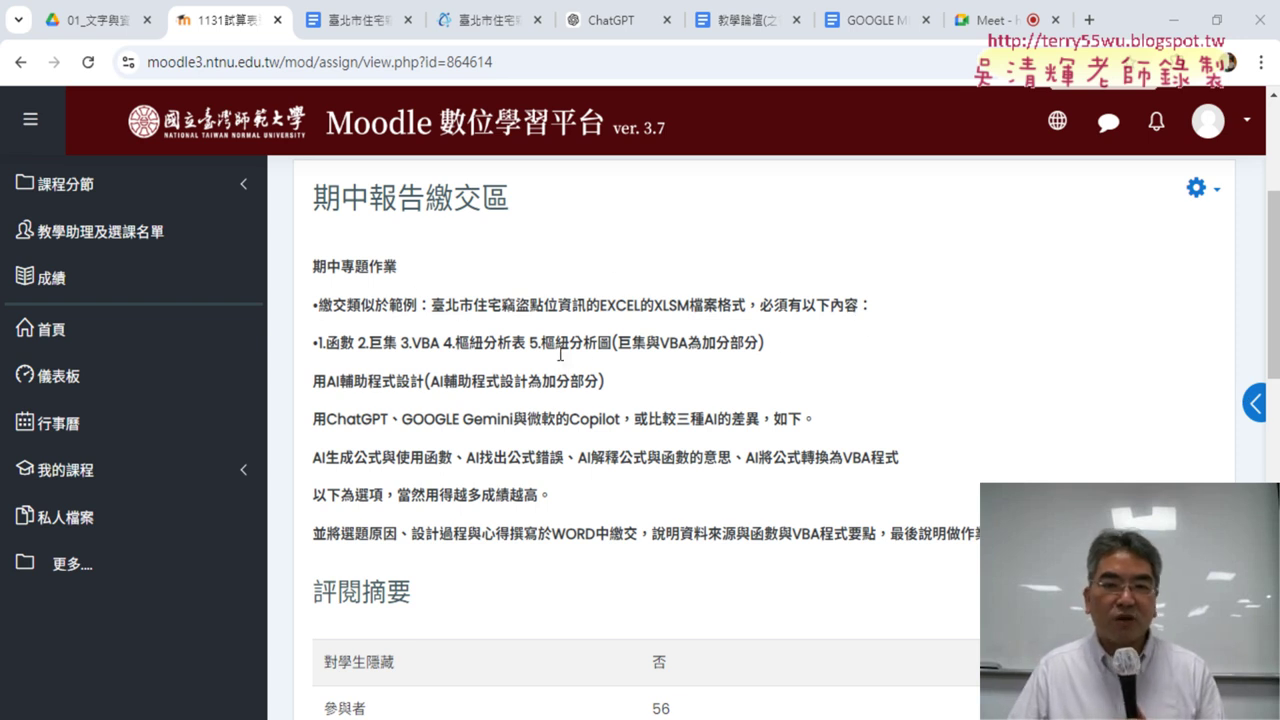
- Highlight the bonus macro/VBA, Google Gemini, 選題原因 and 設計過程 requirements, then go to the burglary document
left_click_drag(617, 342, 762, 343)
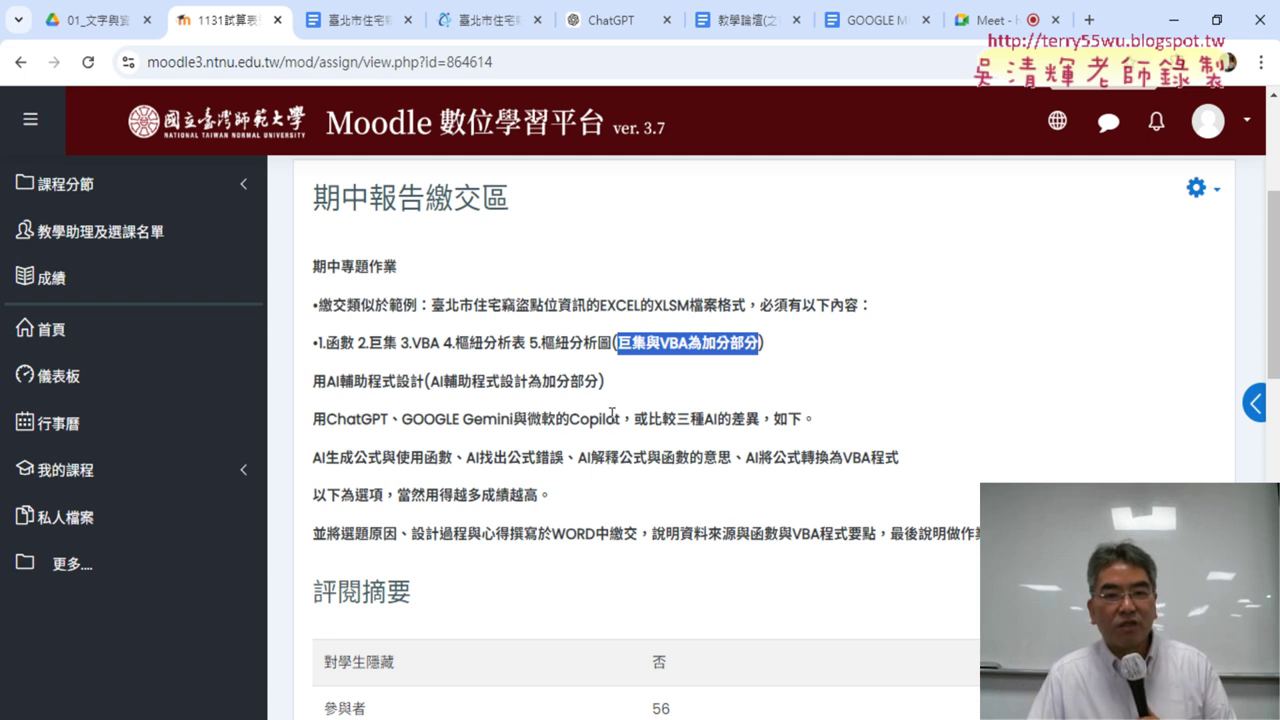
left_click_drag(402, 419, 514, 419)
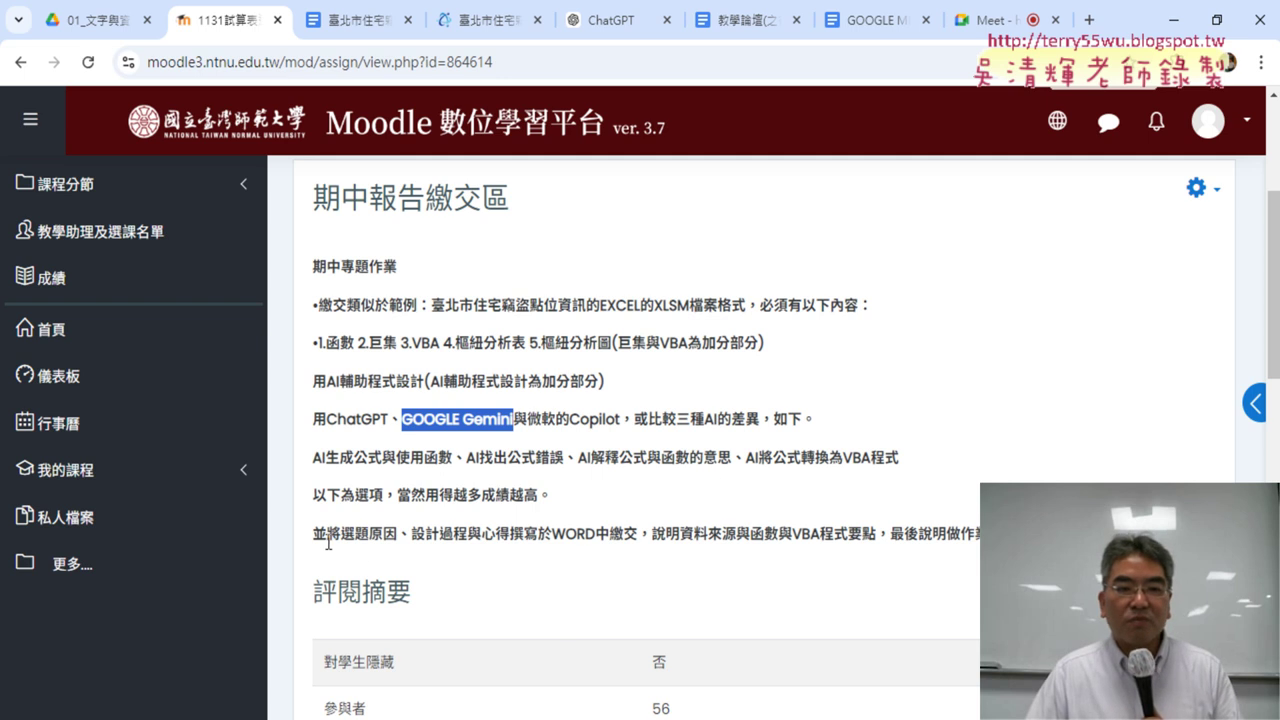
left_click_drag(341, 534, 399, 540)
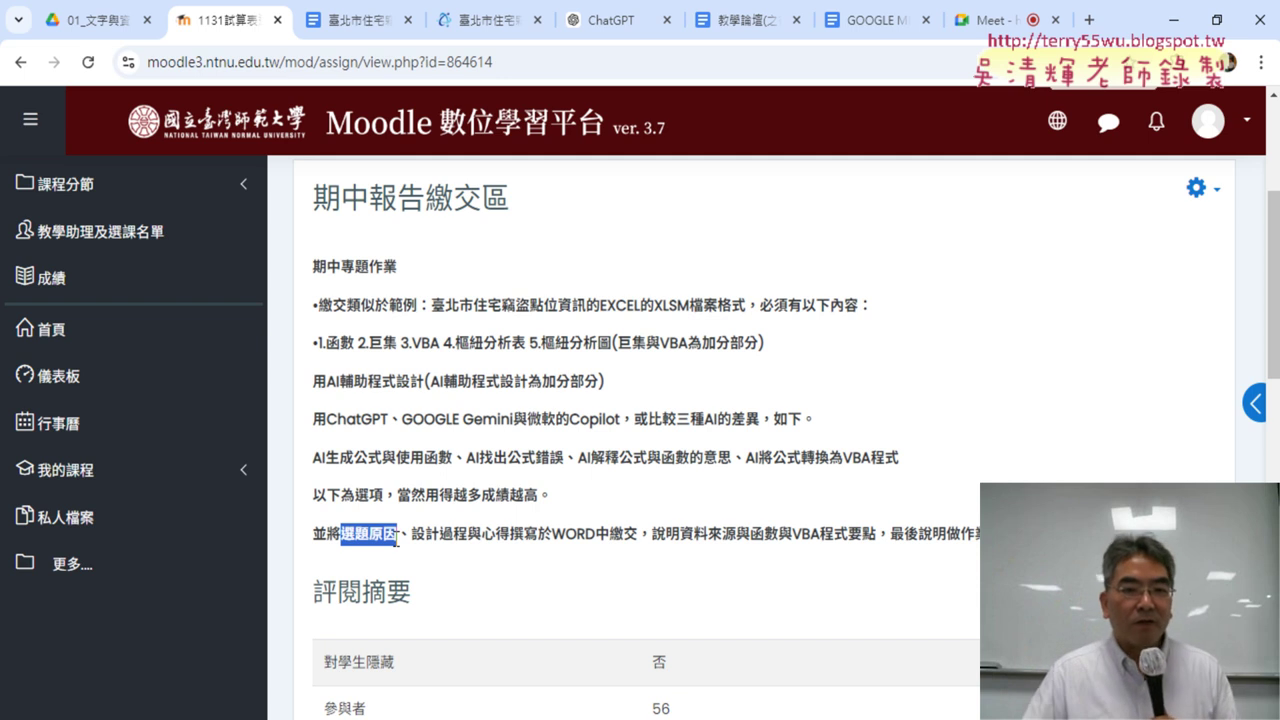
left_click_drag(410, 533, 468, 535)
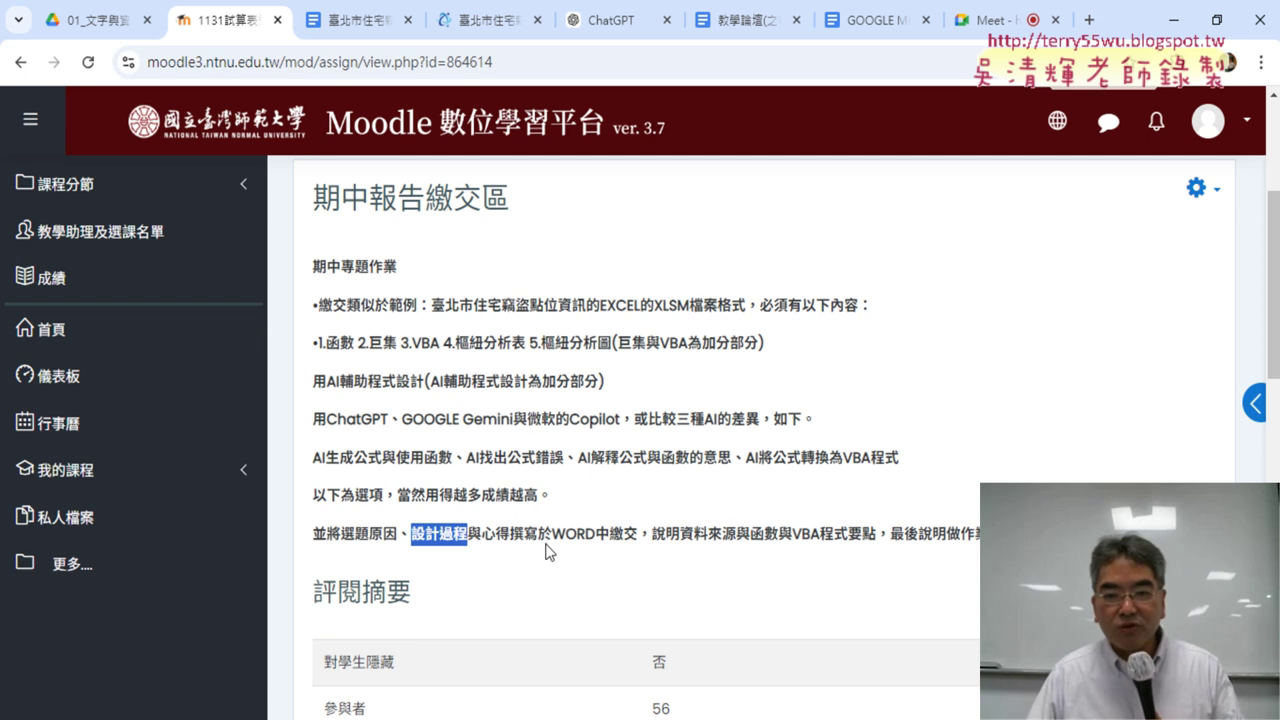
left_click_drag(652, 534, 876, 534)
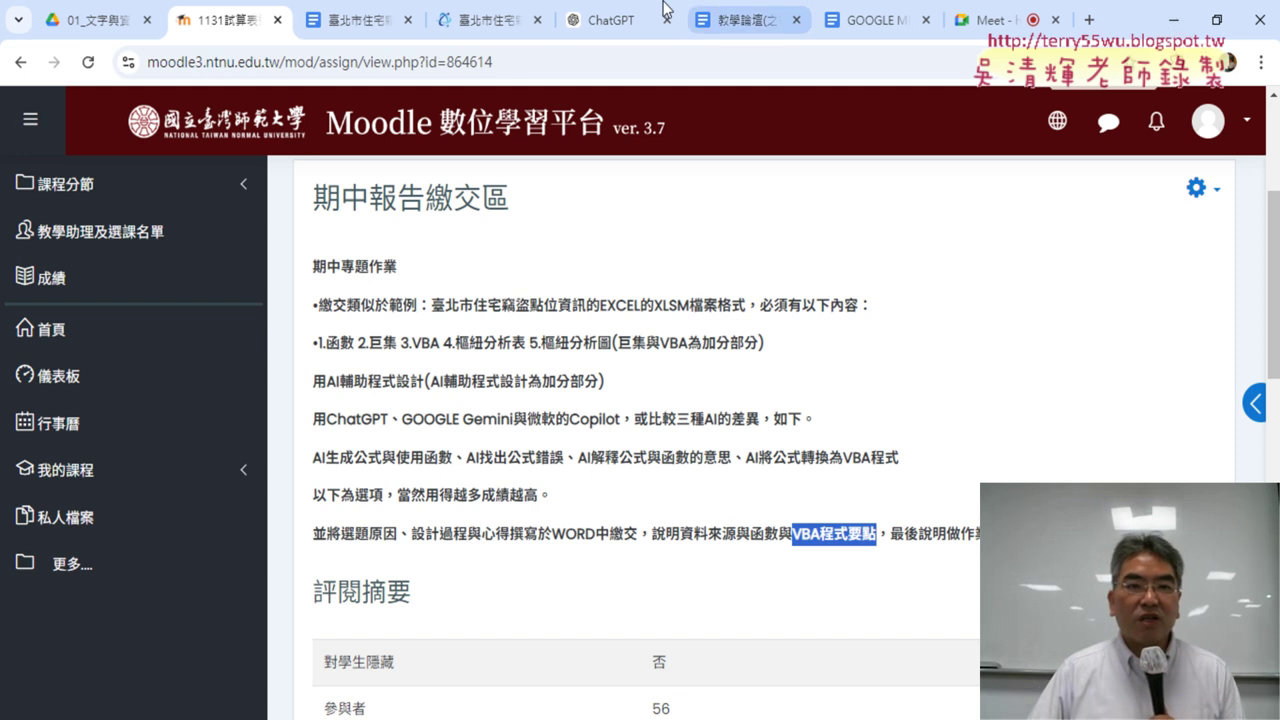
left_click(348, 22)
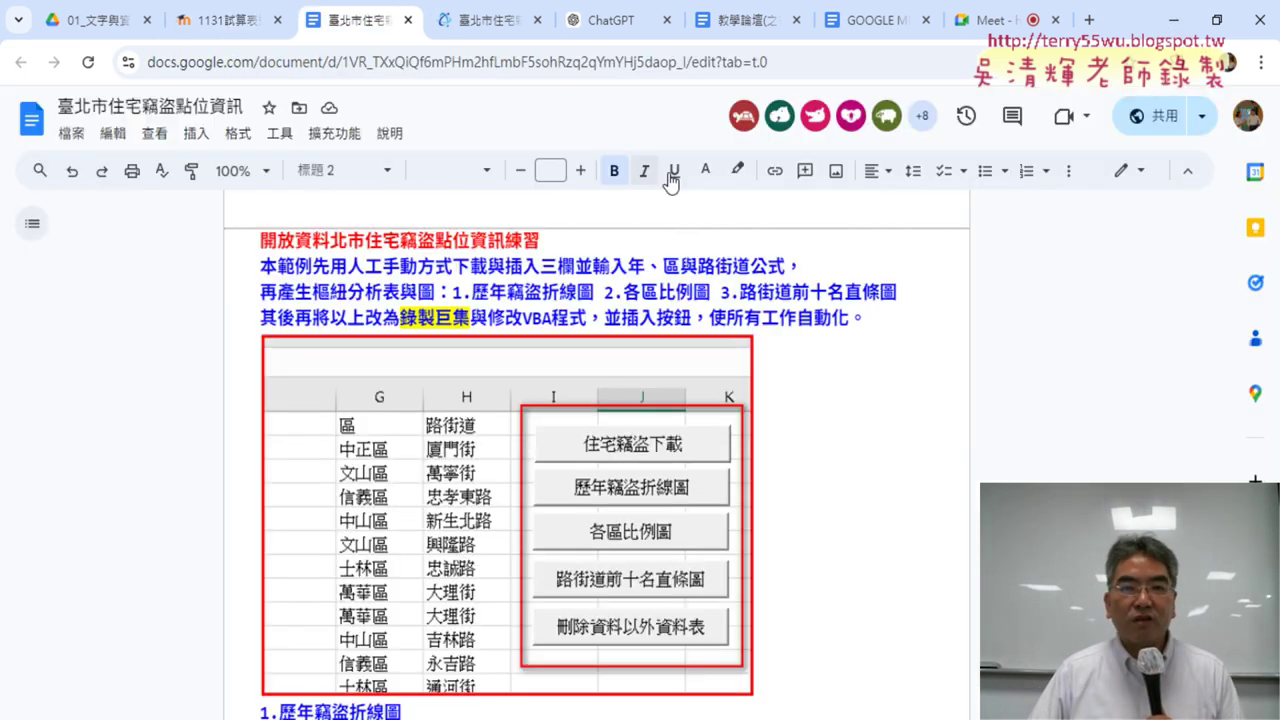
- Scroll to the 1.歷年竊盜折線圖 section, highlight its heading, and switch to the Excel workbook
scroll(985, 390, "down", 1)
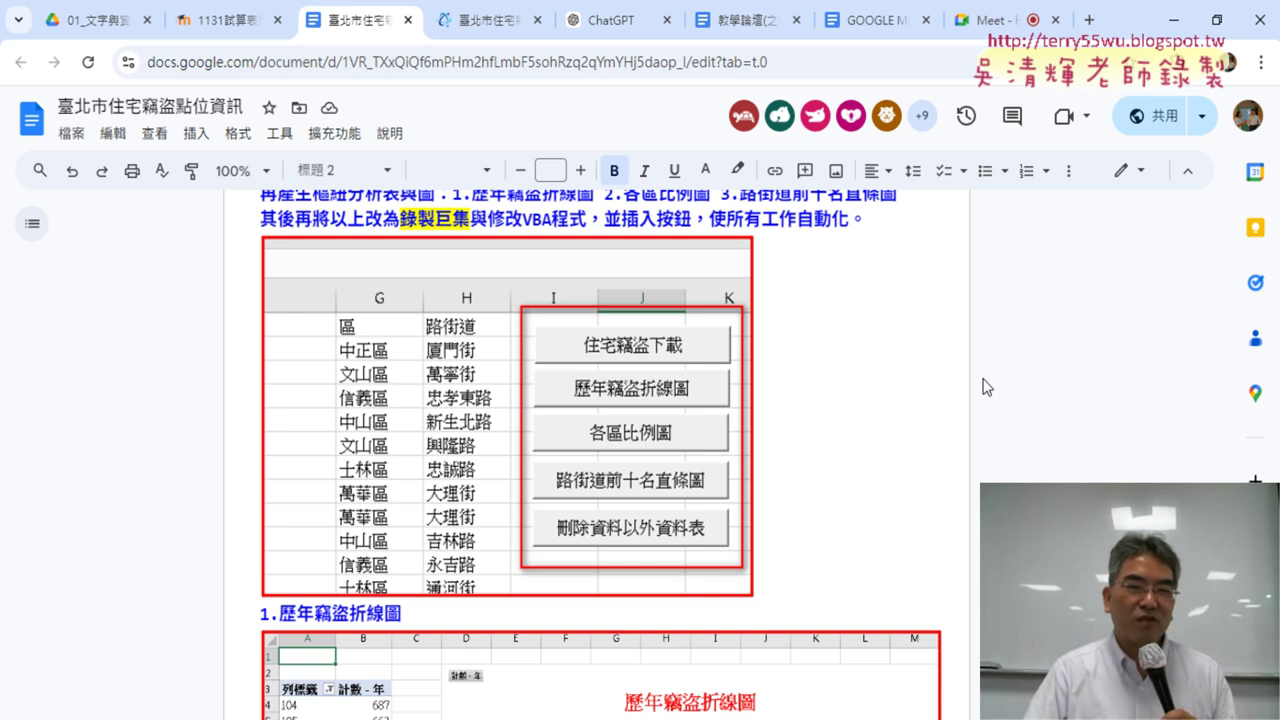
scroll(990, 390, "down", 4)
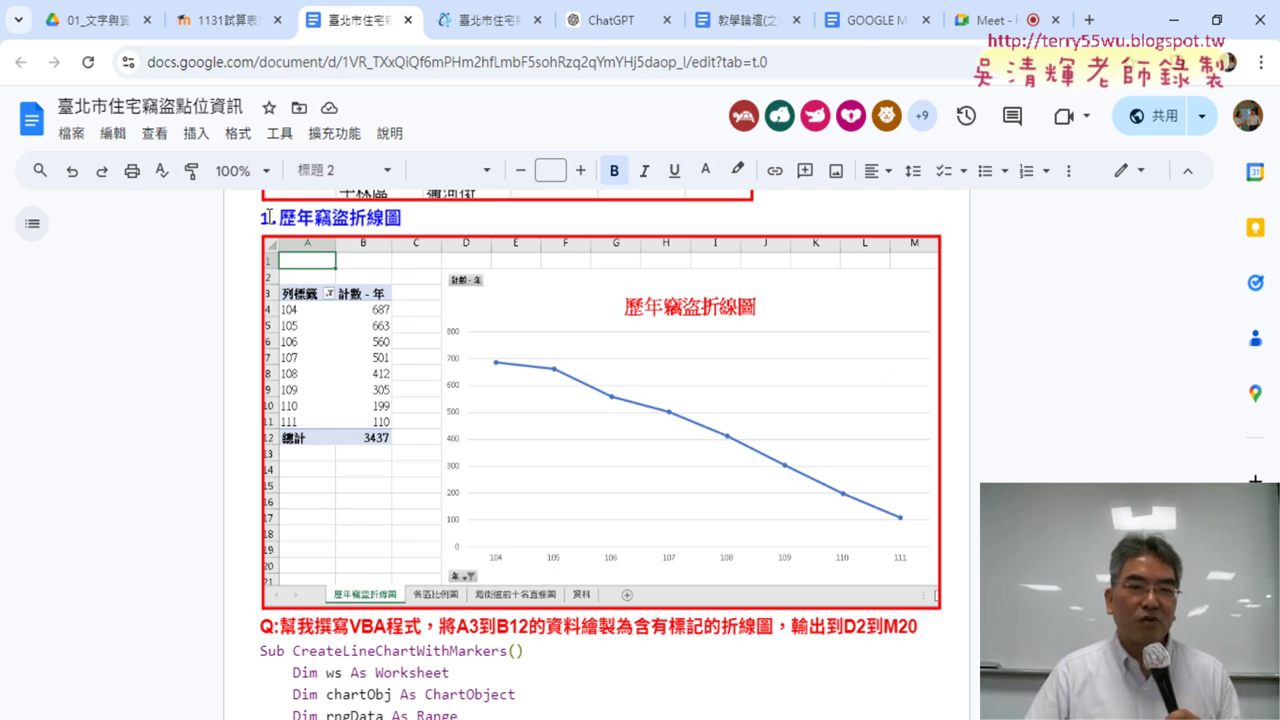
left_click_drag(269, 214, 401, 220)
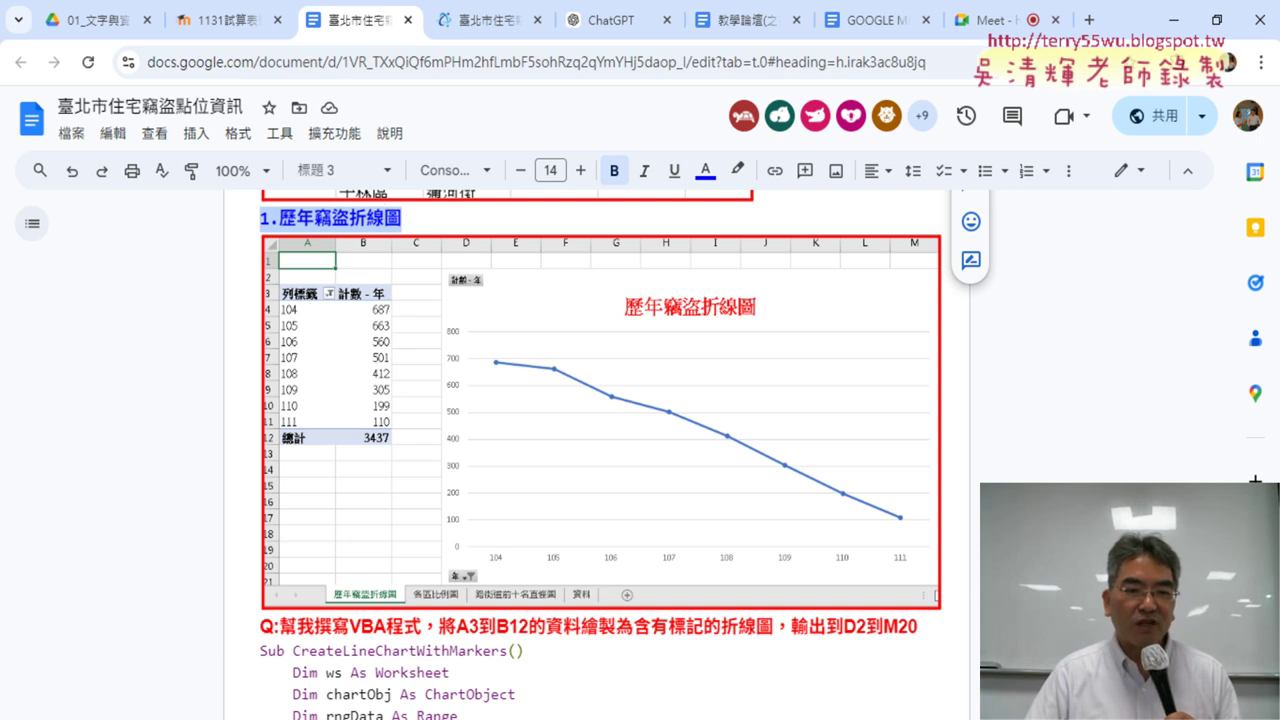
key("alt+Tab")
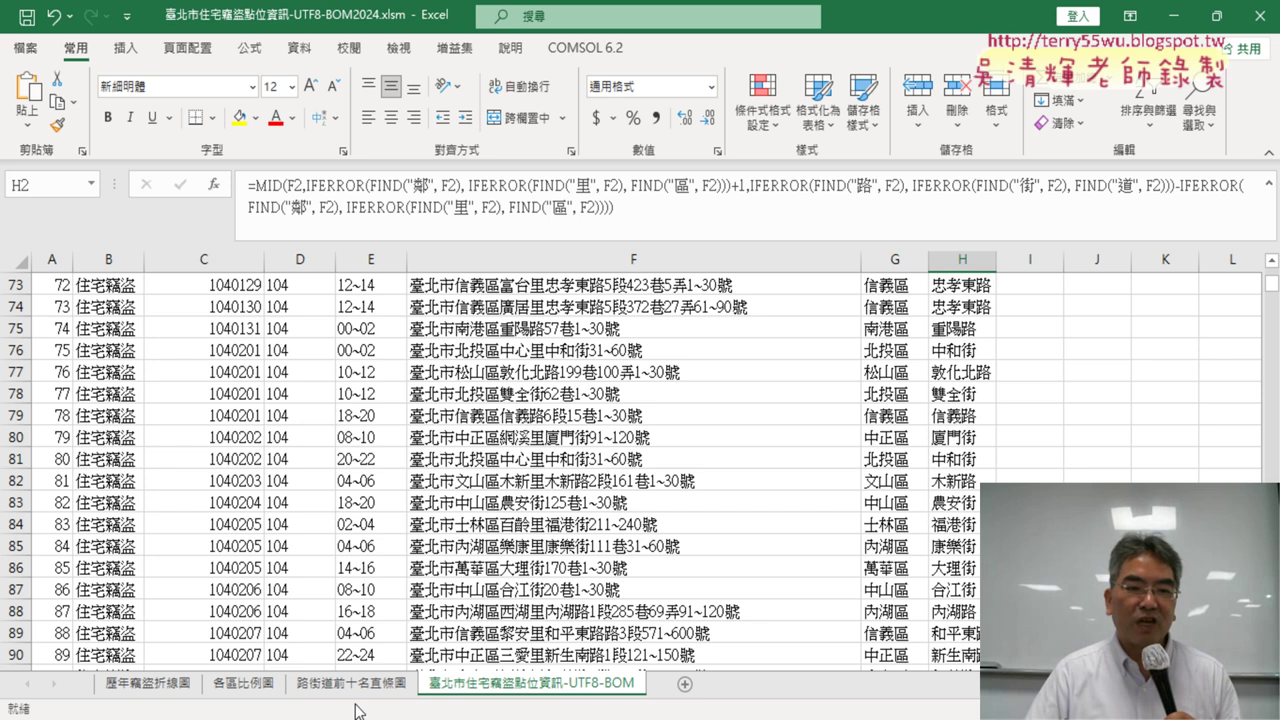
- Show the 歷年竊盜折線圖 sheet and mark the pivot table as part 1 and the line chart as part 2
left_click(148, 684)
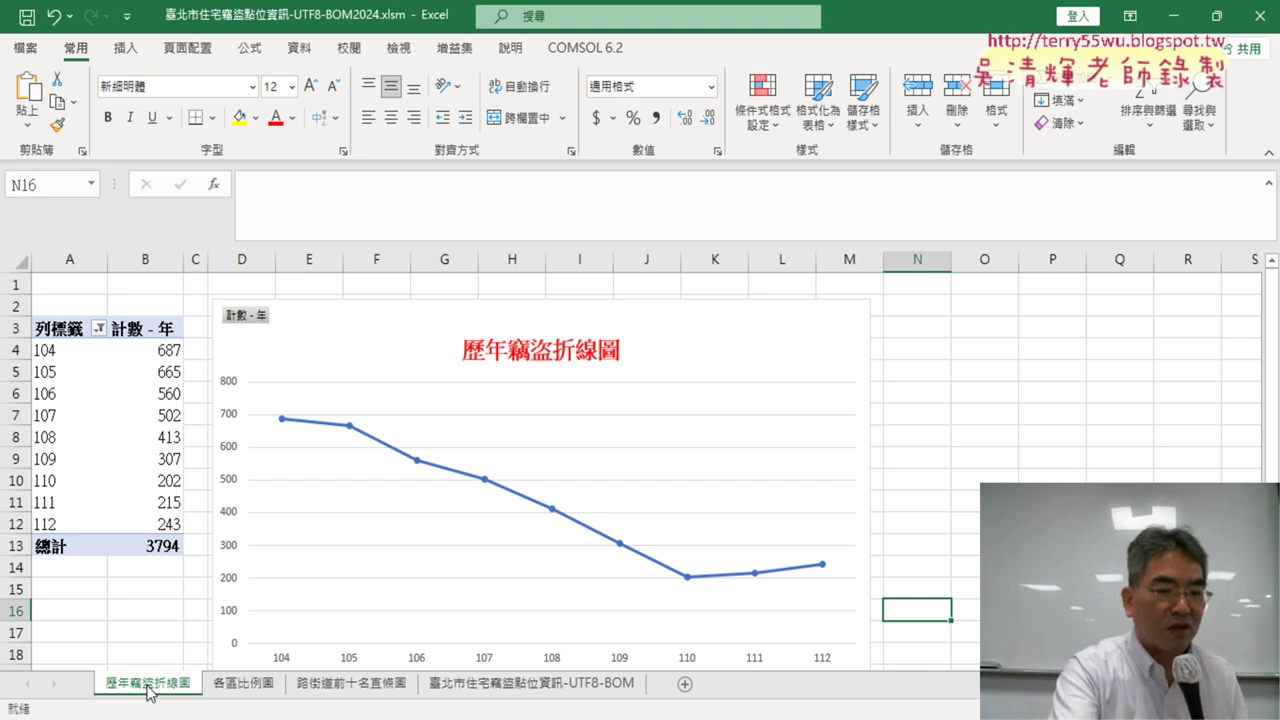
mouse_move(142, 582)
left_mouse_down()
mouse_move(195, 375)
mouse_move(100, 578)
left_mouse_up()
left_click_drag(540, 612, 450, 604)
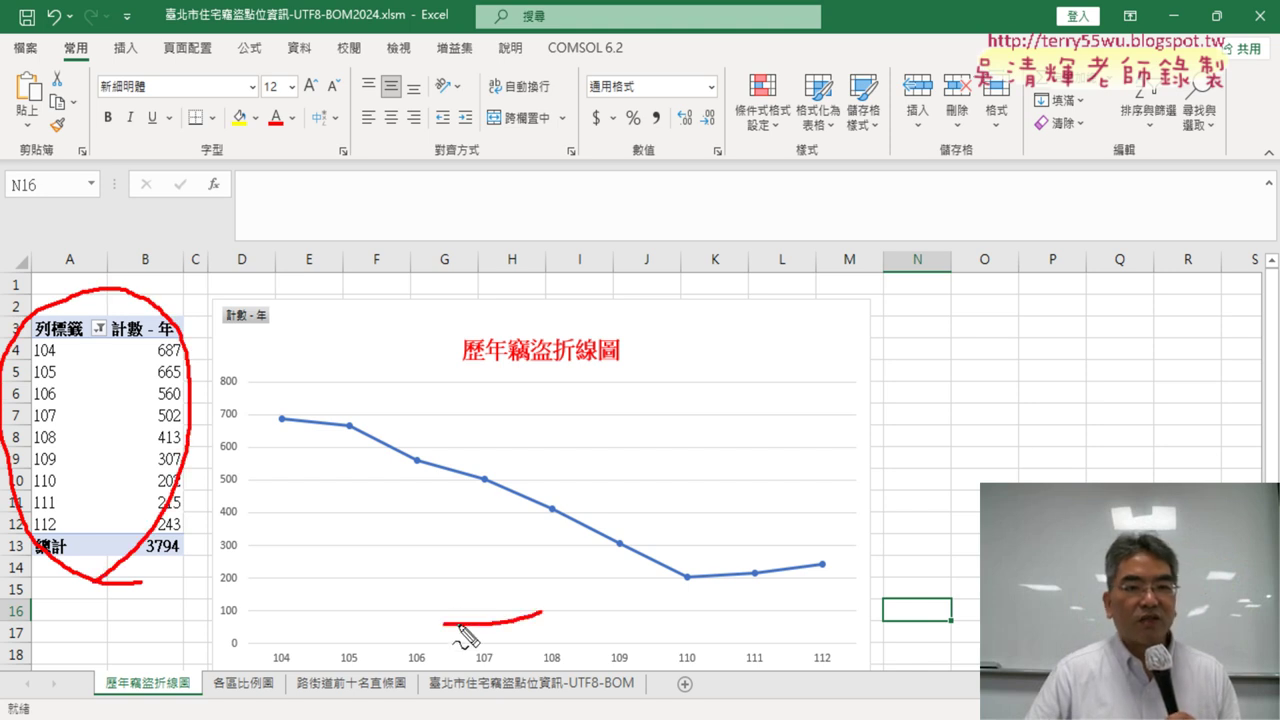
left_click_drag(130, 375, 130, 488)
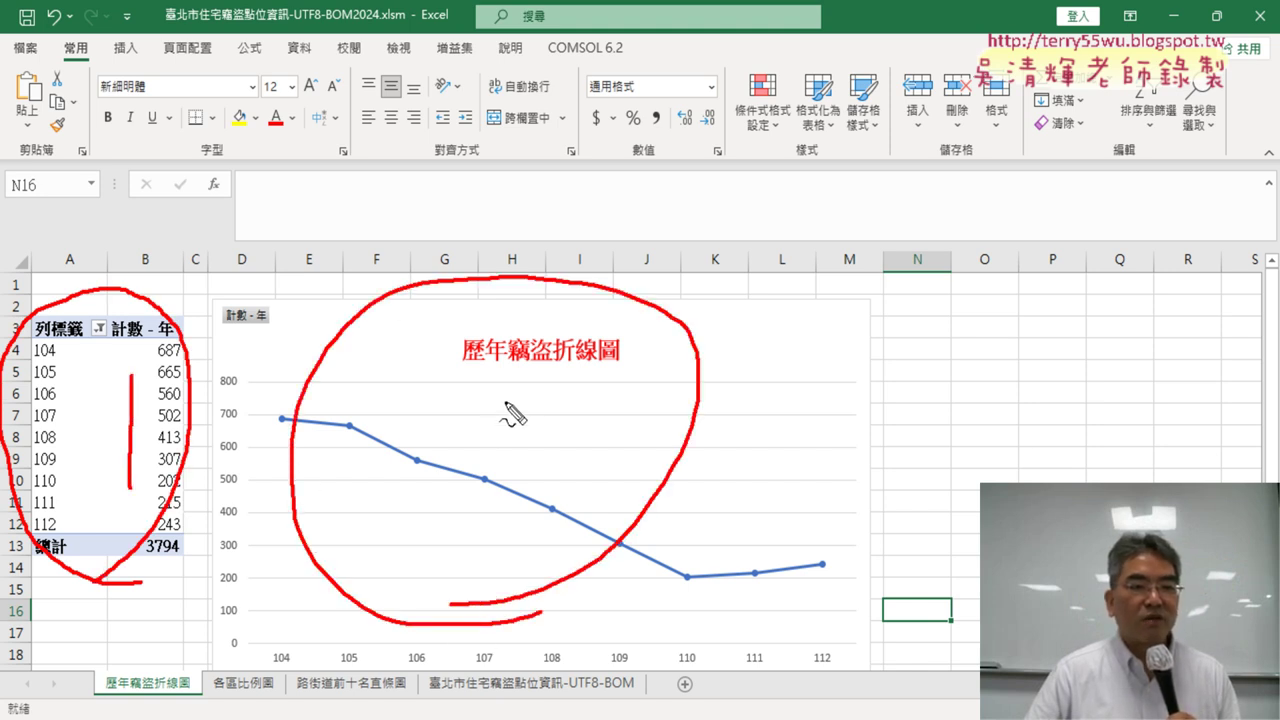
left_click_drag(505, 403, 580, 465)
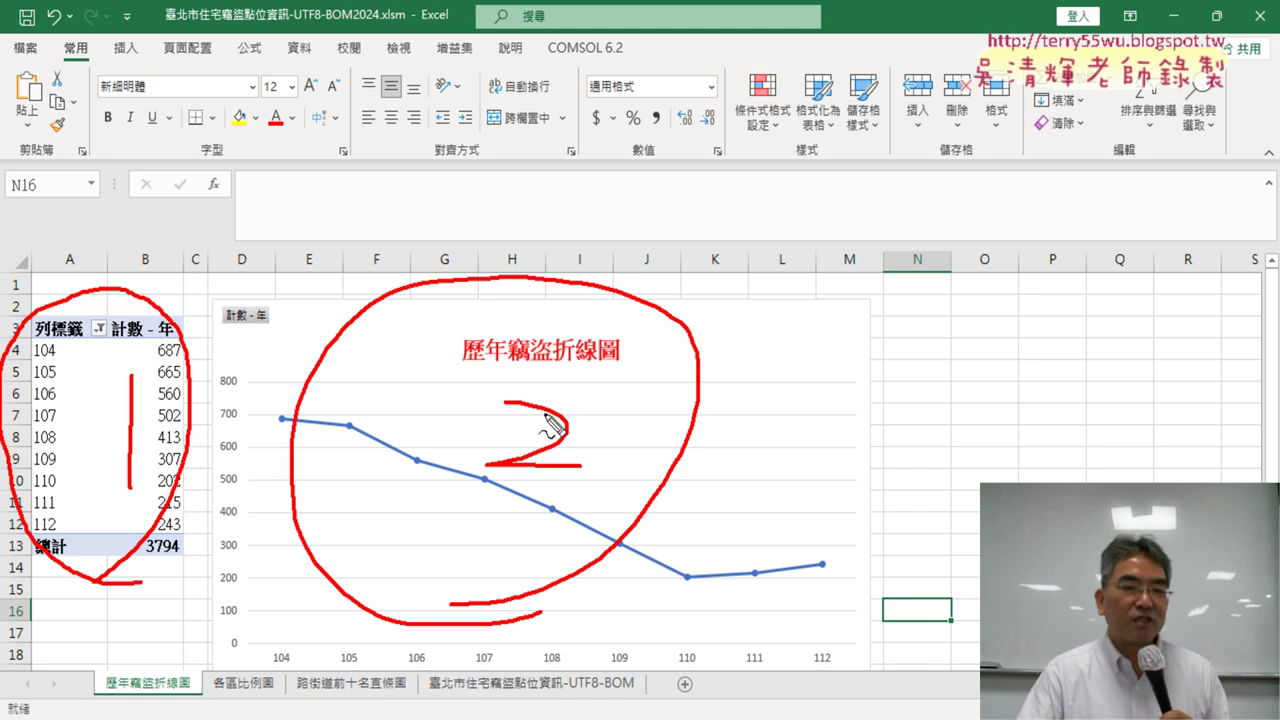
key("Escape")
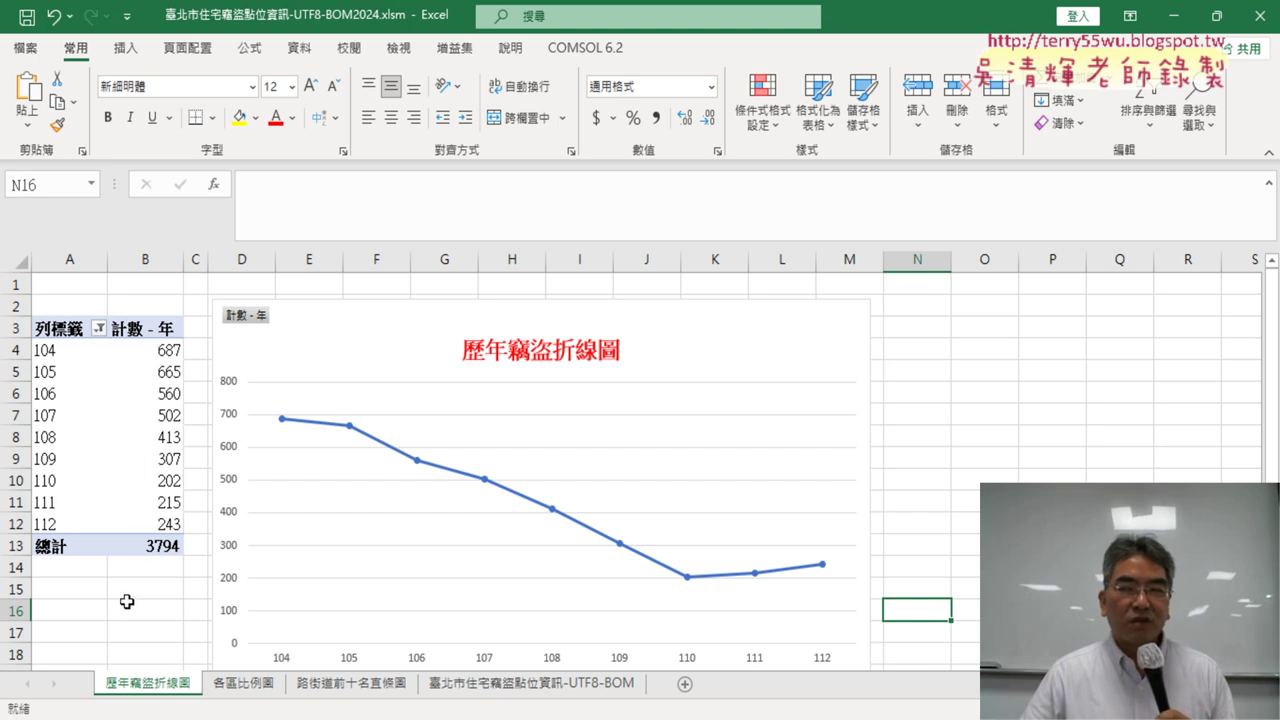
- Highlight the request to write a VBA program in Google Docs, then restore Excel as a smaller window
mouse_move(572, 715)
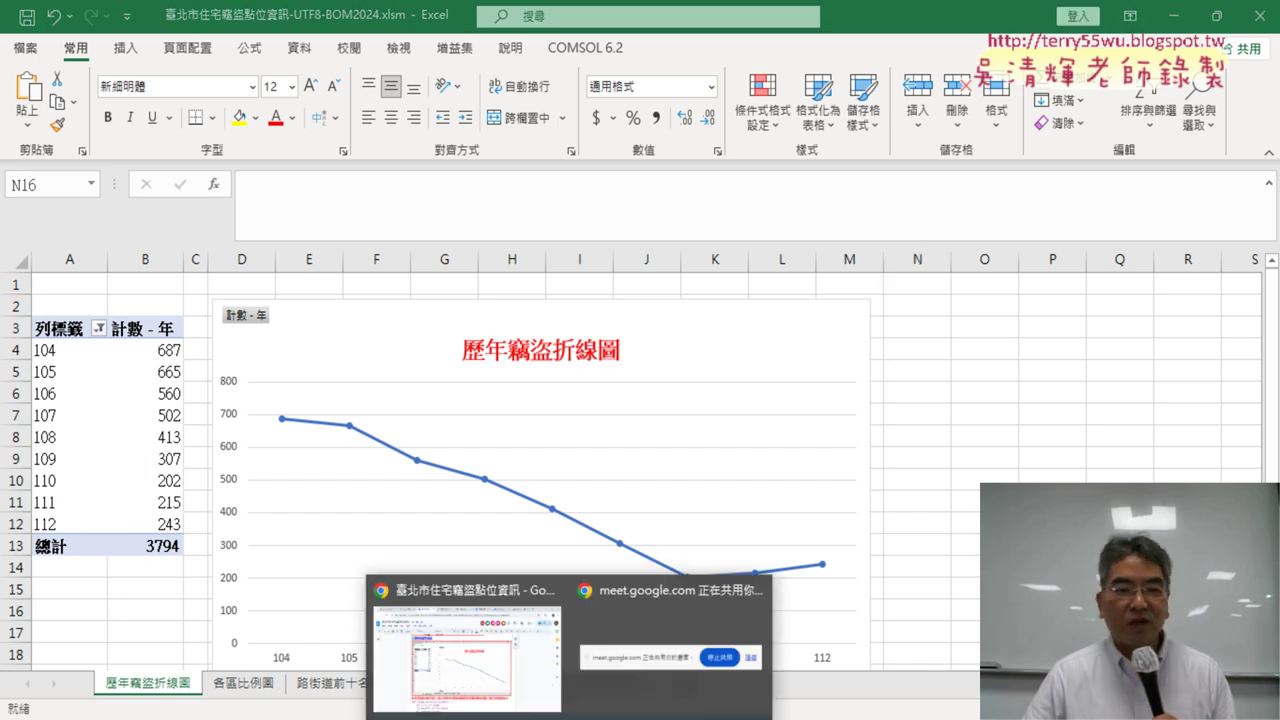
left_click(466, 653)
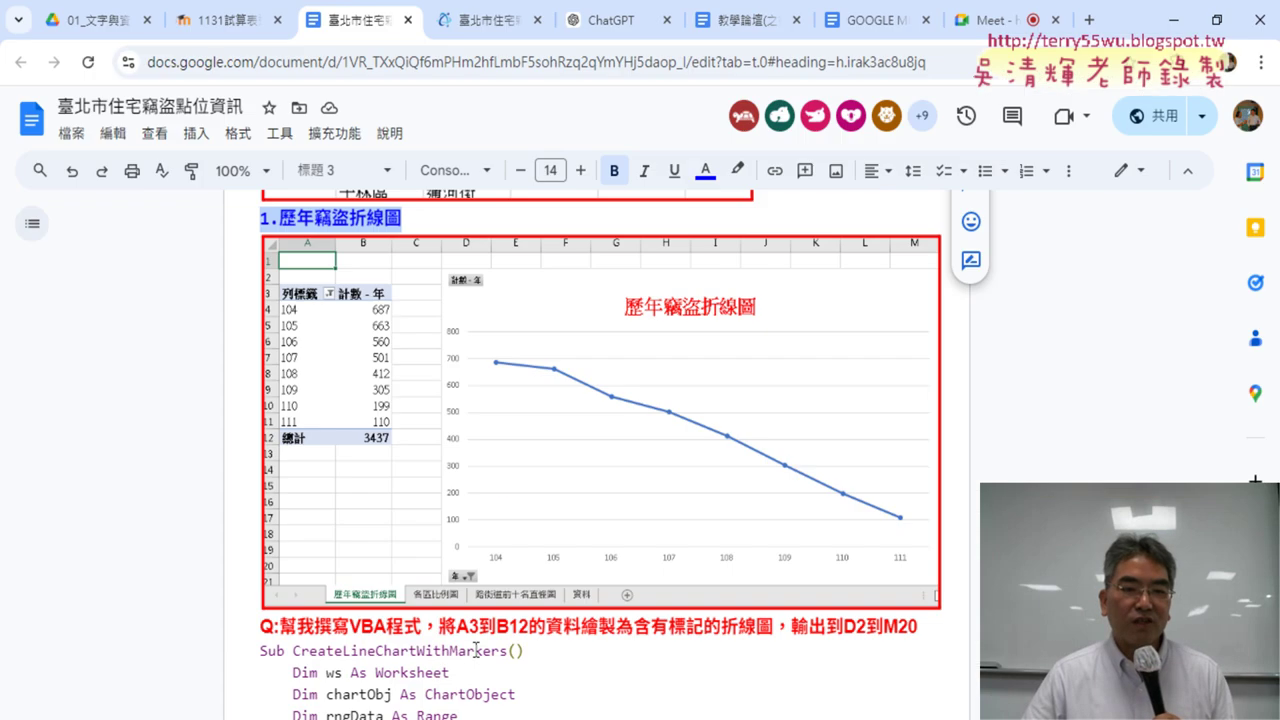
scroll(476, 650, "down", 3)
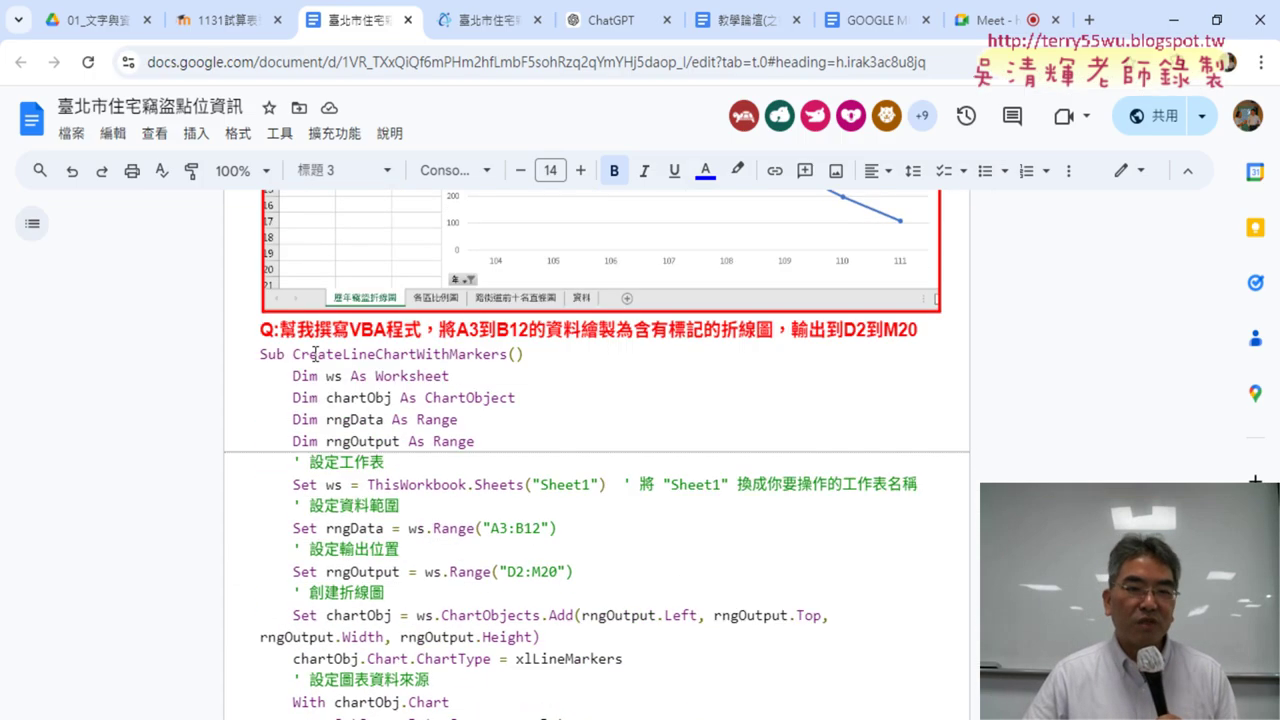
left_click(281, 325)
left_click_drag(260, 328, 287, 327)
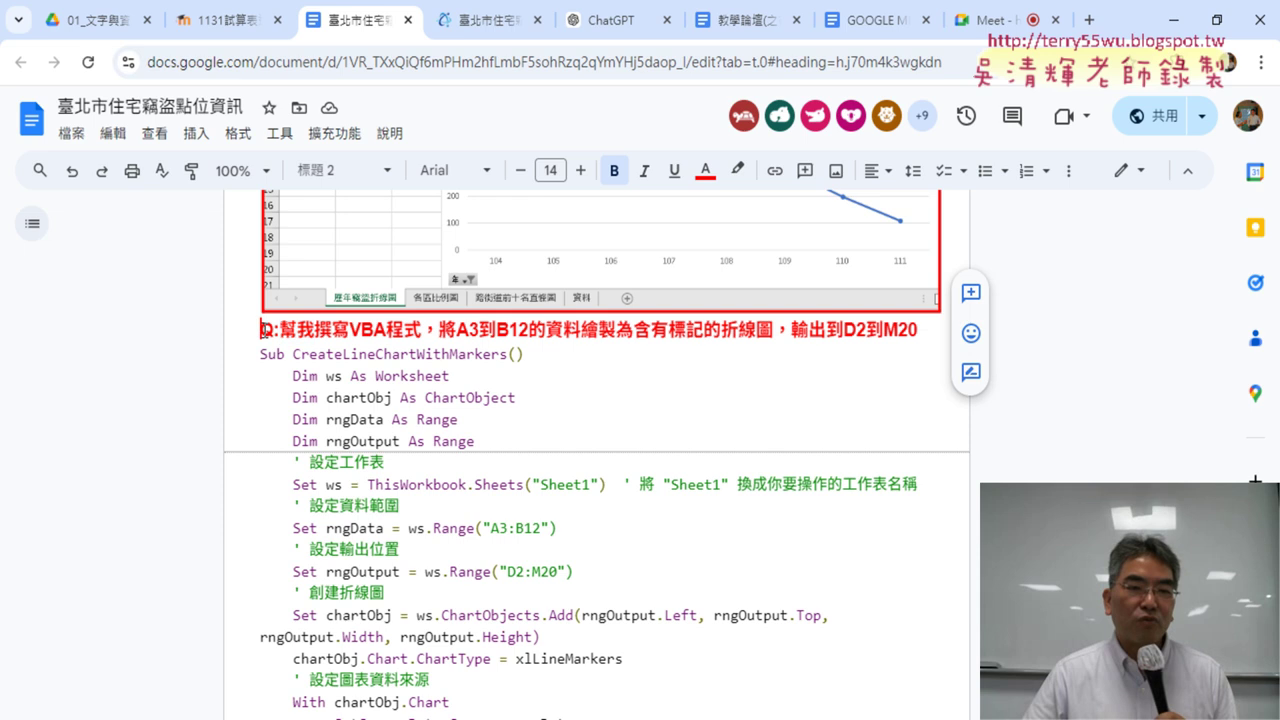
left_click(316, 329)
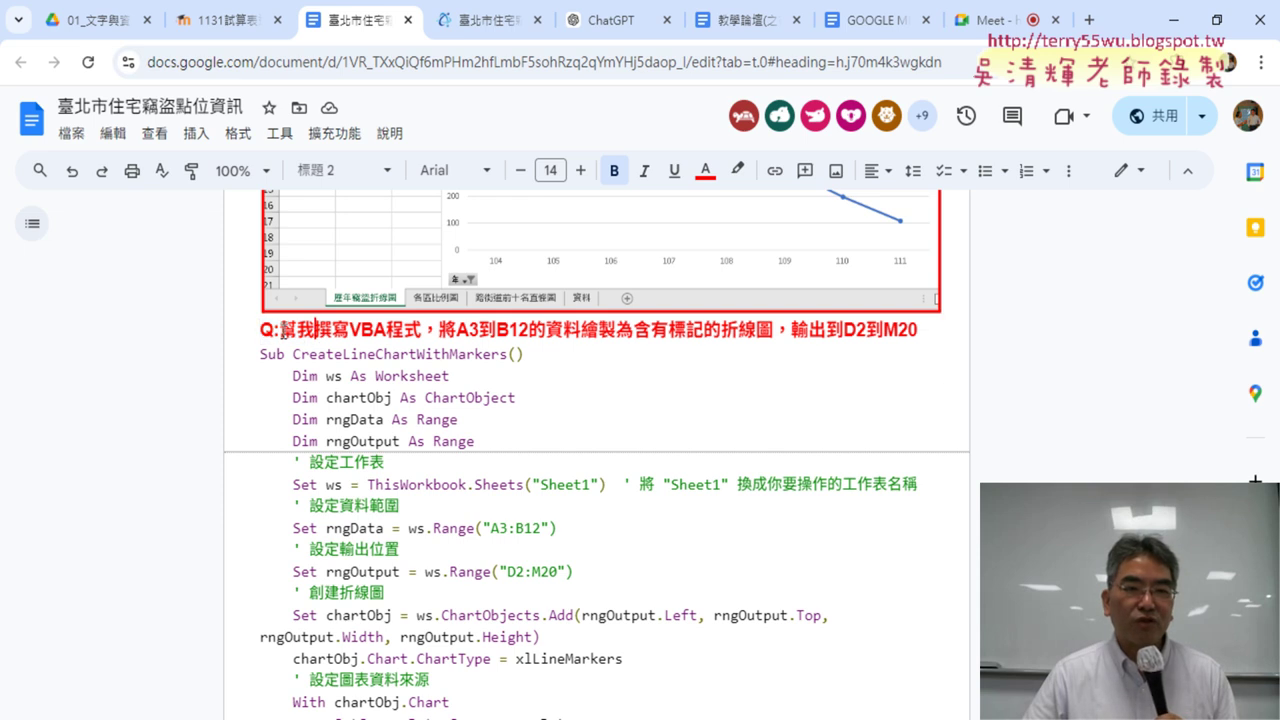
left_click_drag(281, 328, 420, 330)
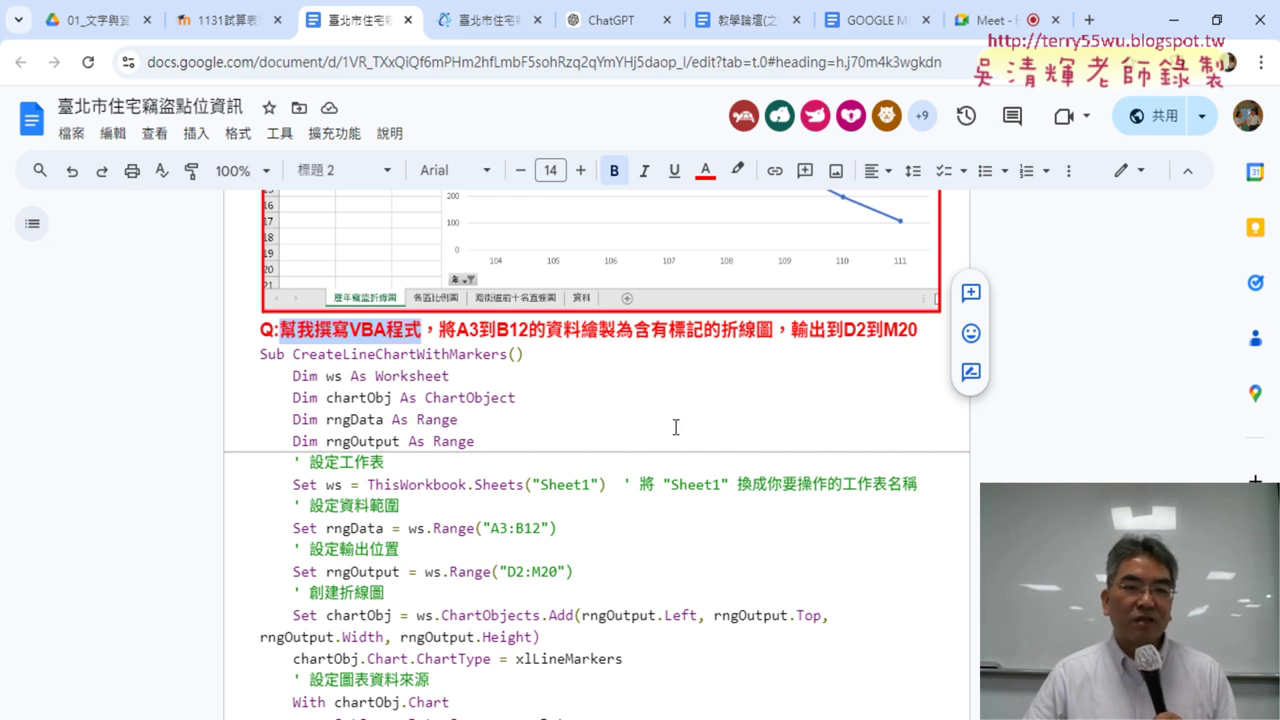
key("alt+Tab")
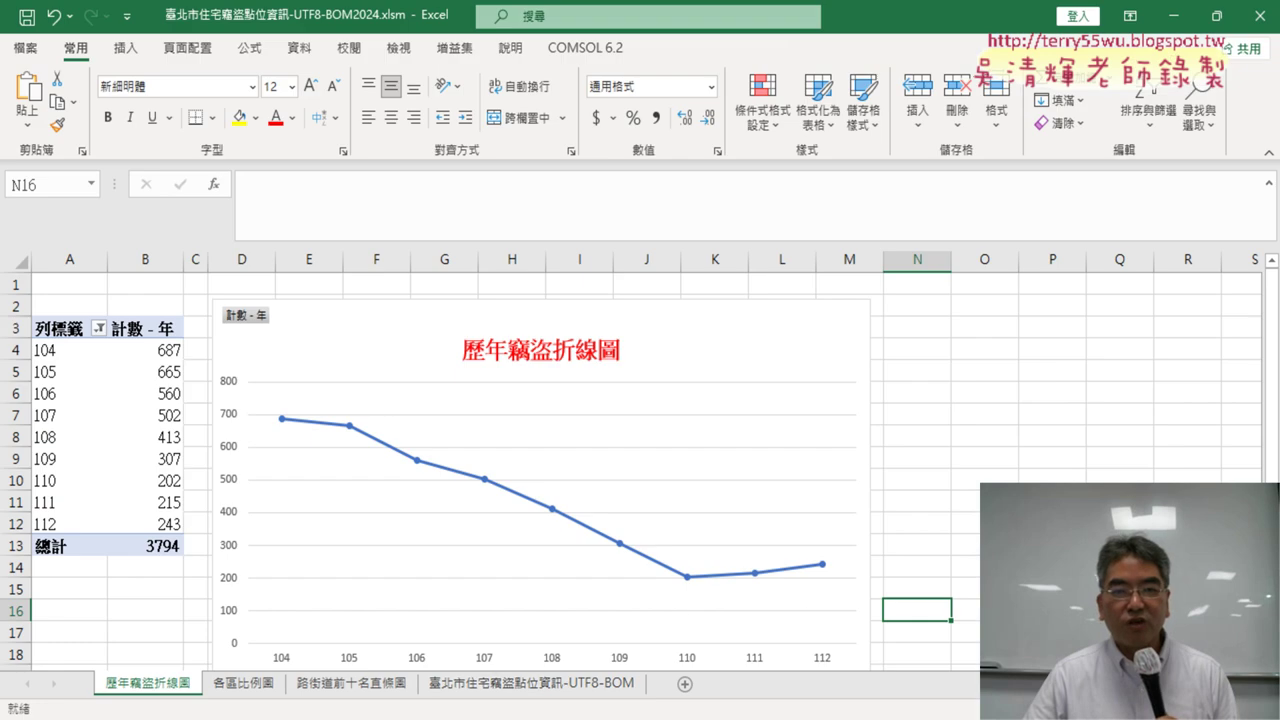
left_click_drag(928, 20, 625, 47)
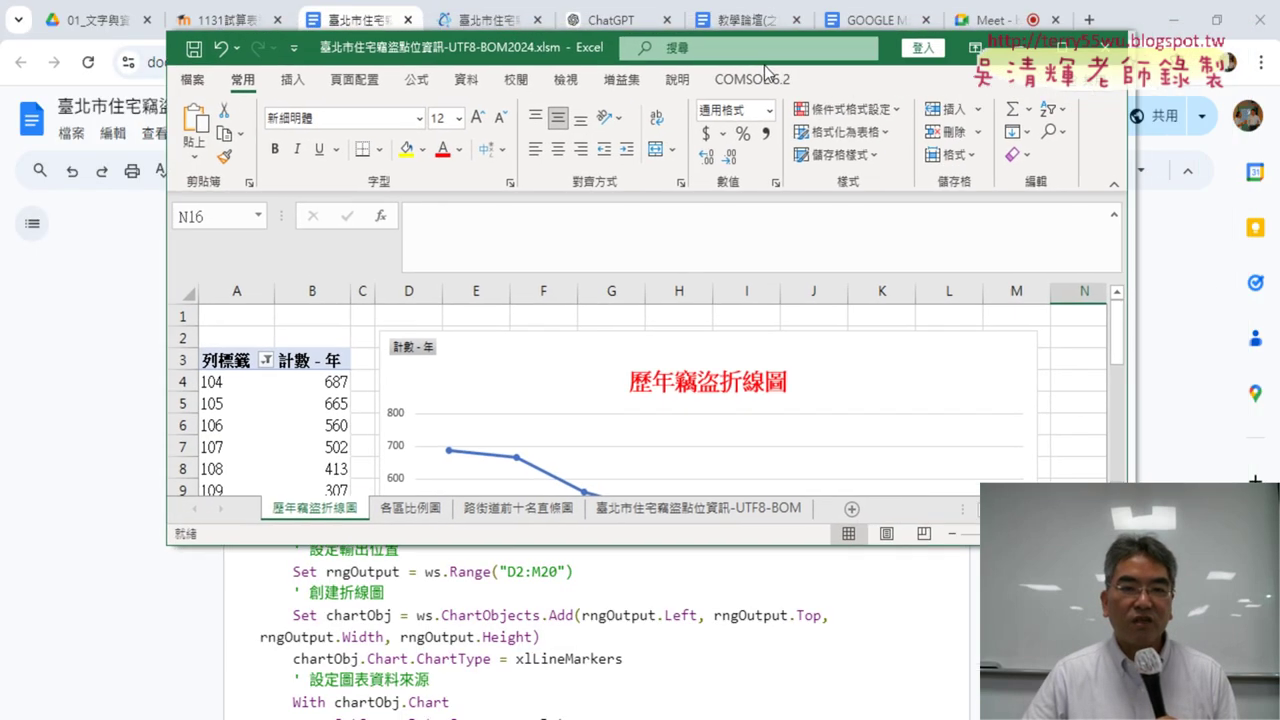
- Arrange both windows and select the pivot data A3:B12 in Excel
double_click(1135, 30)
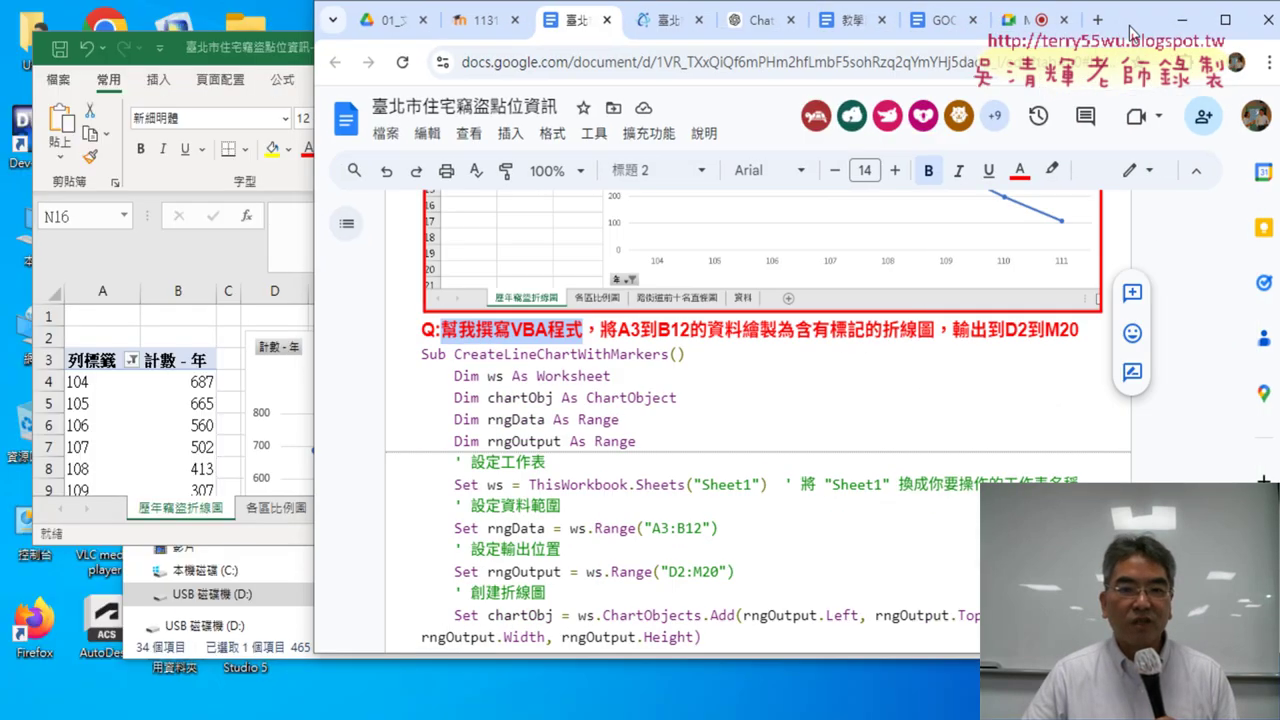
key("alt+Tab")
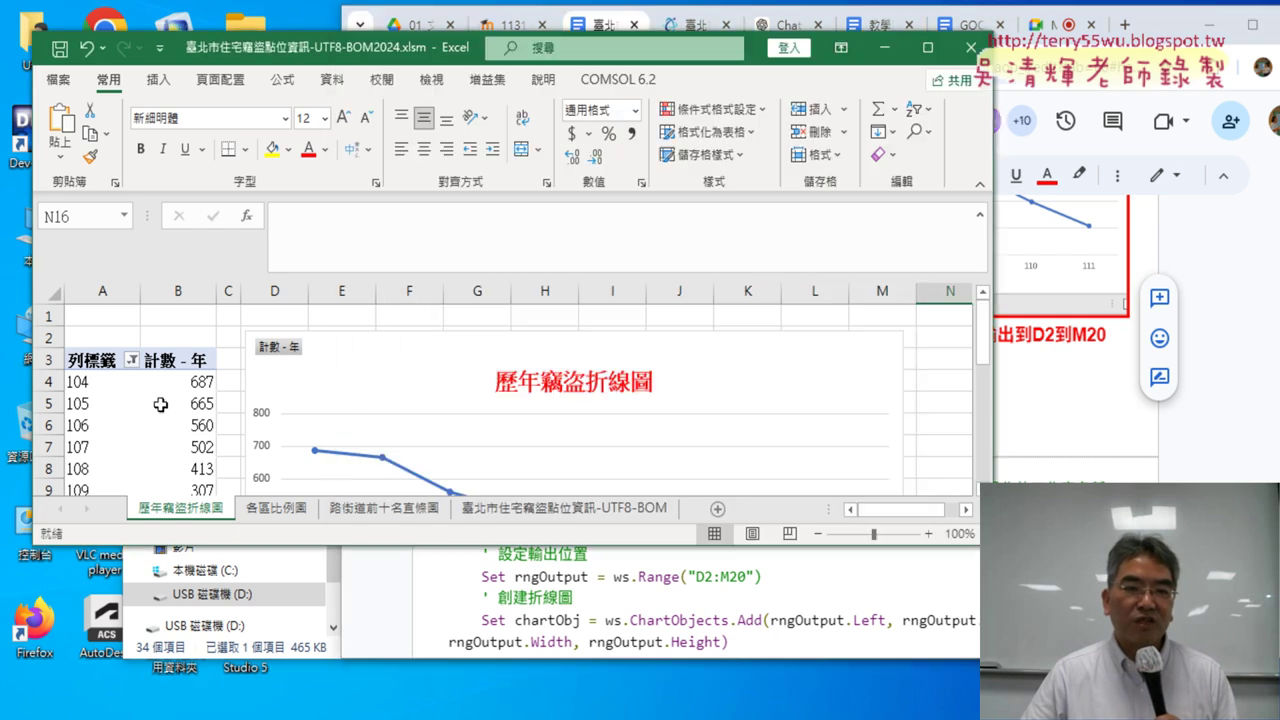
left_click_drag(357, 545, 357, 680)
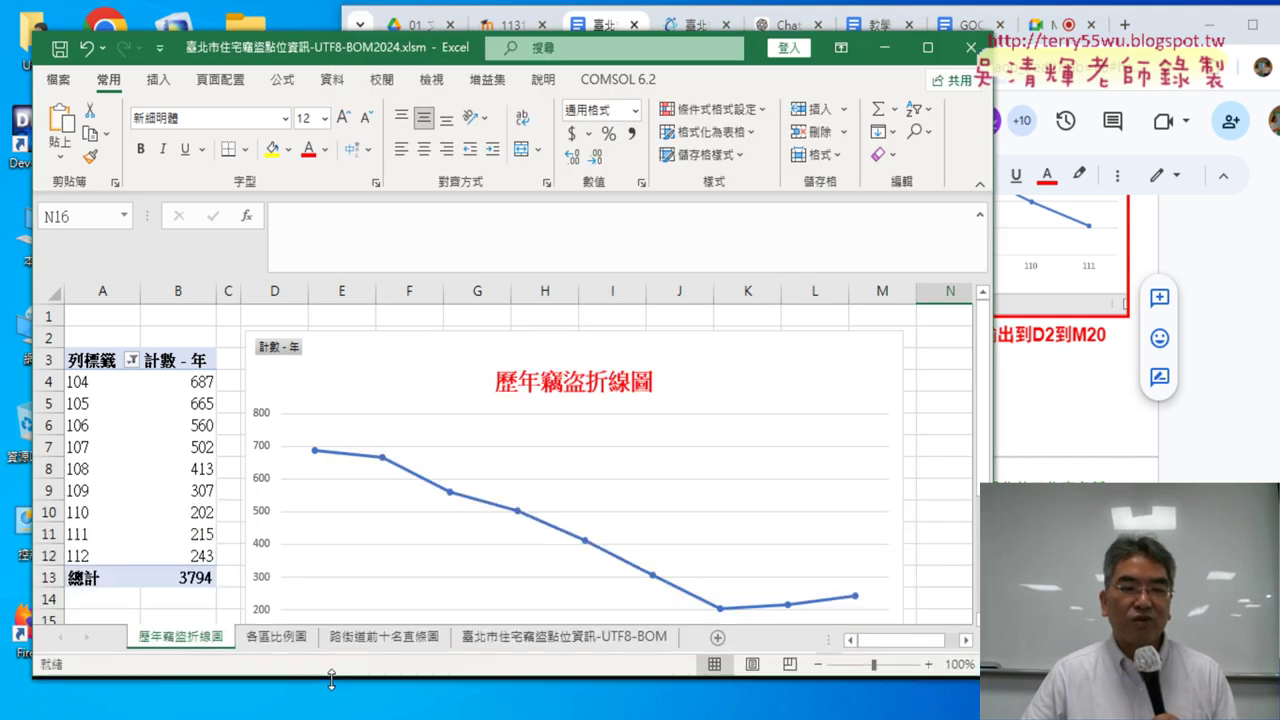
left_click(91, 361)
left_click_drag(91, 361, 183, 555)
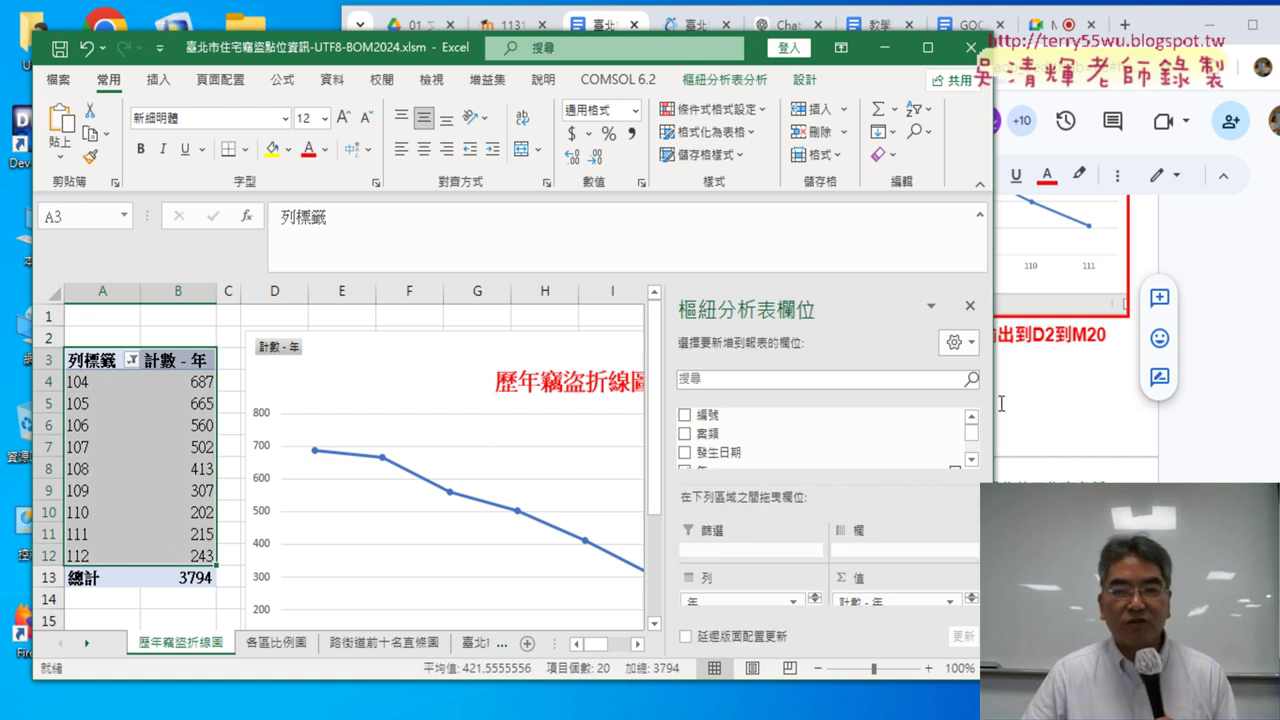
- Highlight the A3 to B12 range, the line chart with markers, and the D2到M20 output range in the question
left_click(1232, 440)
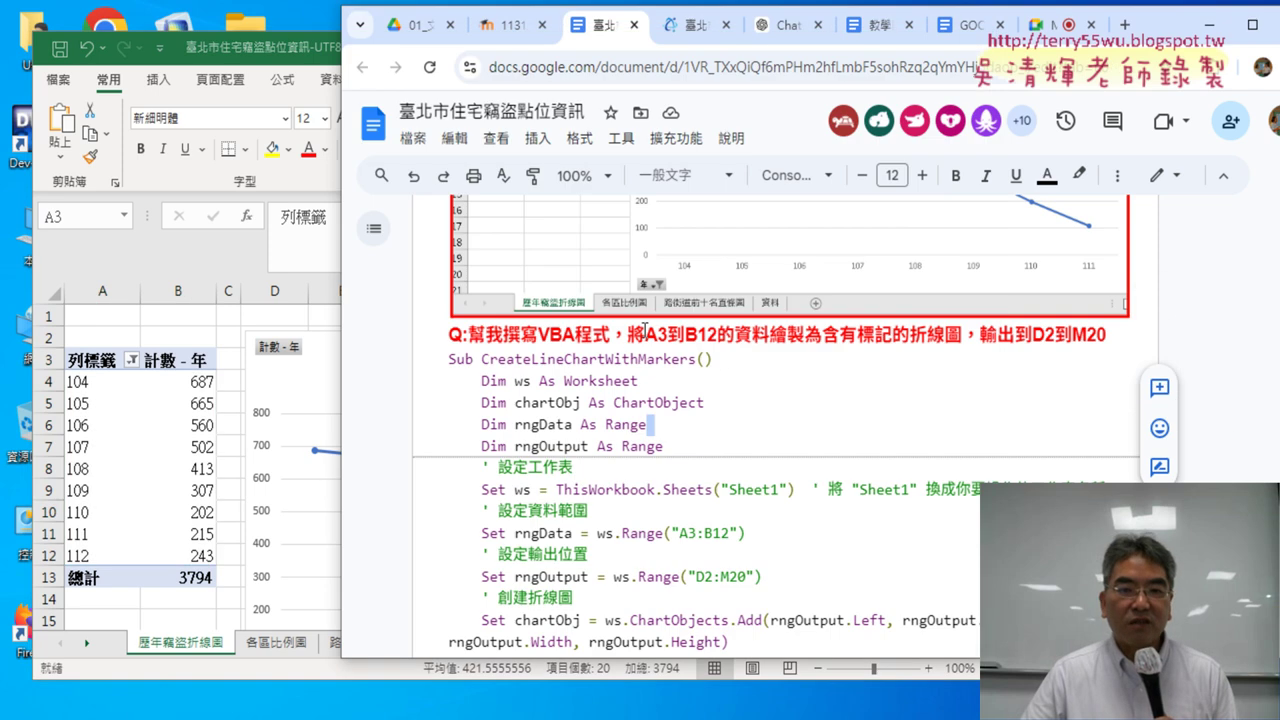
mouse_move(628, 334)
left_mouse_down()
mouse_move(785, 336)
mouse_move(768, 338)
left_mouse_up()
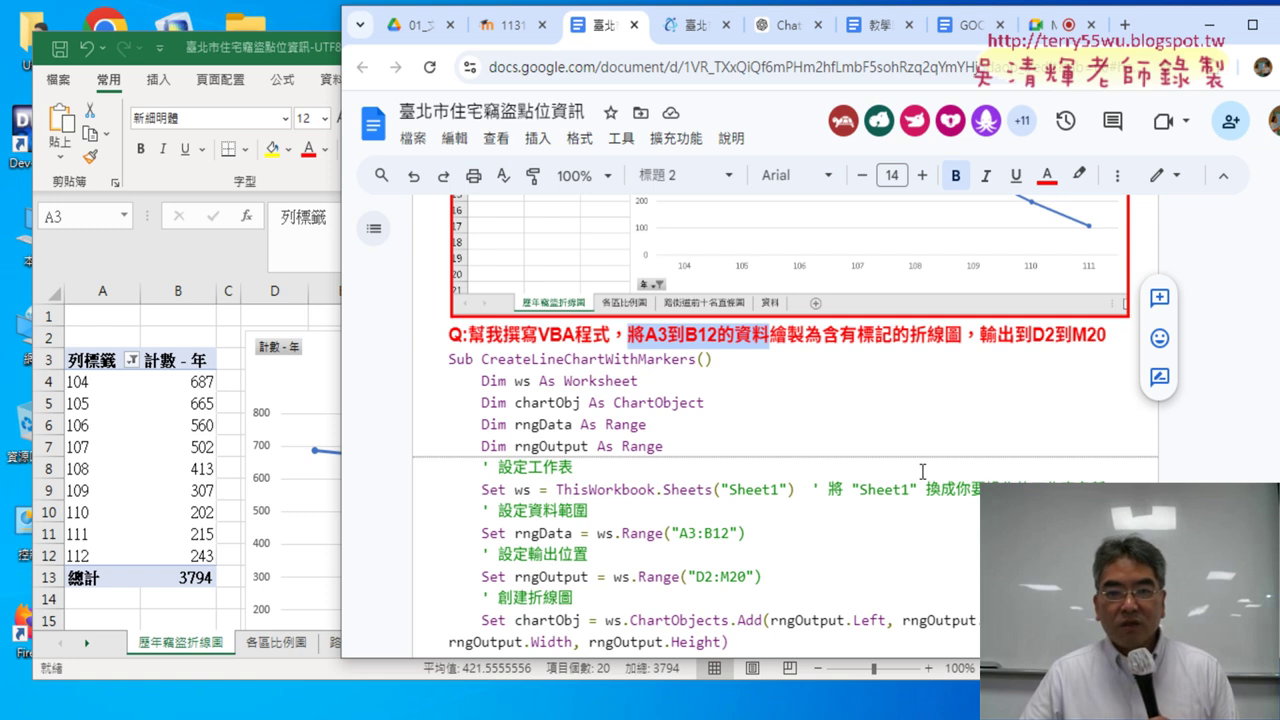
scroll(845, 400, "up", 2)
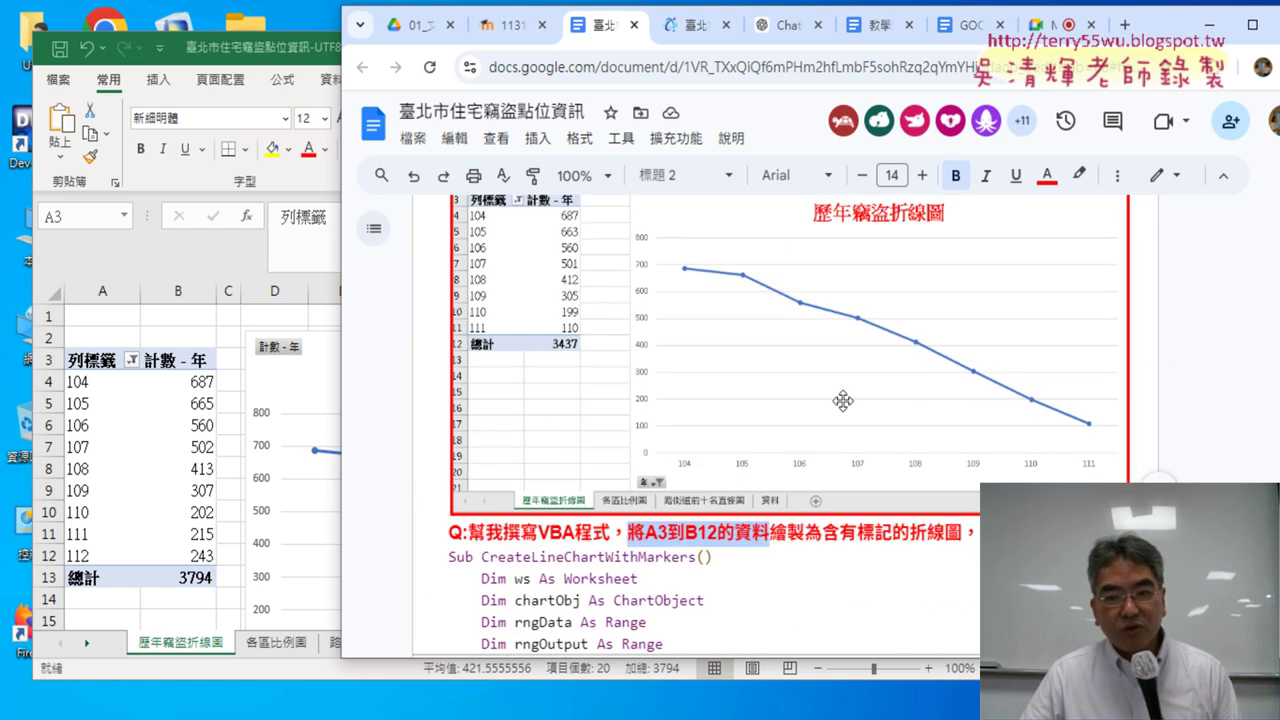
scroll(845, 400, "down", 3)
scroll(820, 375, "up", 2)
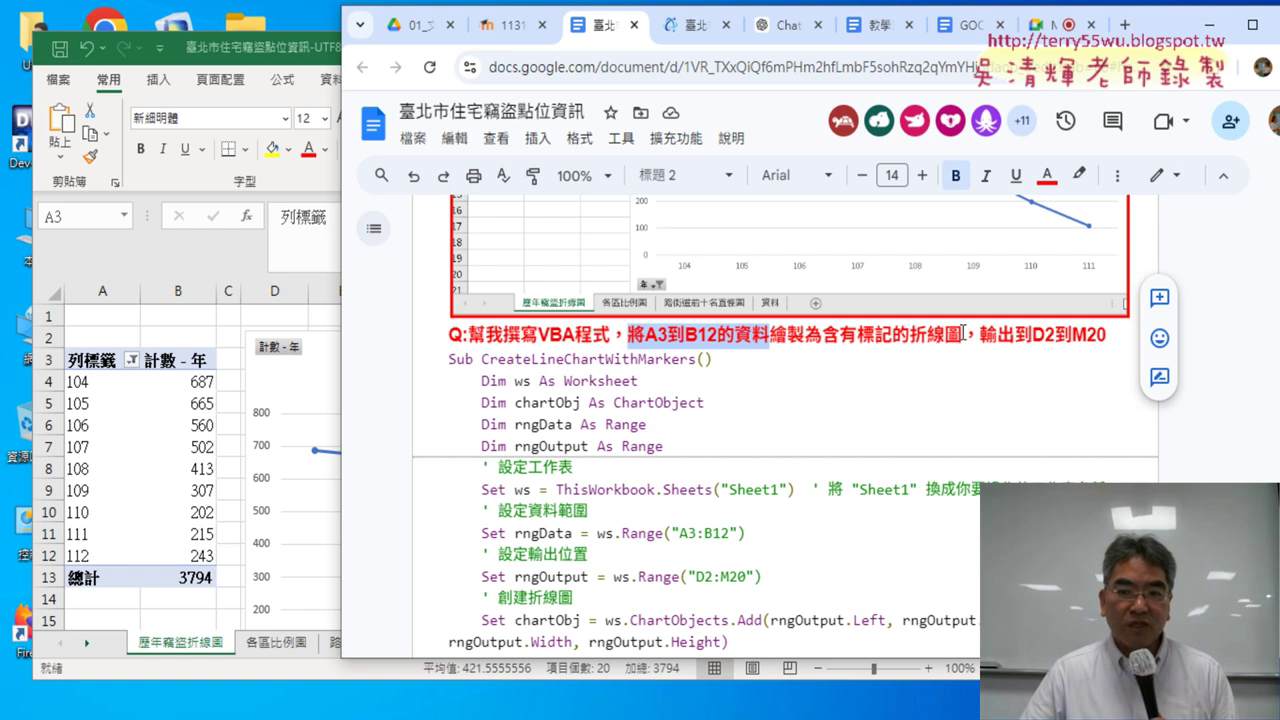
left_click_drag(963, 334, 806, 336)
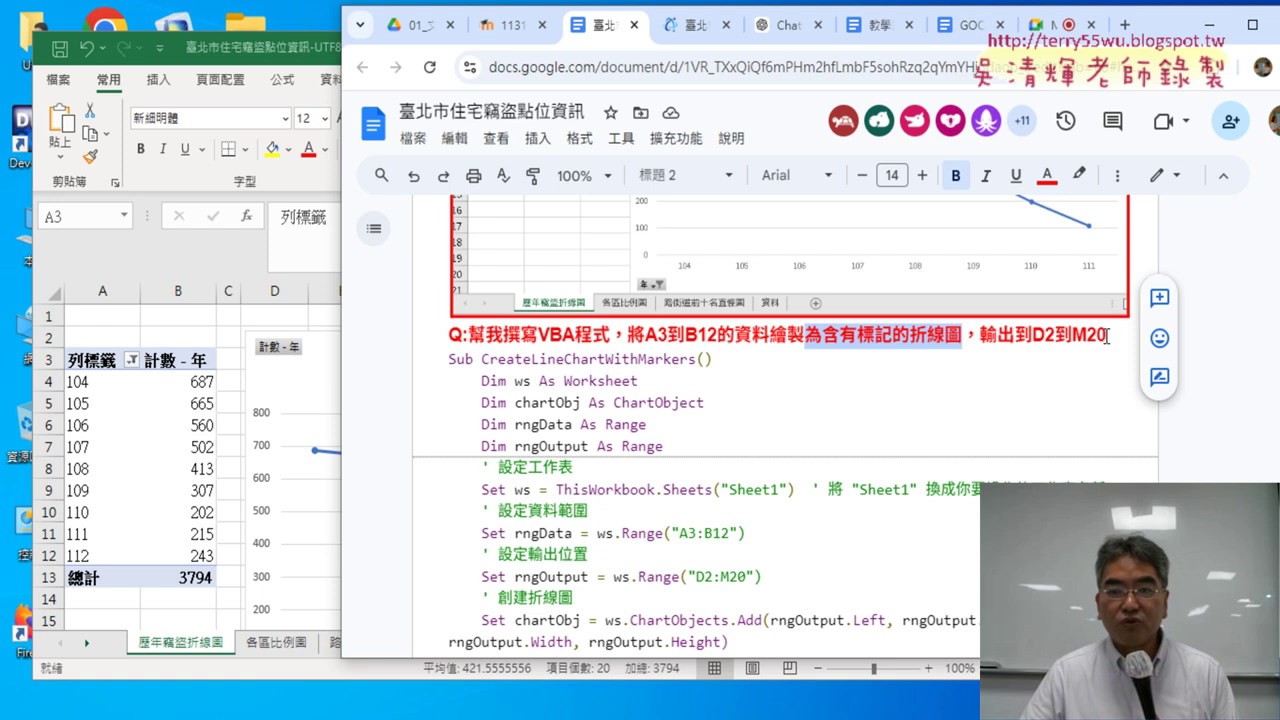
left_click_drag(1108, 336, 980, 336)
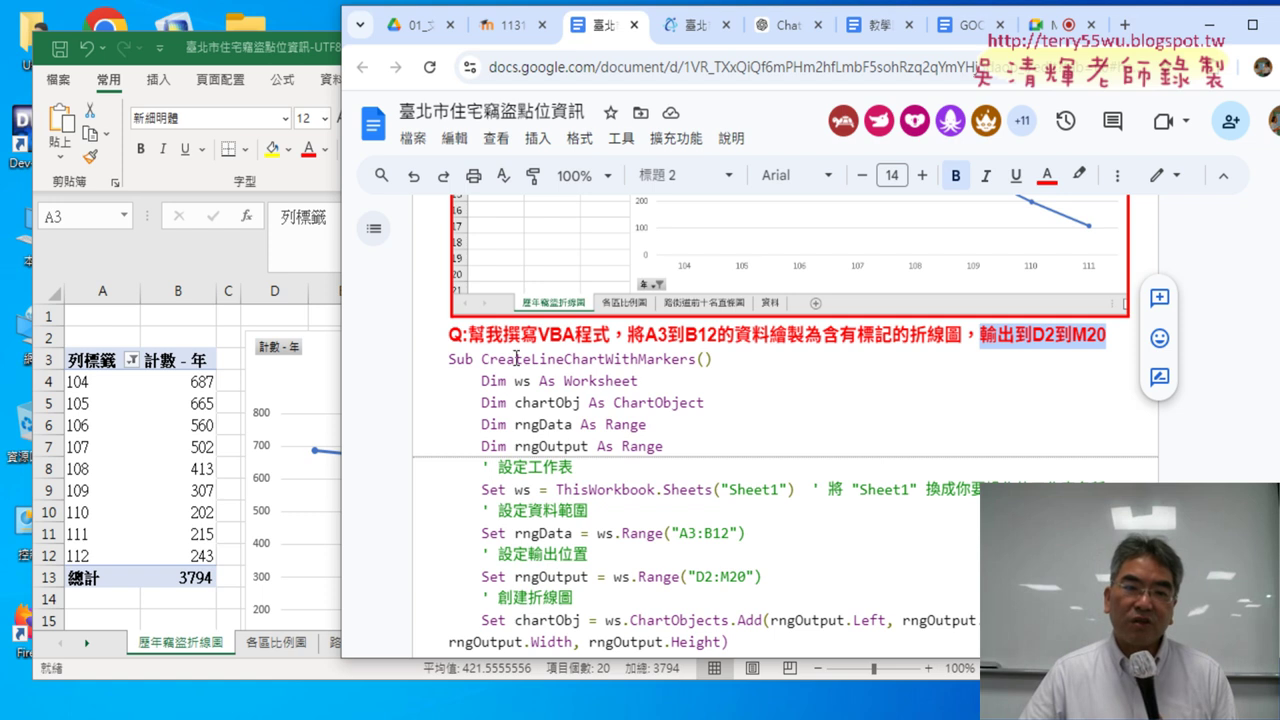
scroll(680, 413, "up", 1)
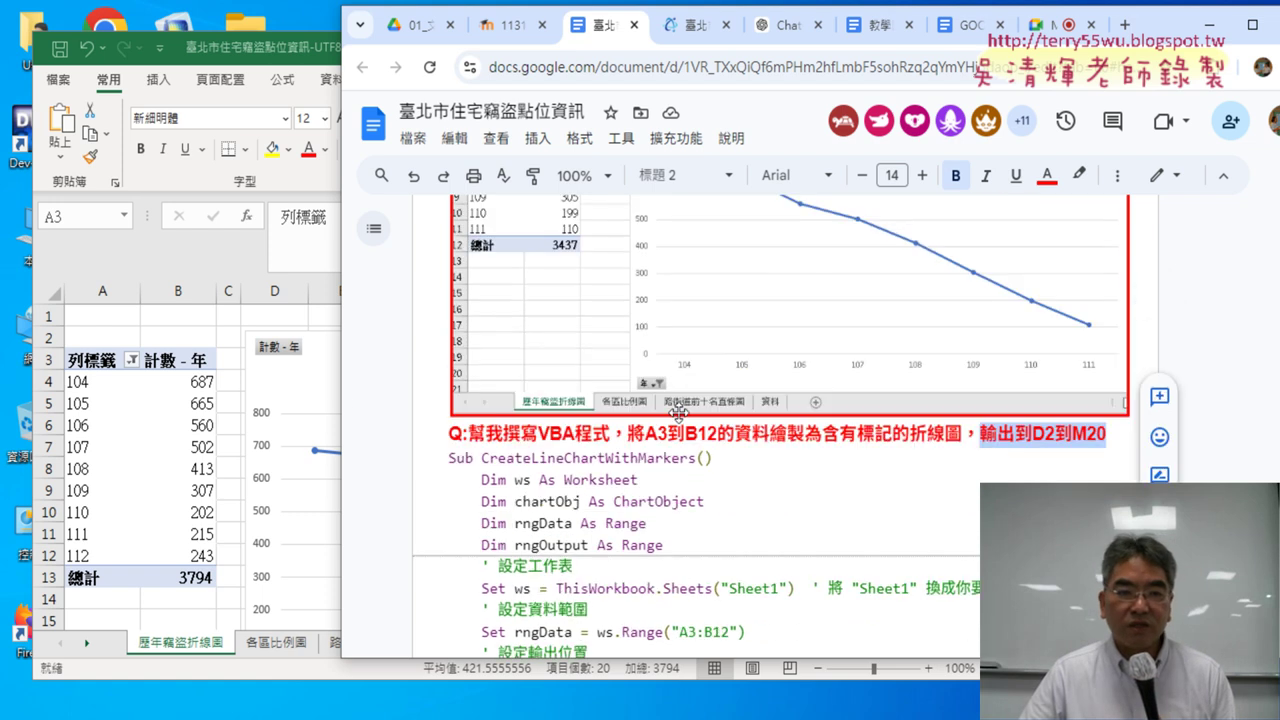
scroll(423, 395, "up", 3)
scroll(515, 380, "down", 3)
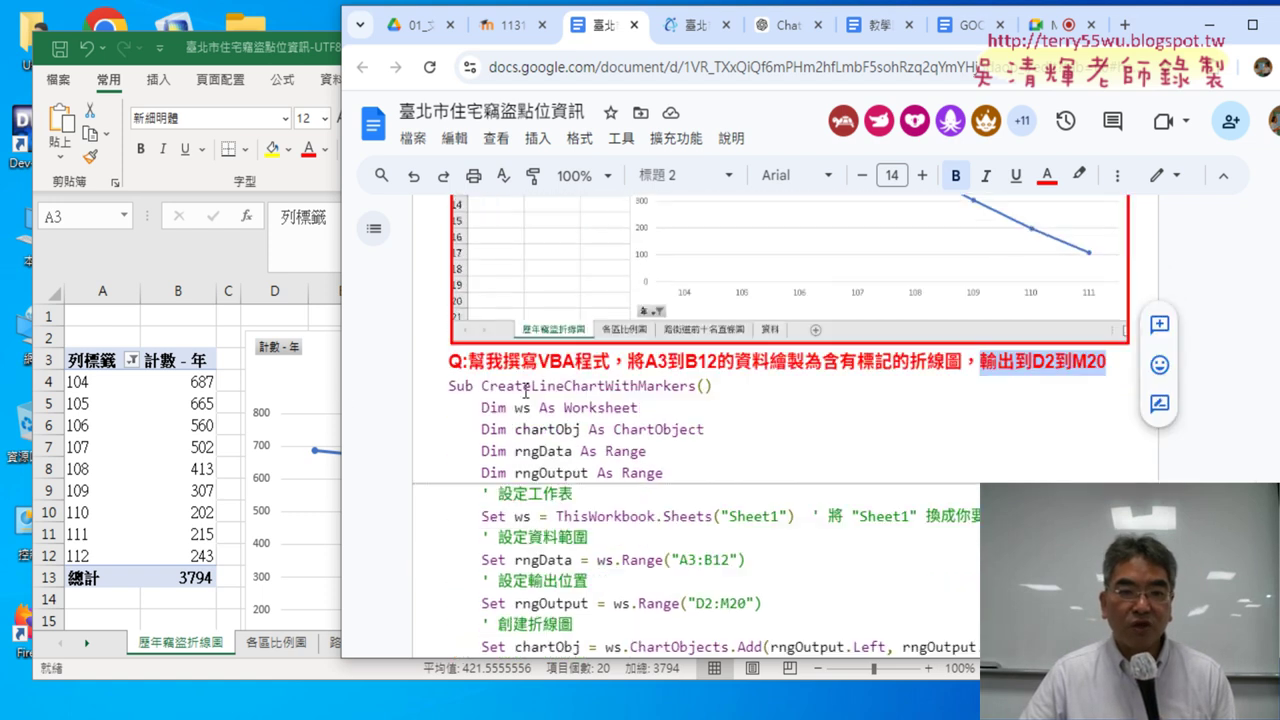
scroll(590, 405, "down", 2)
- Maximize Excel and delete the existing pivot line chart from the 歷年竊盜折線圖 sheet
left_click(332, 372)
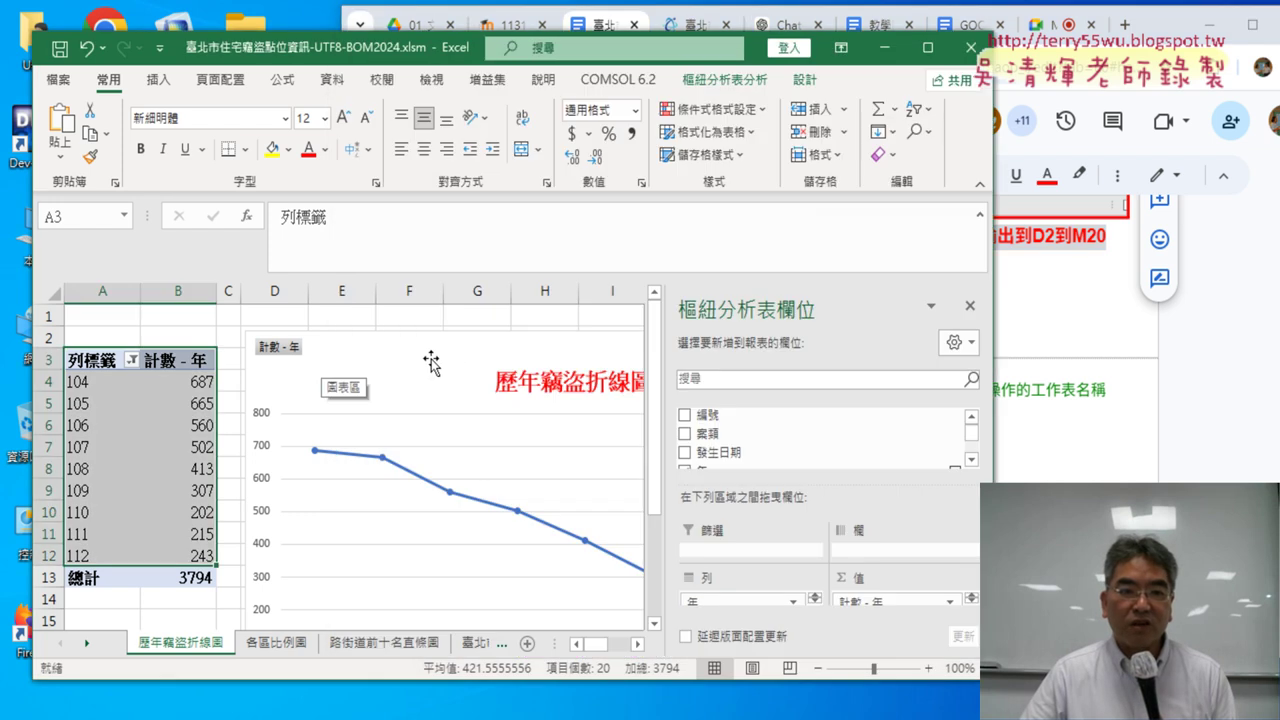
left_click(928, 47)
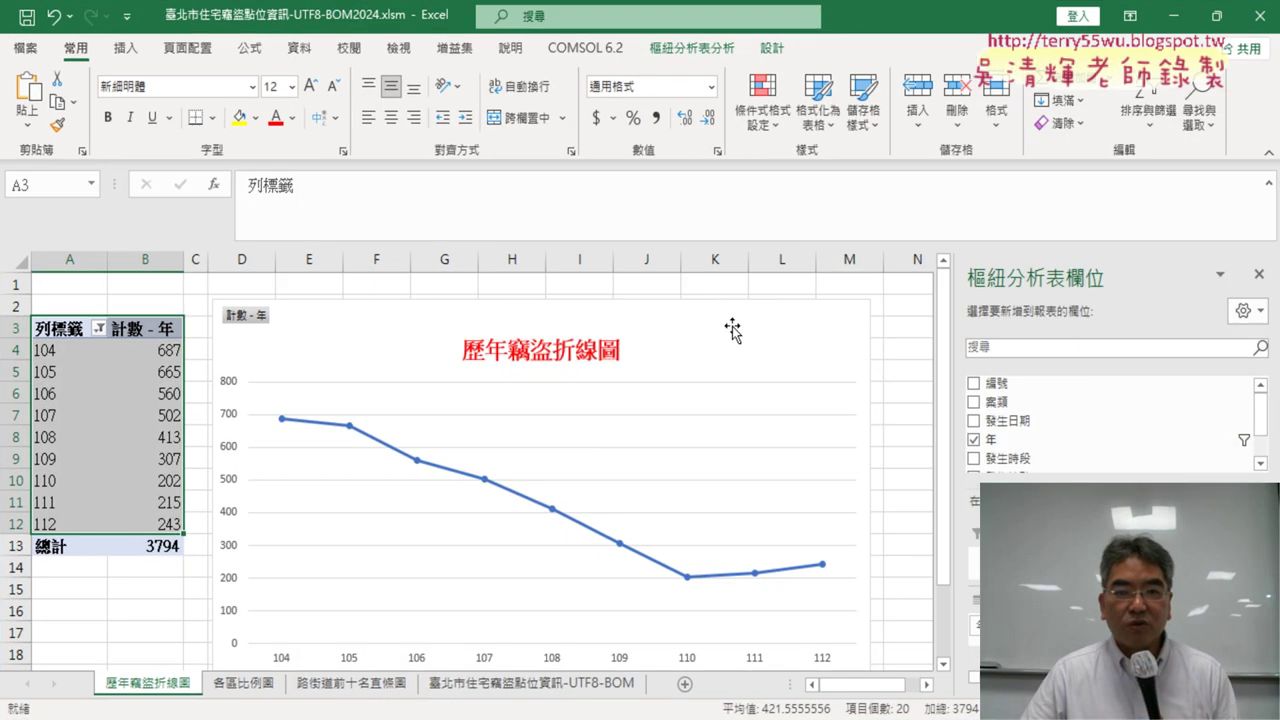
left_click(745, 320)
key("Delete")
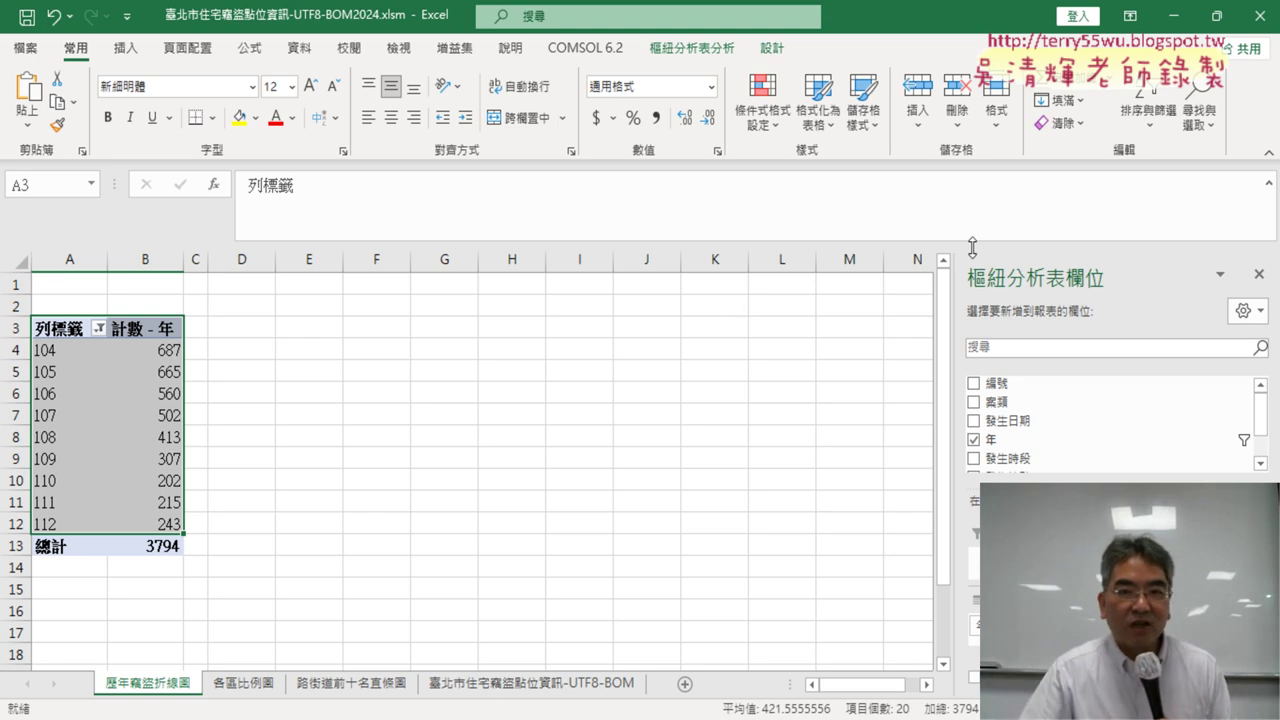
left_click(693, 52)
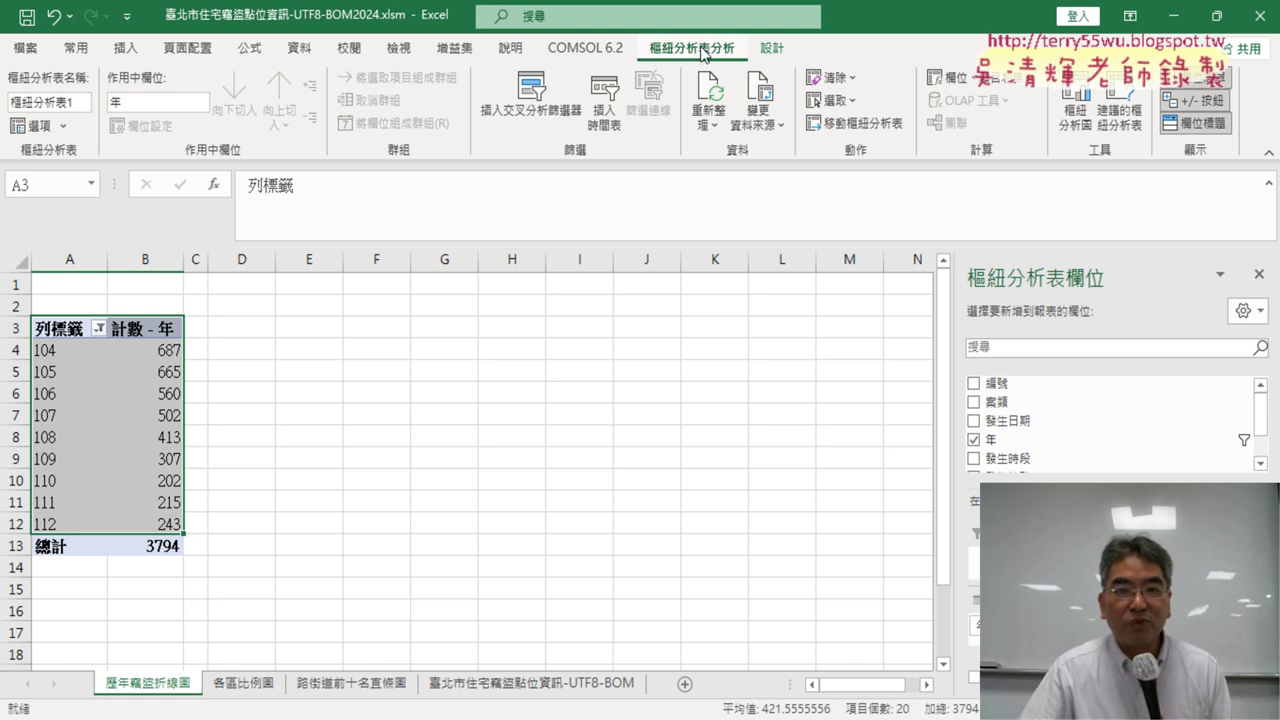
- Preview a Stacked Line with Markers pivot chart without adding it, then open the VBA editor with Alt+F11
left_click(1078, 110)
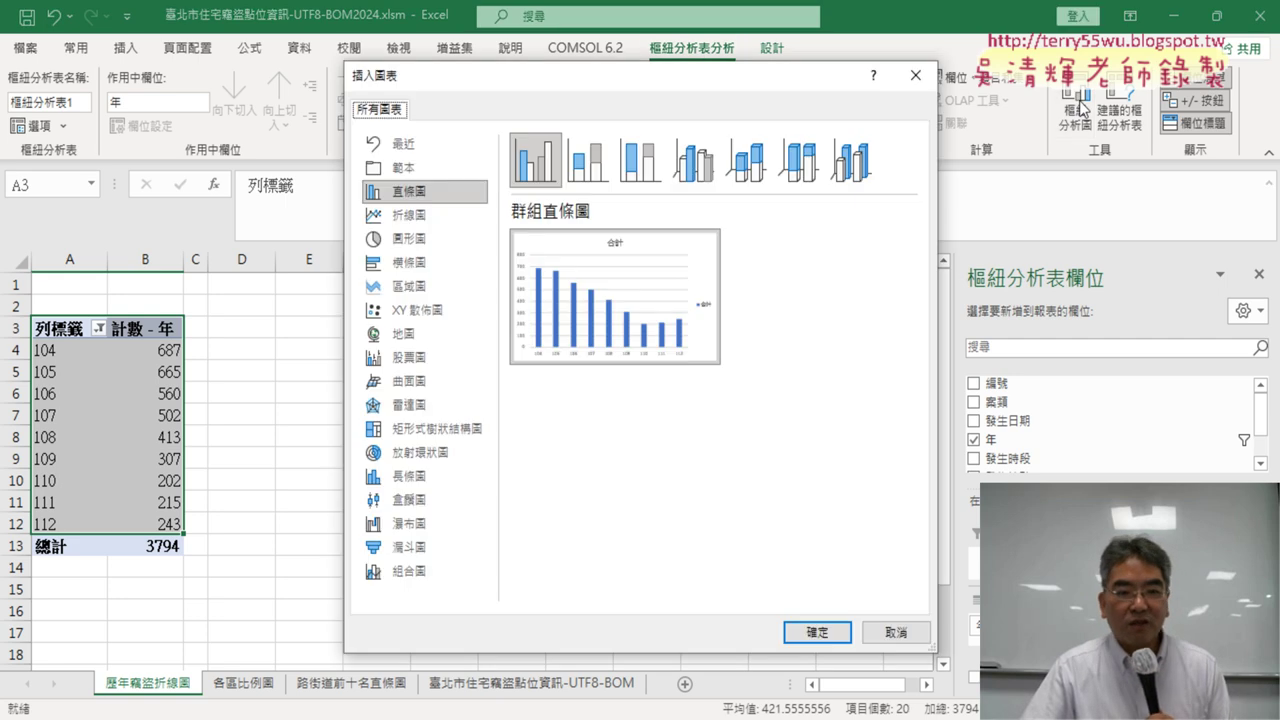
left_click(408, 214)
left_click(765, 178)
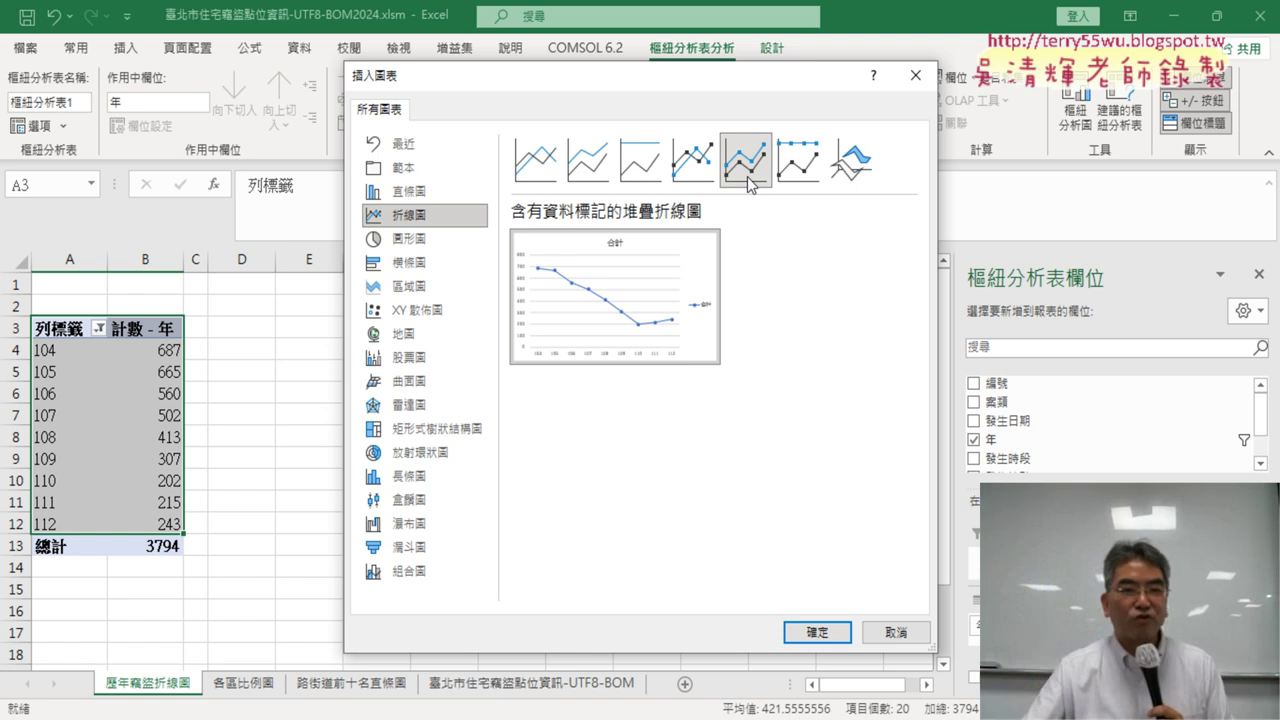
left_click(895, 630)
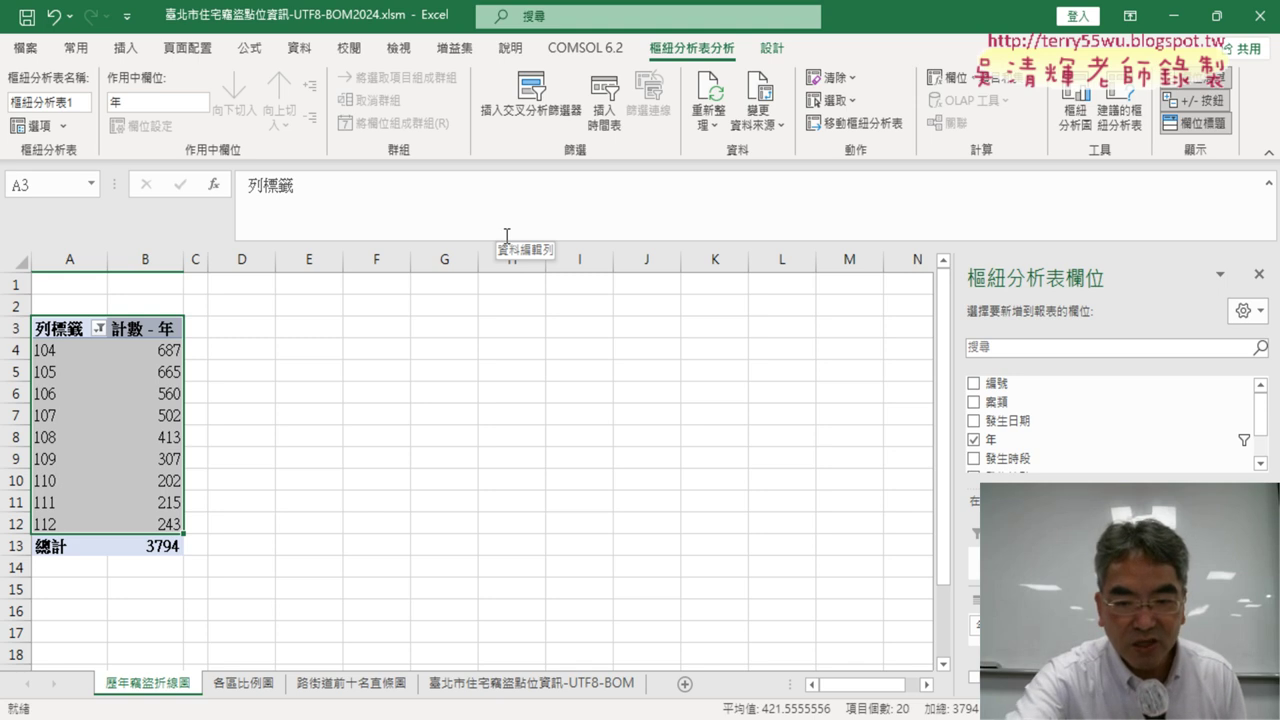
key("alt+F11")
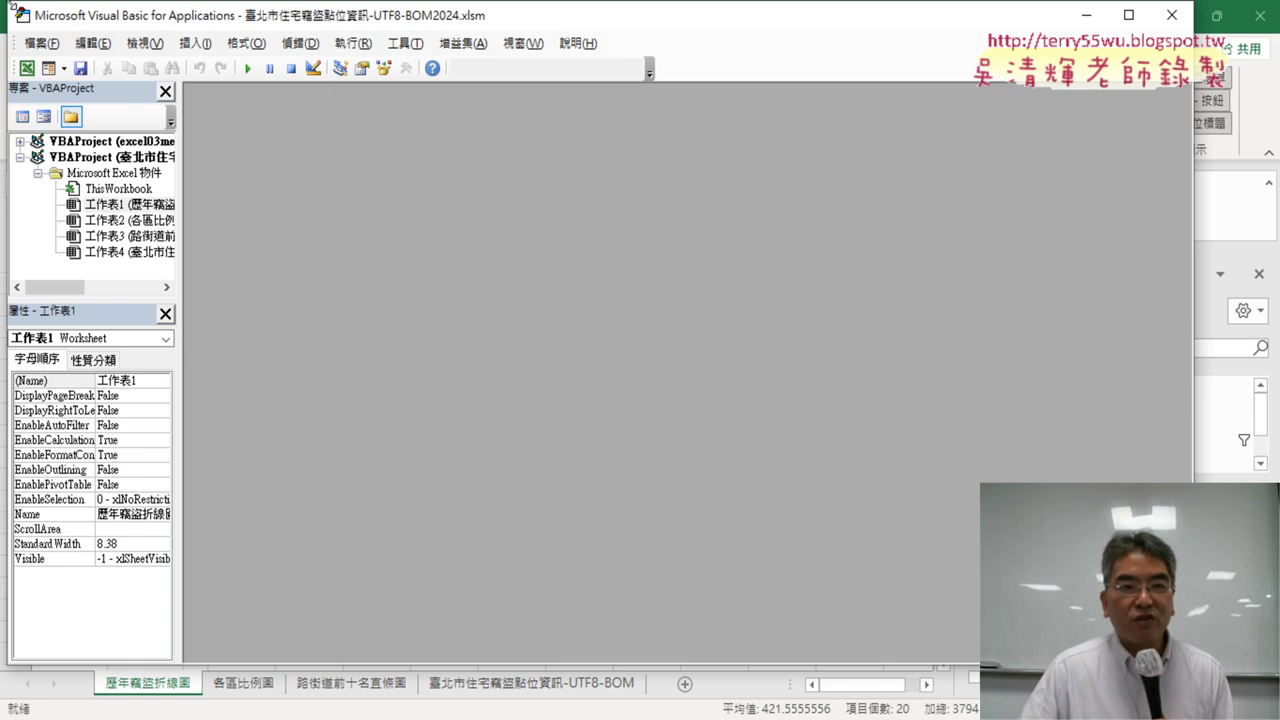
- Resize the VBA editor, insert a new Module1, and maximize its code window
left_click_drag(12, 5, 370, 79)
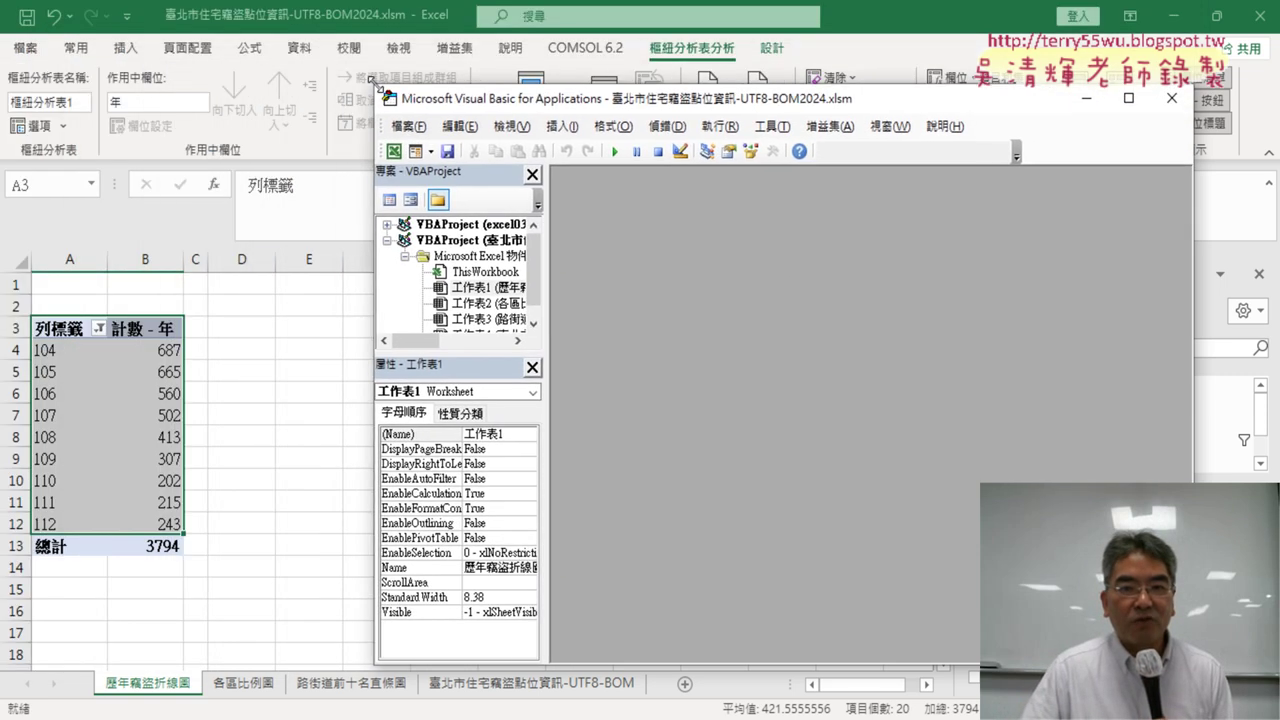
left_click_drag(636, 103, 588, 73)
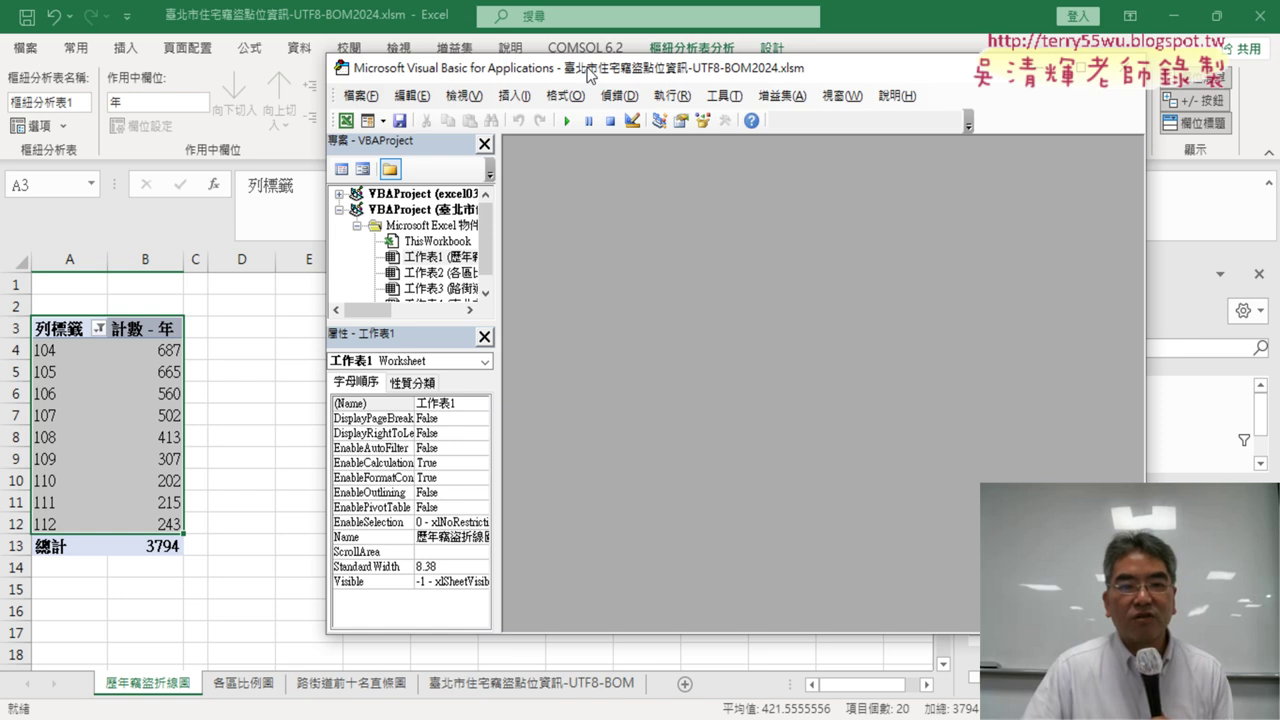
left_click_drag(451, 319, 451, 422)
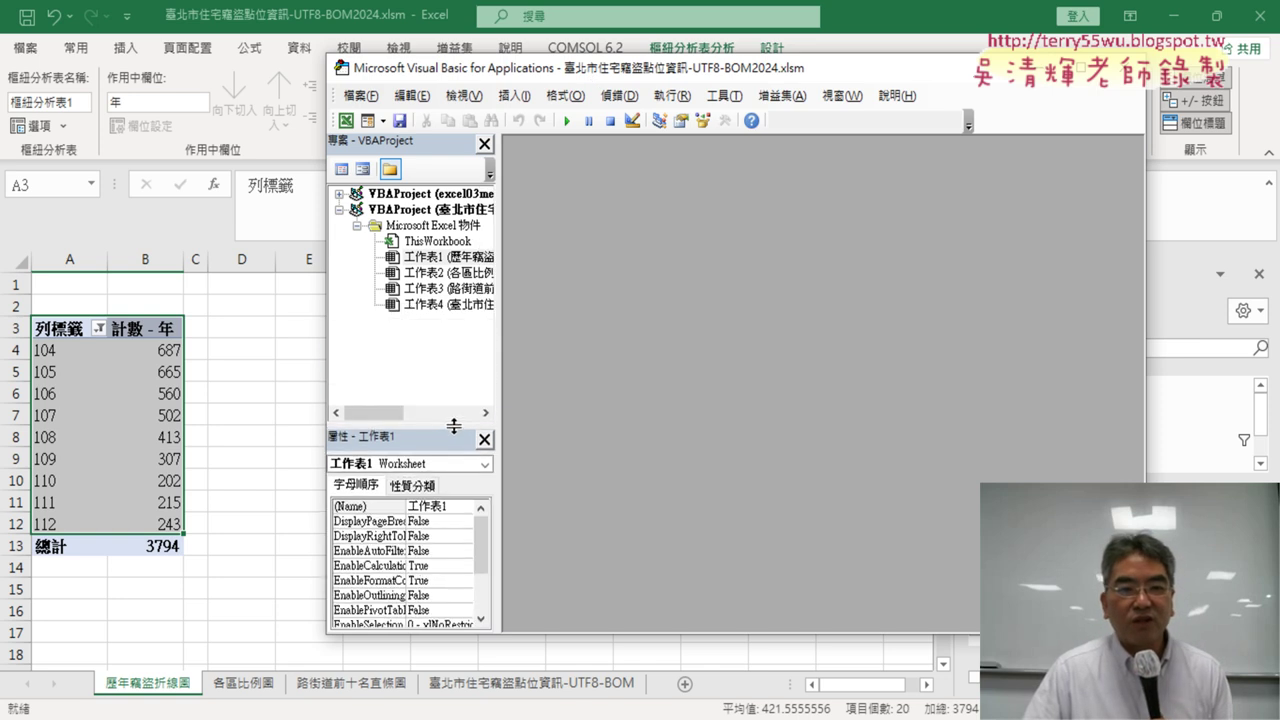
left_click(514, 95)
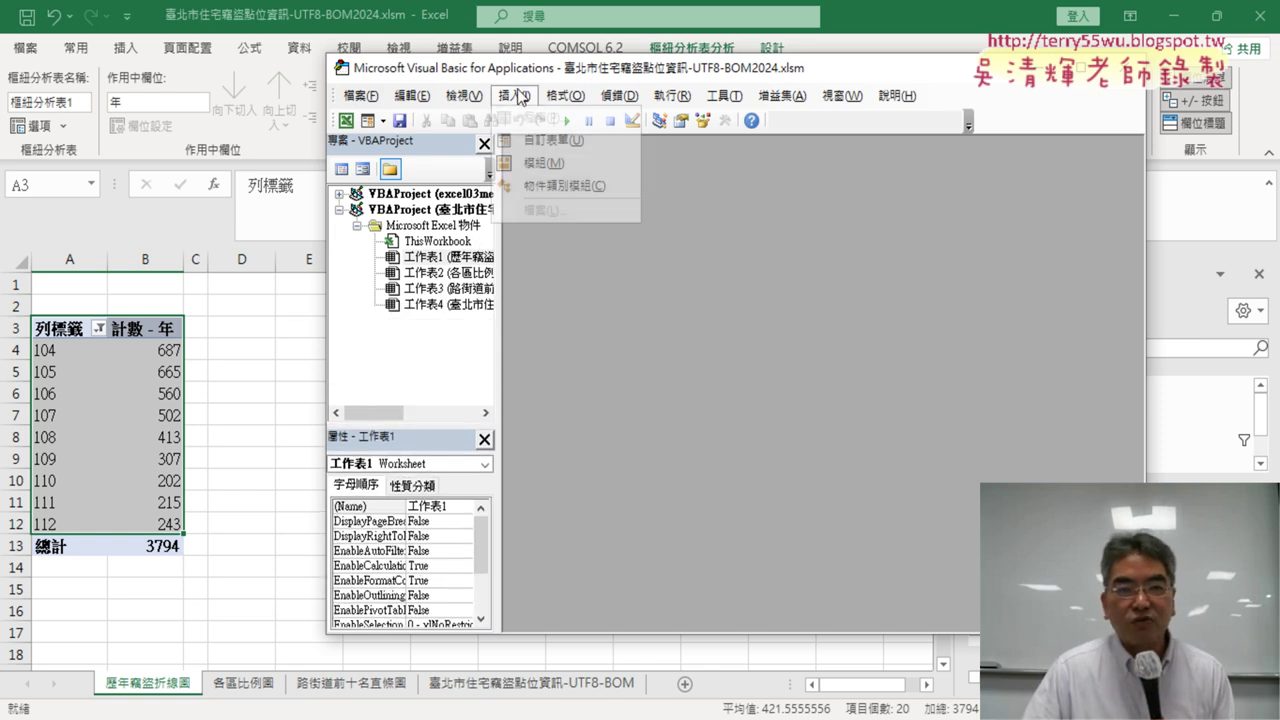
left_click(546, 163)
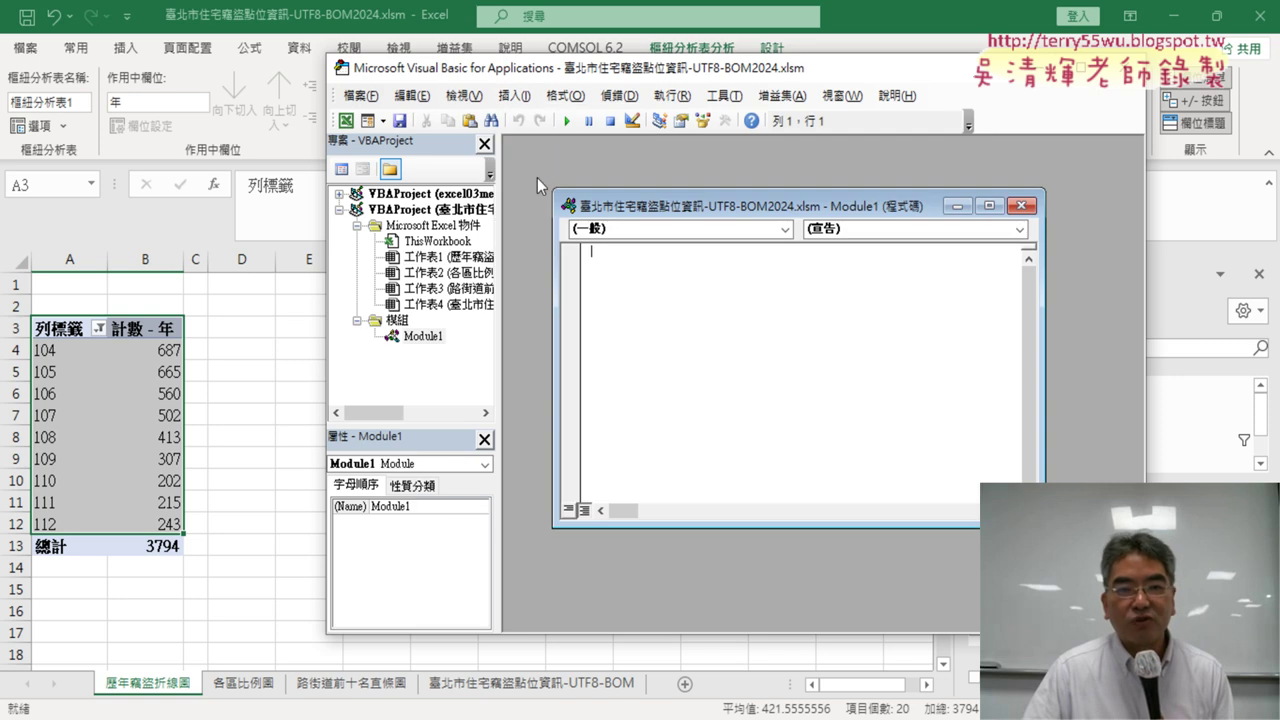
left_click(989, 205)
- Copy the red Q: heading requesting the CreateLineChartWithMarkers macro and move to the ChatGPT tab
mouse_move(597, 717)
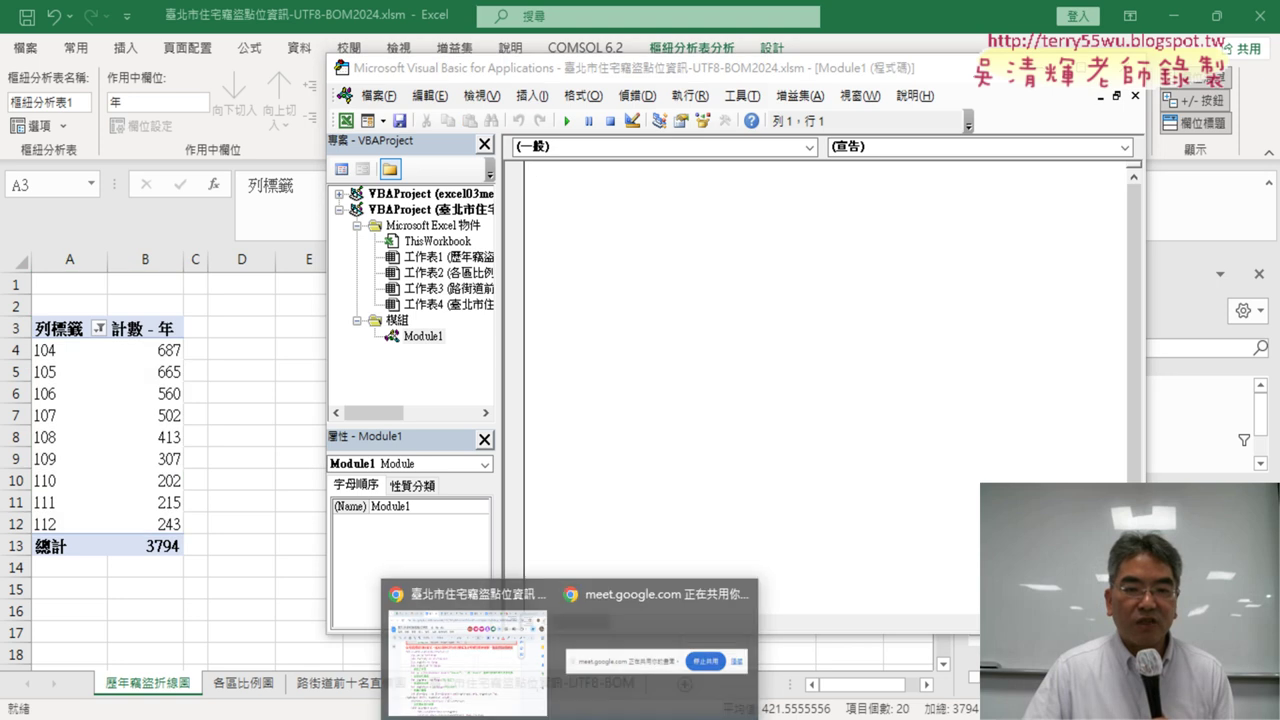
left_click(462, 660)
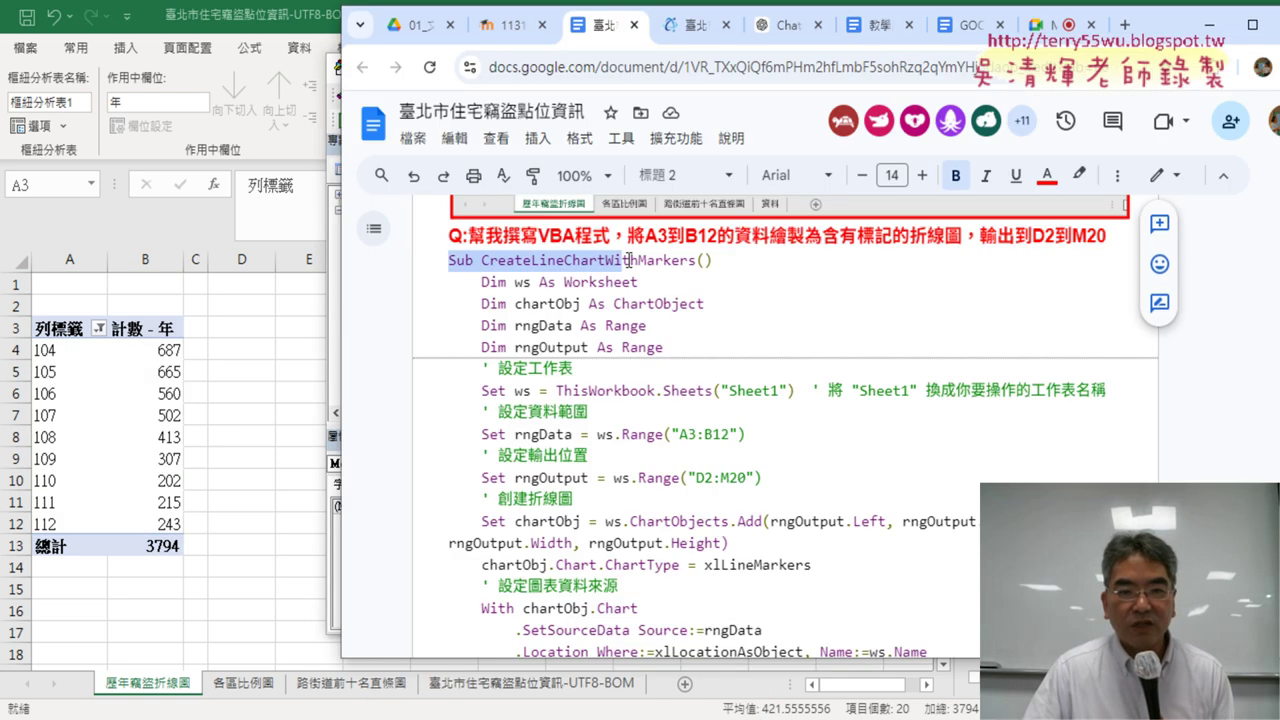
left_click_drag(443, 261, 714, 261)
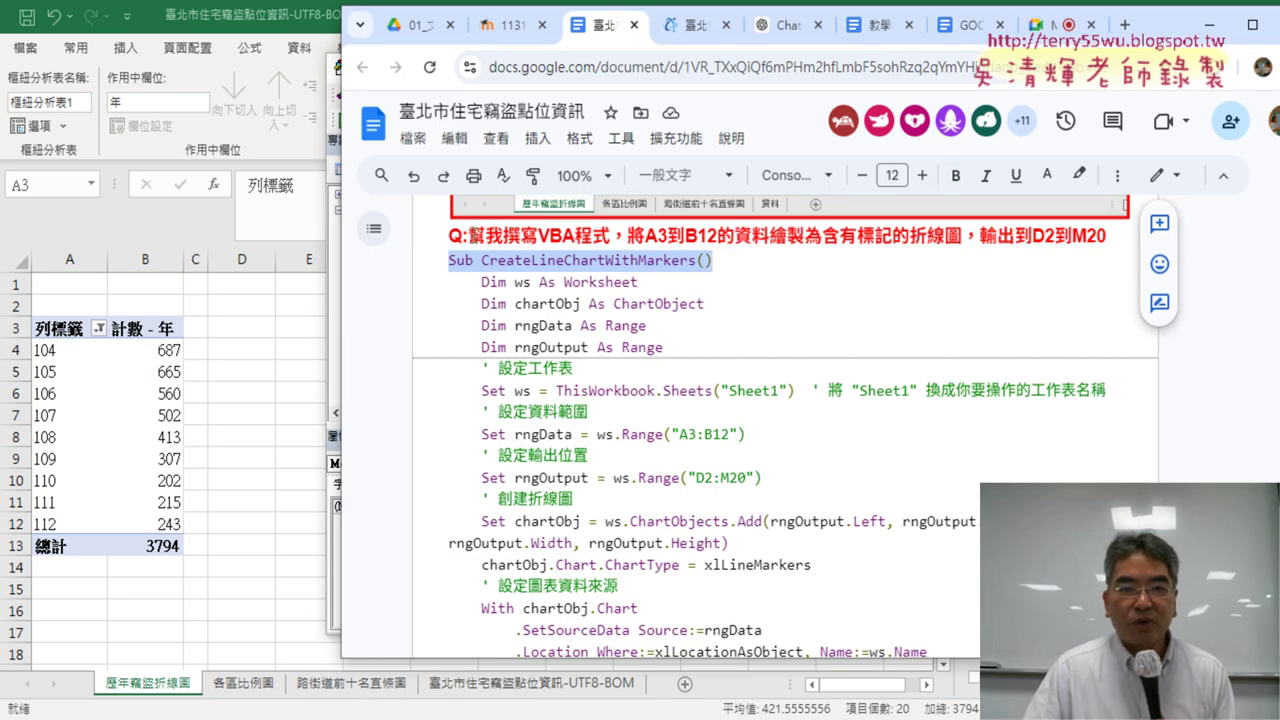
left_click_drag(468, 236, 1106, 236)
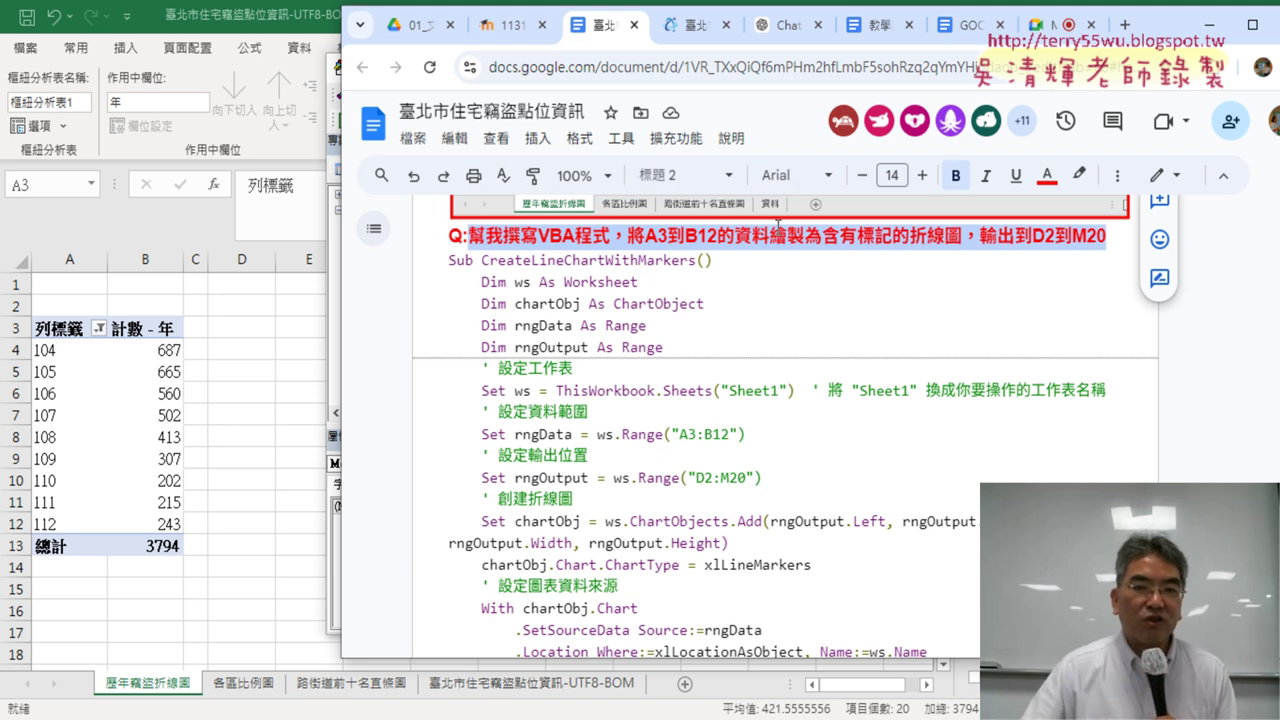
right_click(866, 226)
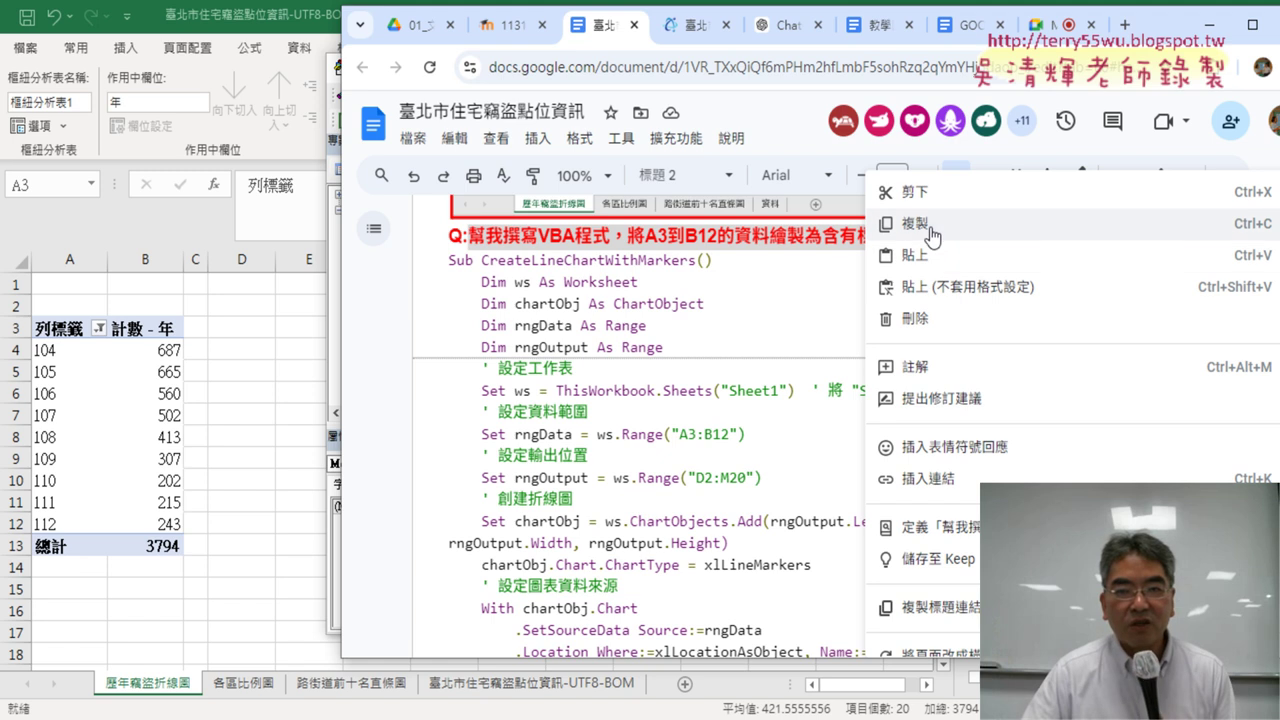
left_click(905, 60)
left_click(787, 27)
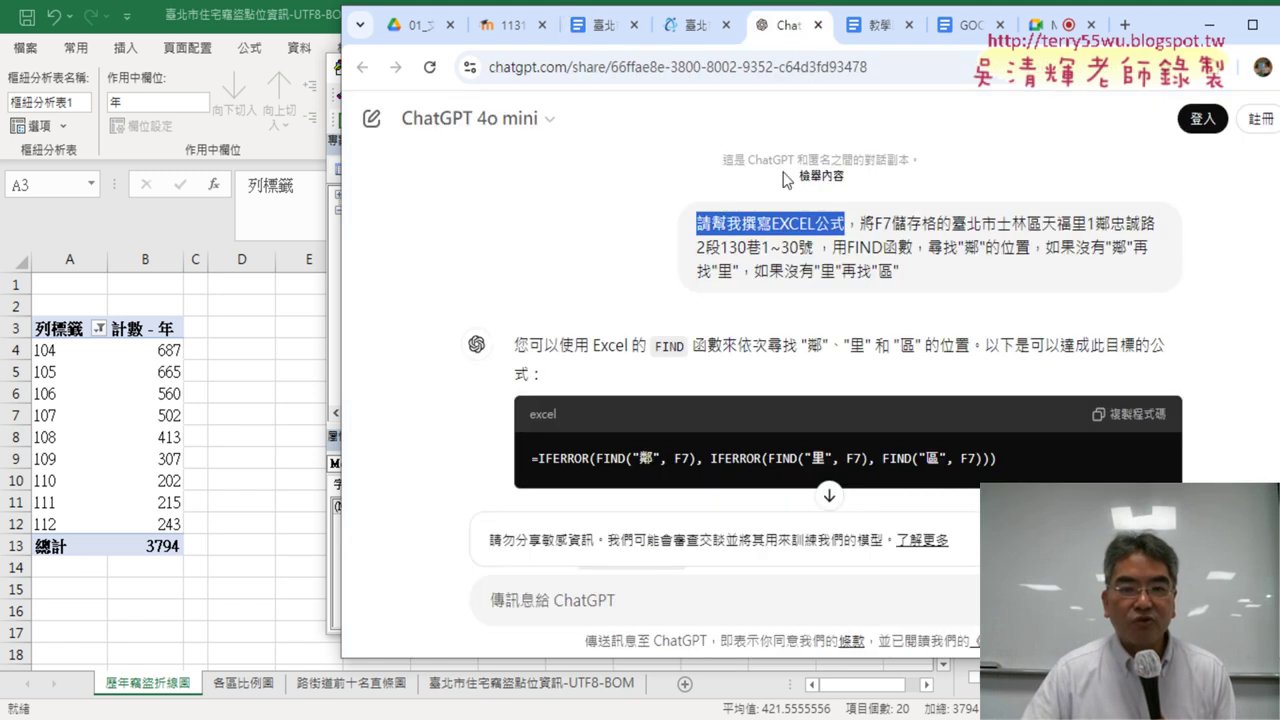
- Maximize Chrome and sign in to ChatGPT with Google, returning from the error page to the home page
left_click(1252, 24)
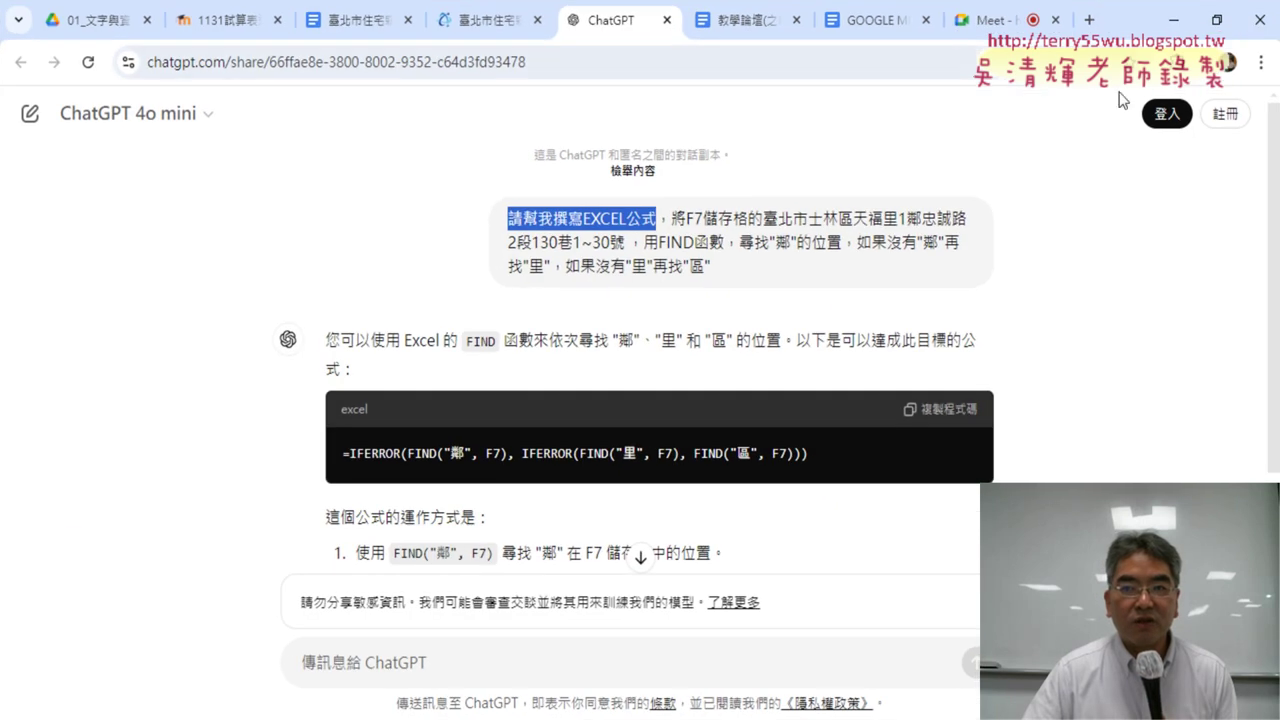
left_click(1165, 114)
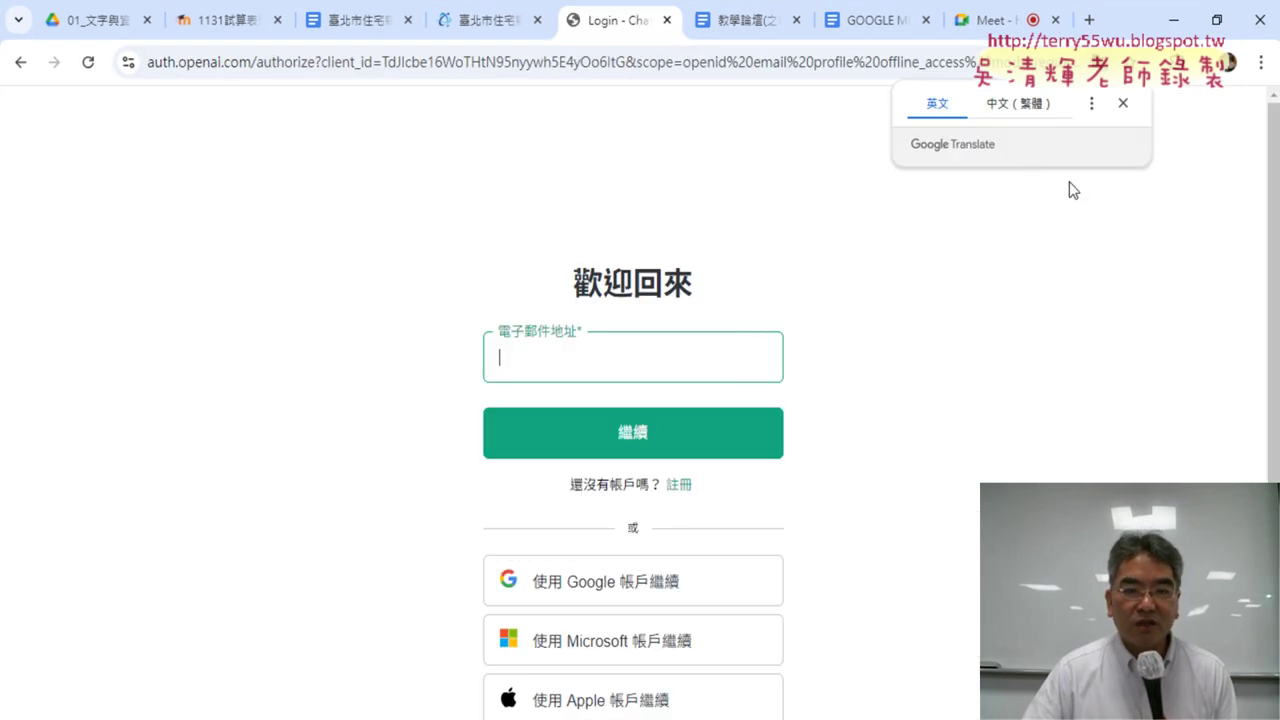
left_click(648, 593)
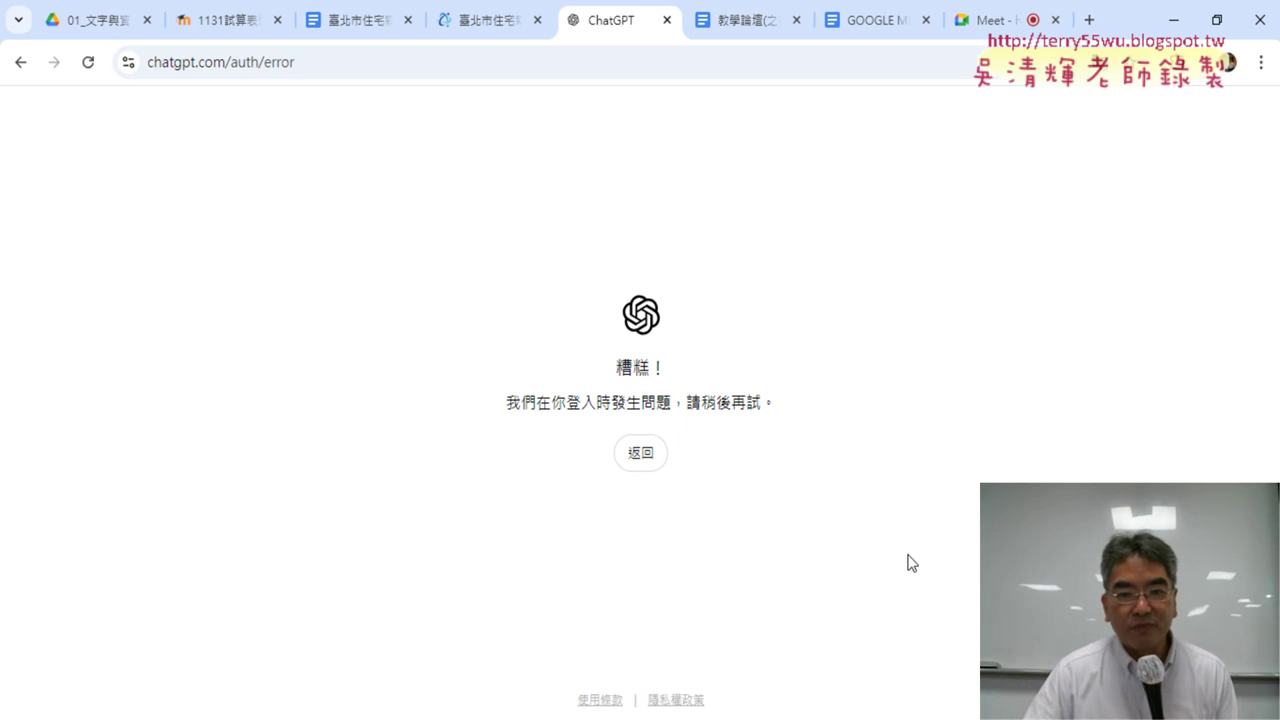
left_click(659, 461)
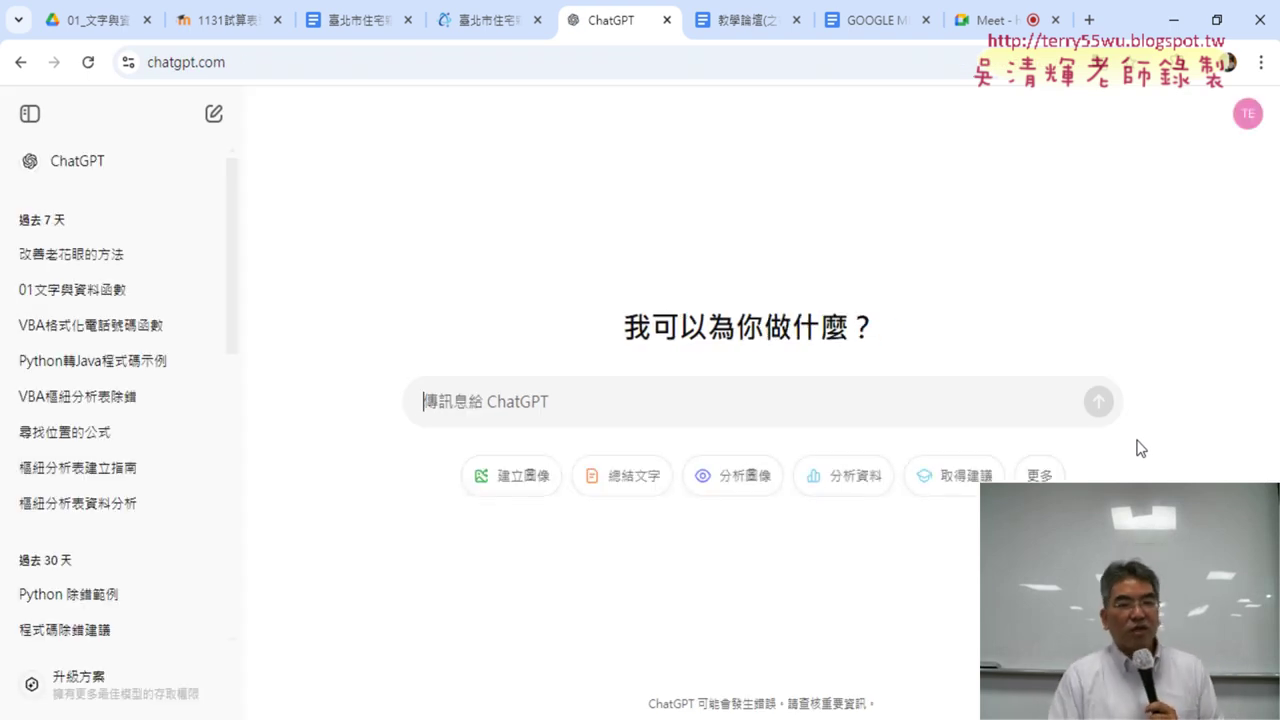
- Paste the A3:B12 line-chart-with-markers VBA request, correct the output range to D2:M20, and send it
key("ctrl+v")
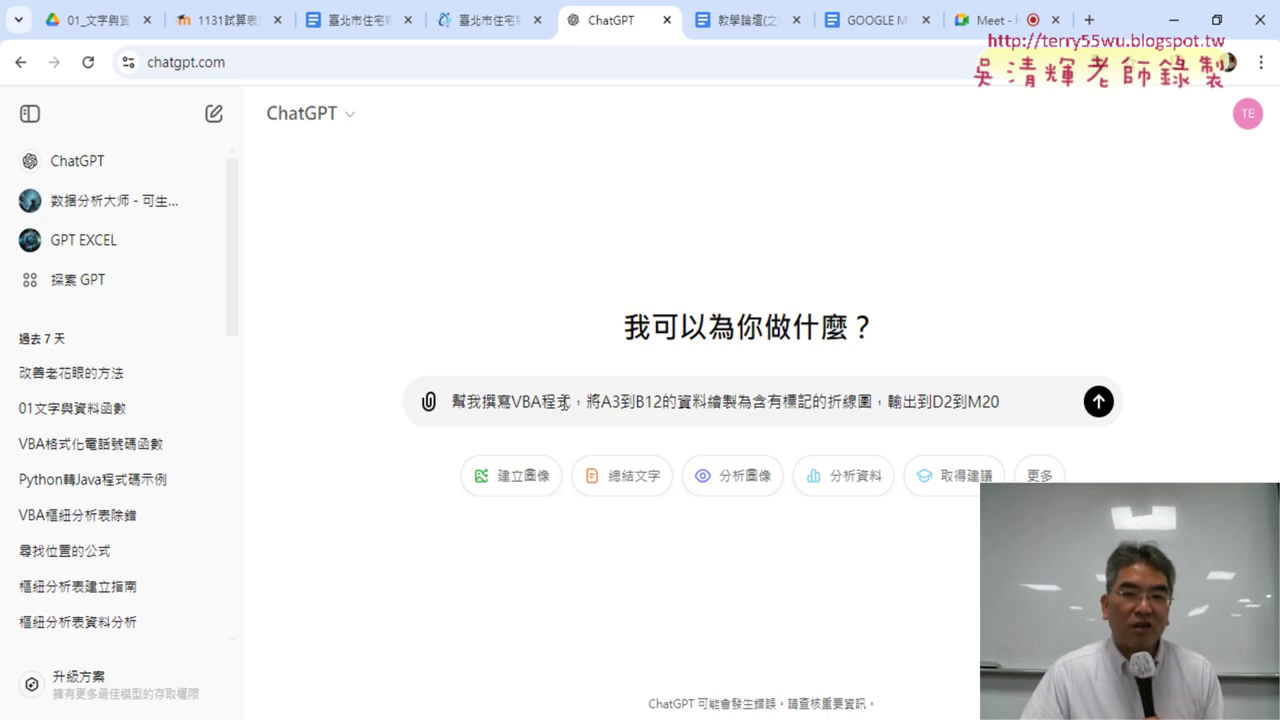
left_click_drag(594, 402, 1037, 403)
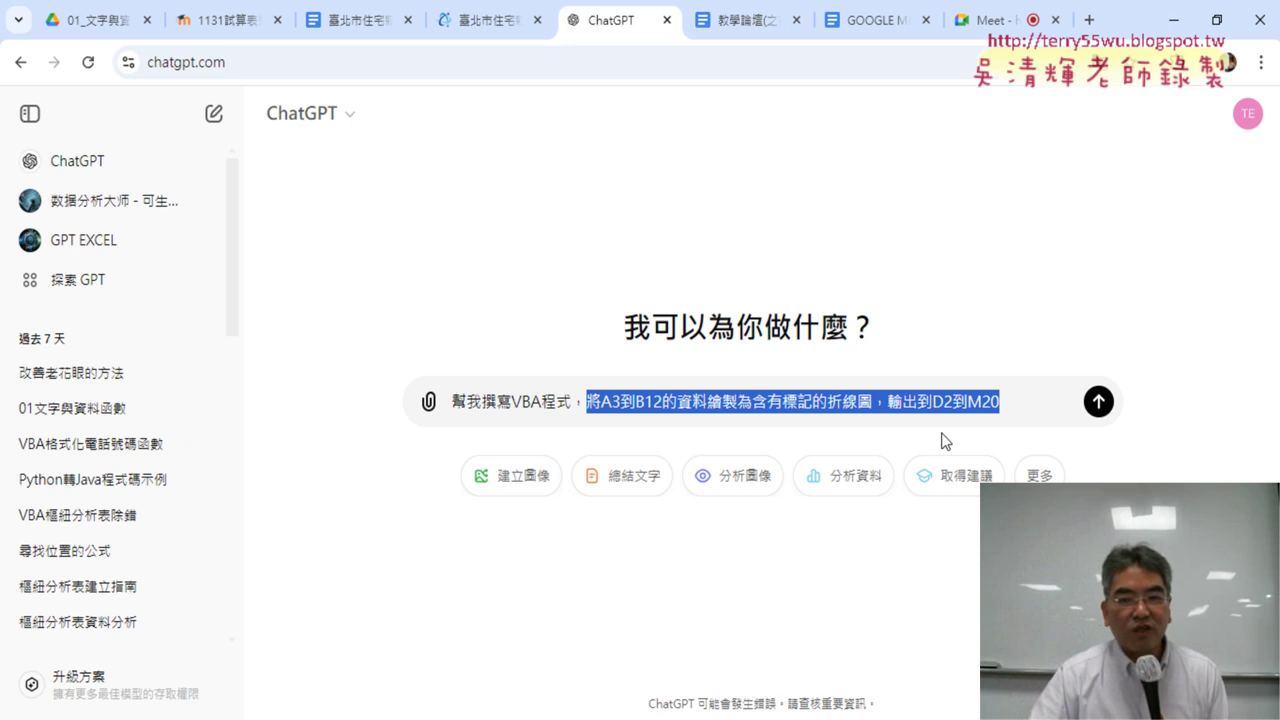
left_click(909, 403)
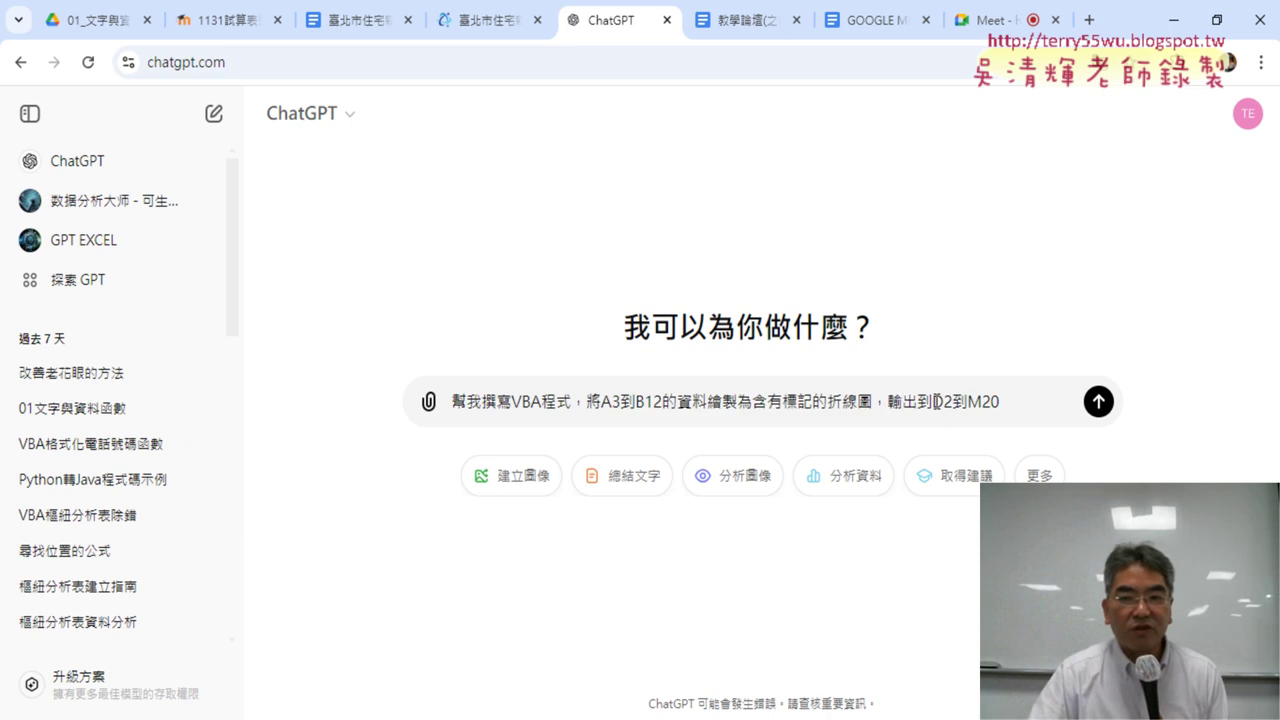
left_click_drag(936, 402, 996, 402)
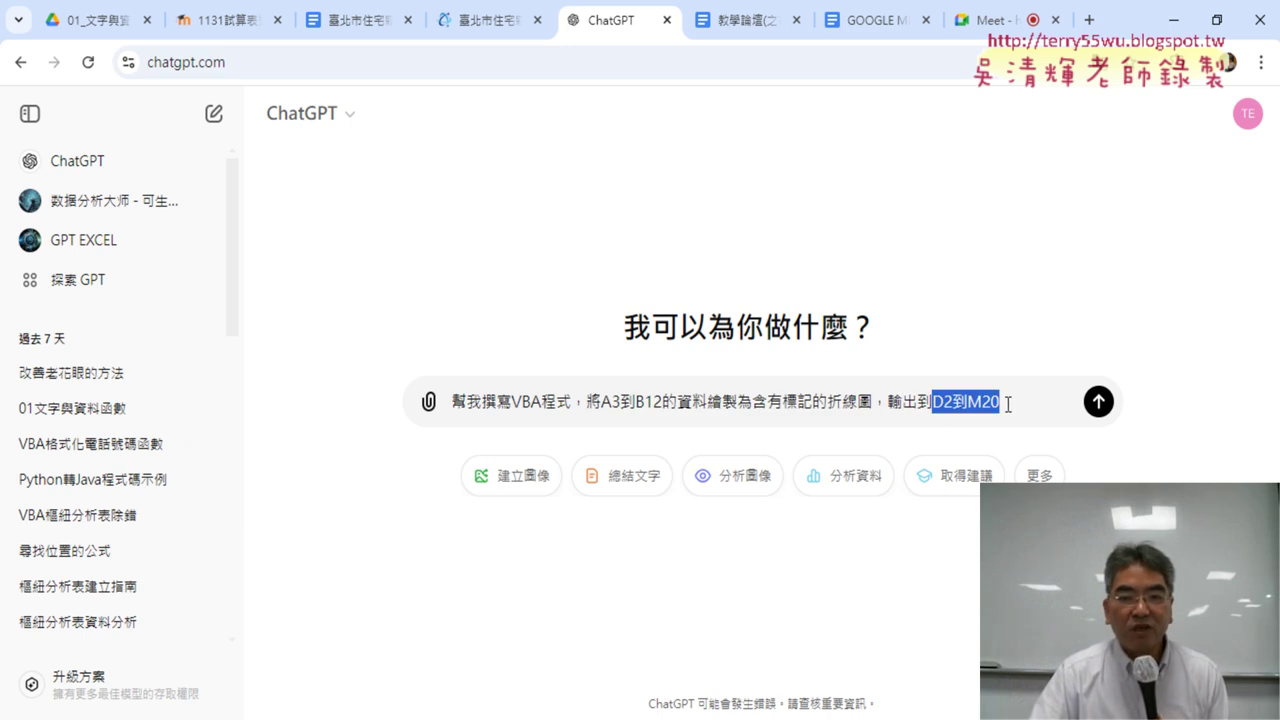
left_click(983, 402)
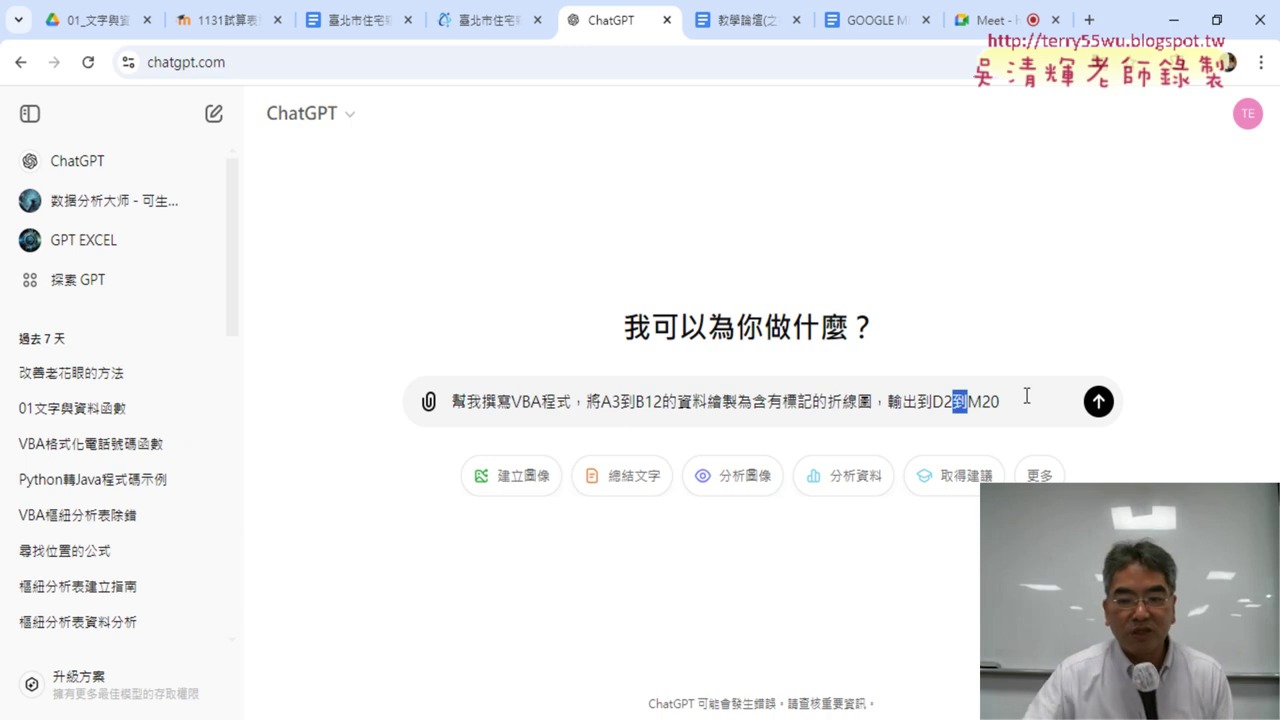
type(":")
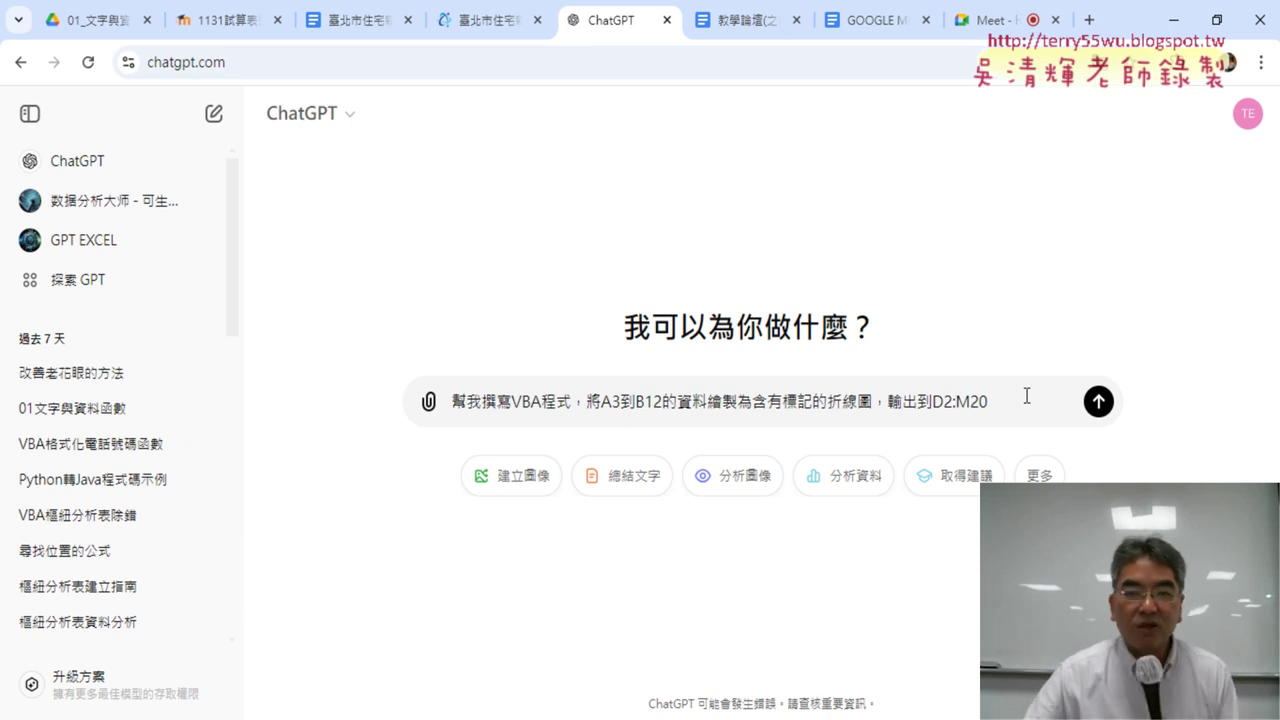
left_click(1098, 402)
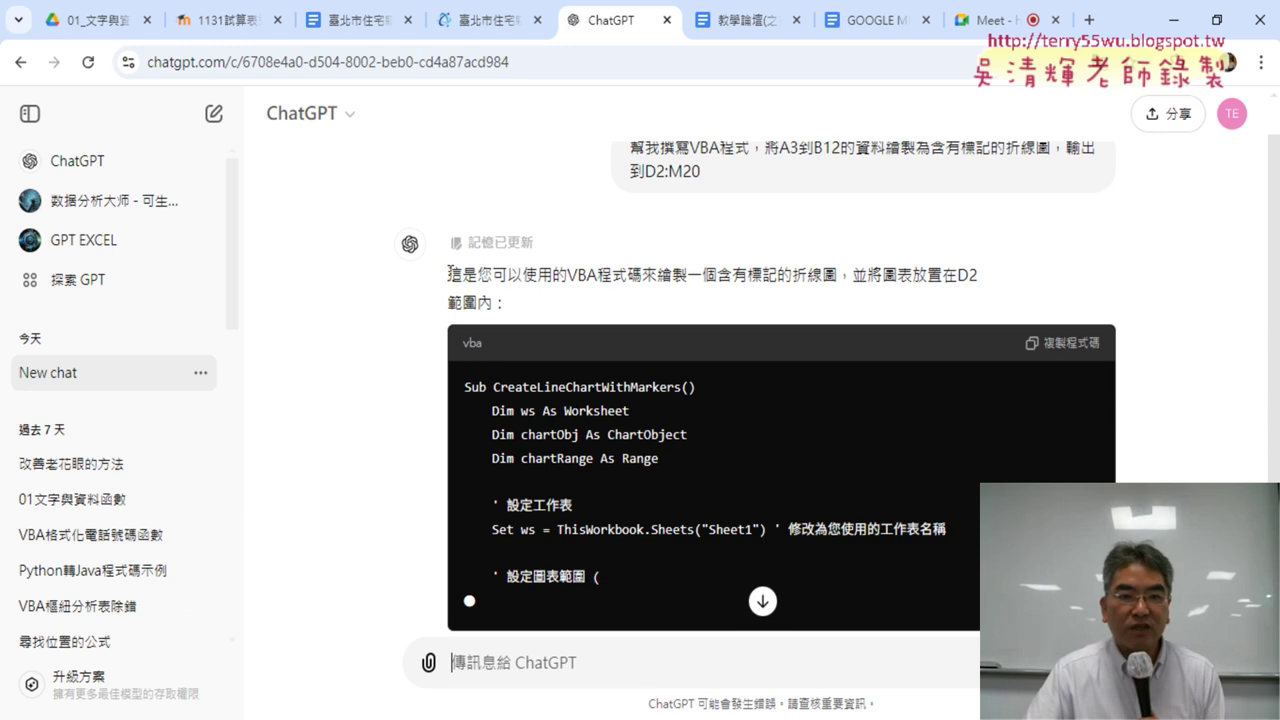
- Read through ChatGPT's reply and check the prompt's D2:M20 output range
mouse_move(457, 278)
left_mouse_down()
mouse_move(568, 276)
mouse_move(477, 277)
mouse_move(494, 275)
left_mouse_up()
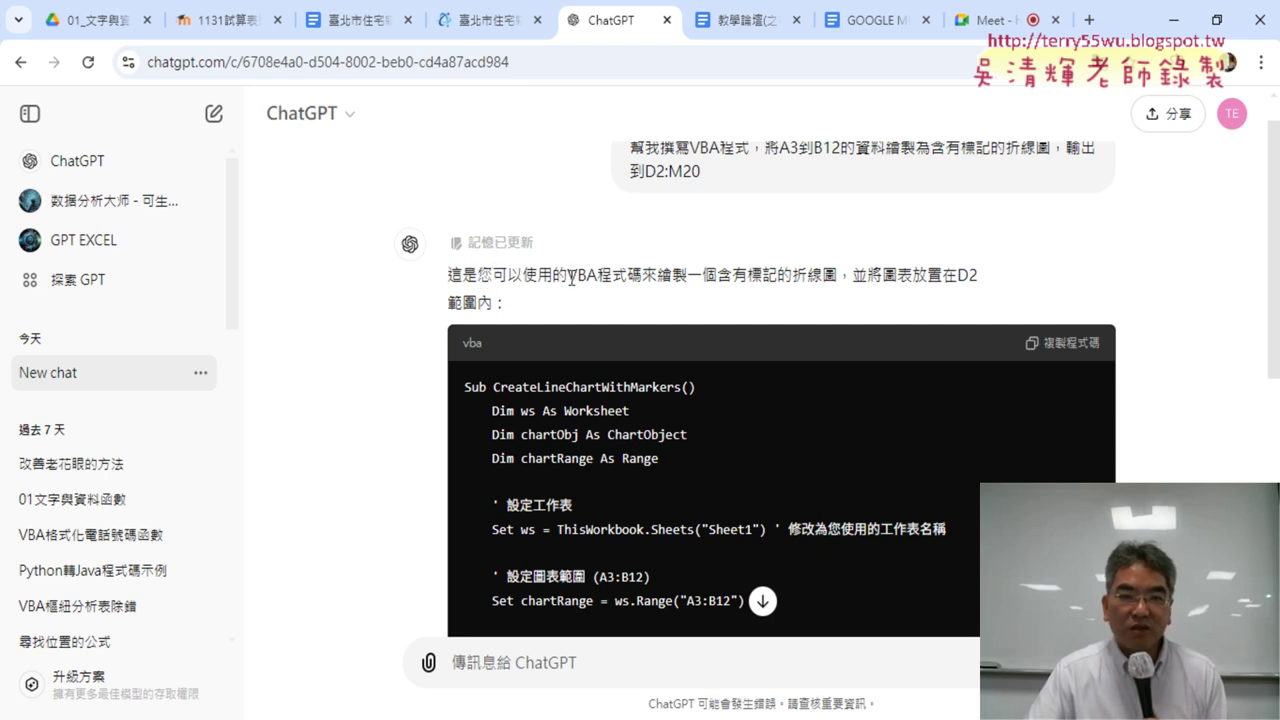
mouse_move(568, 276)
left_mouse_down()
mouse_move(643, 279)
mouse_move(597, 279)
left_mouse_up()
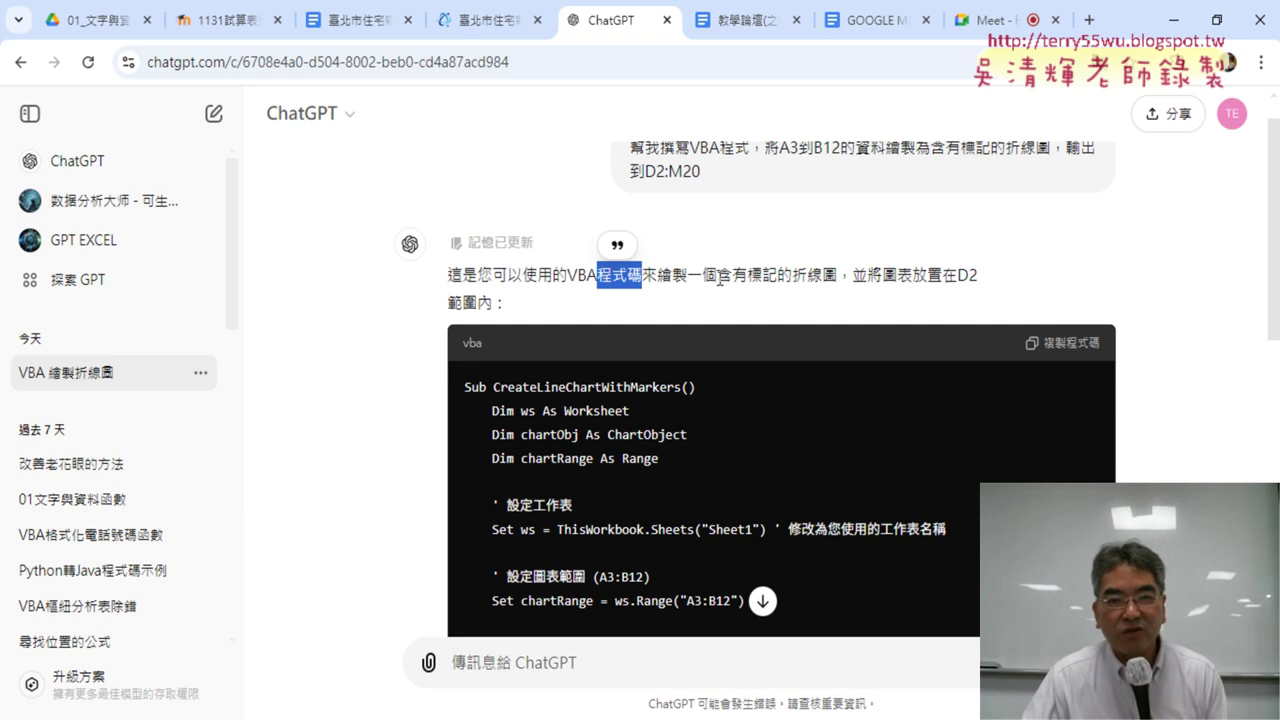
mouse_move(718, 278)
left_mouse_down()
mouse_move(978, 276)
mouse_move(978, 303)
left_mouse_up()
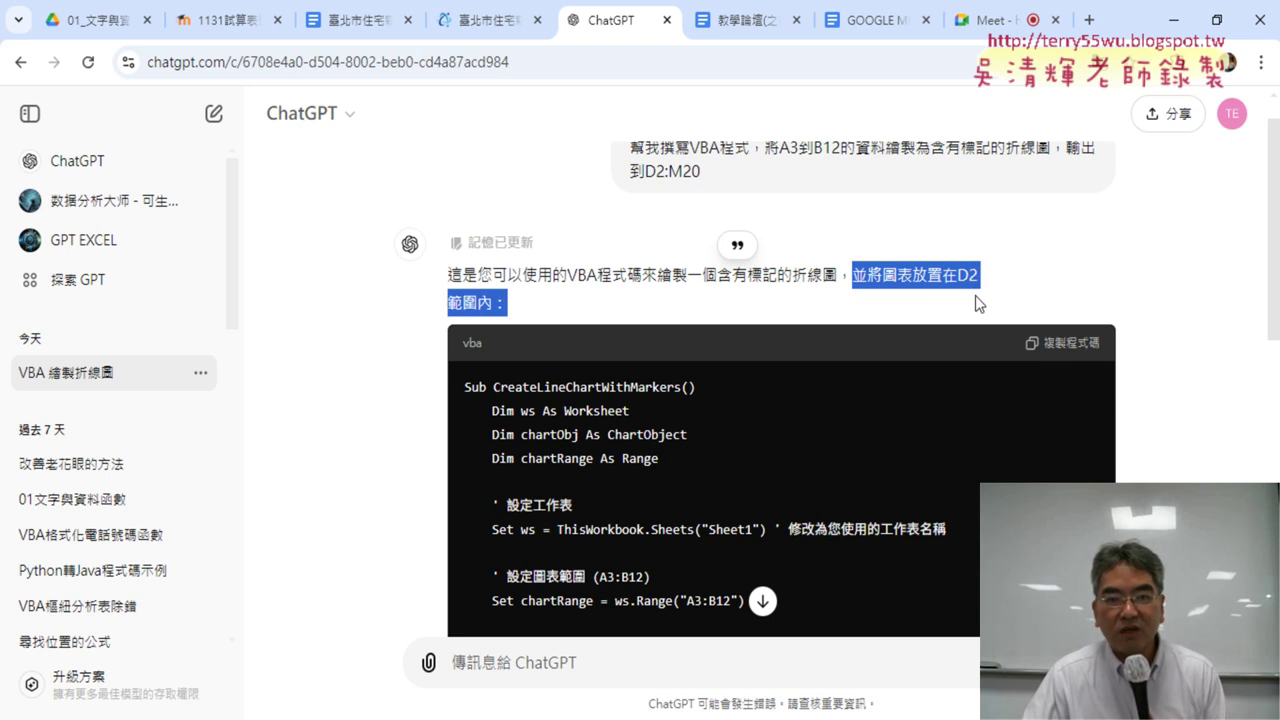
left_click(978, 295)
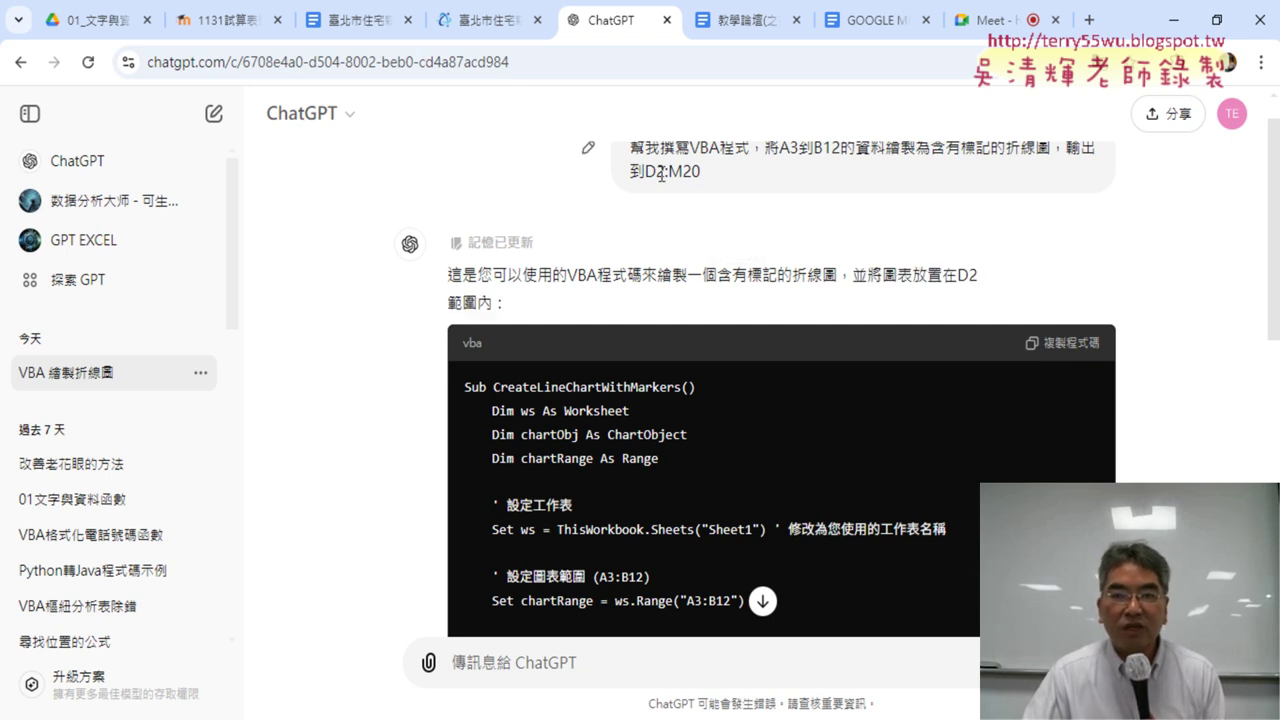
left_click_drag(661, 175, 697, 174)
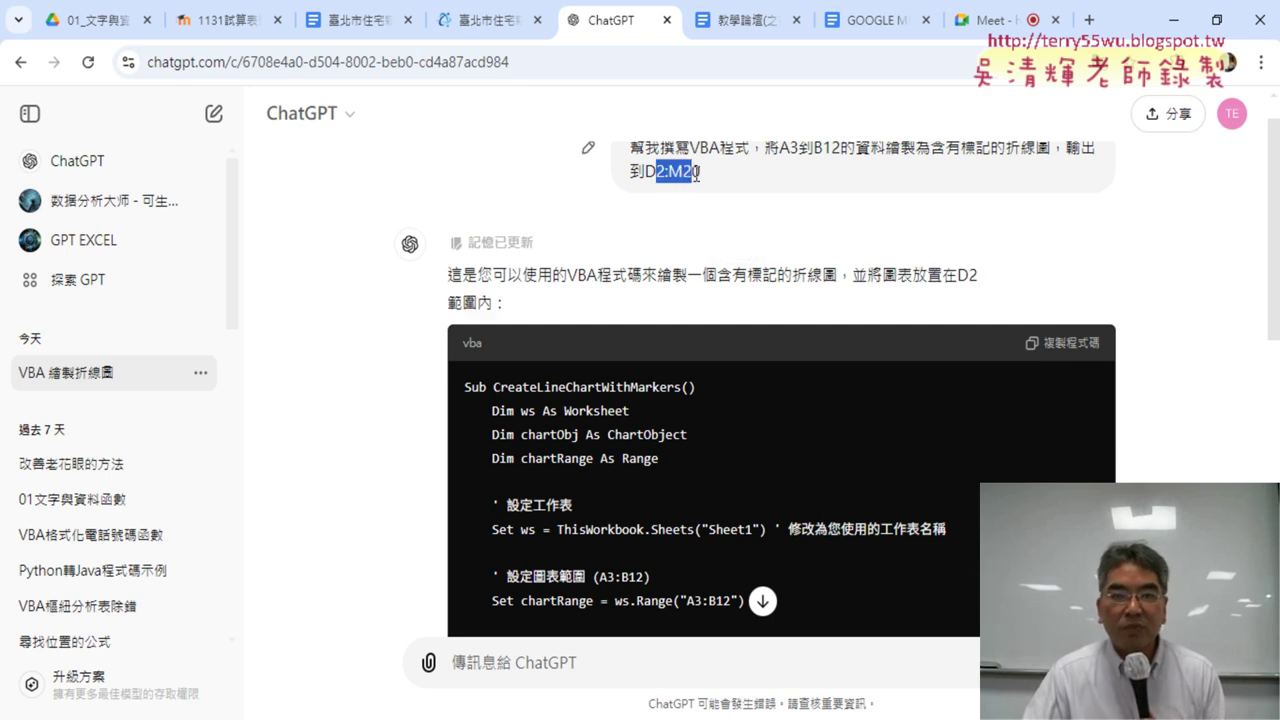
left_click(1093, 295)
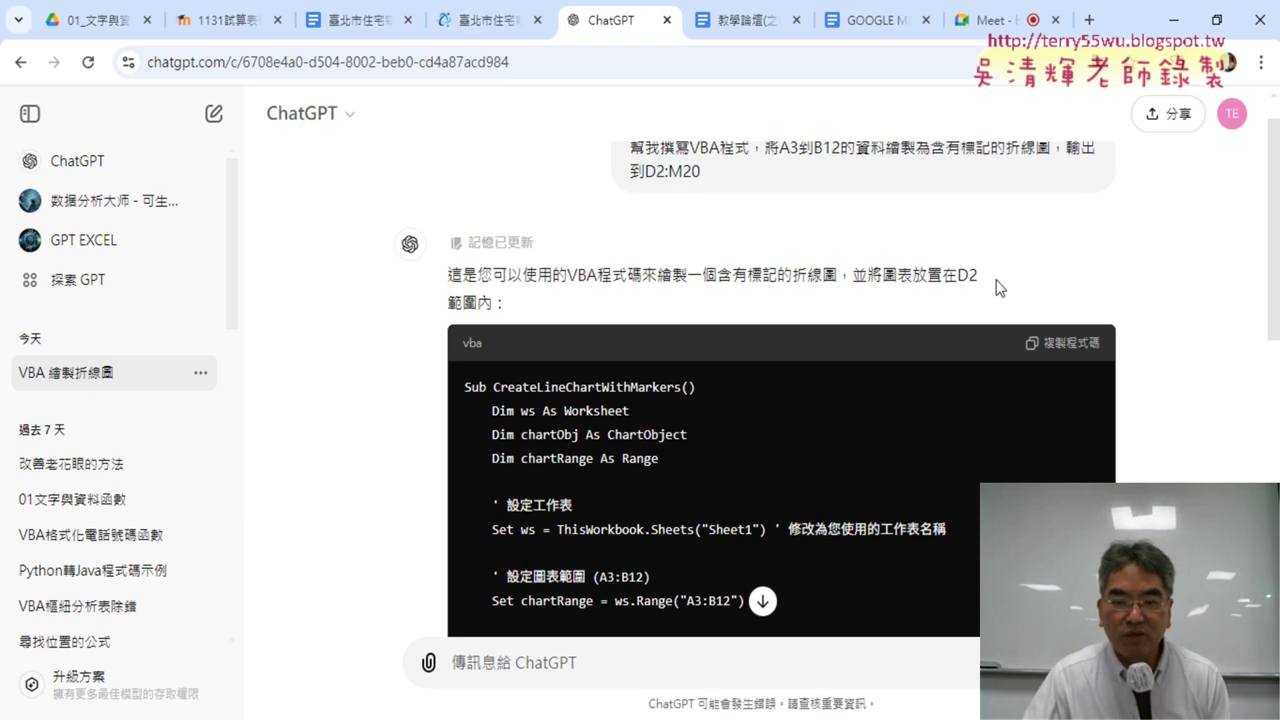
left_click_drag(704, 174, 670, 182)
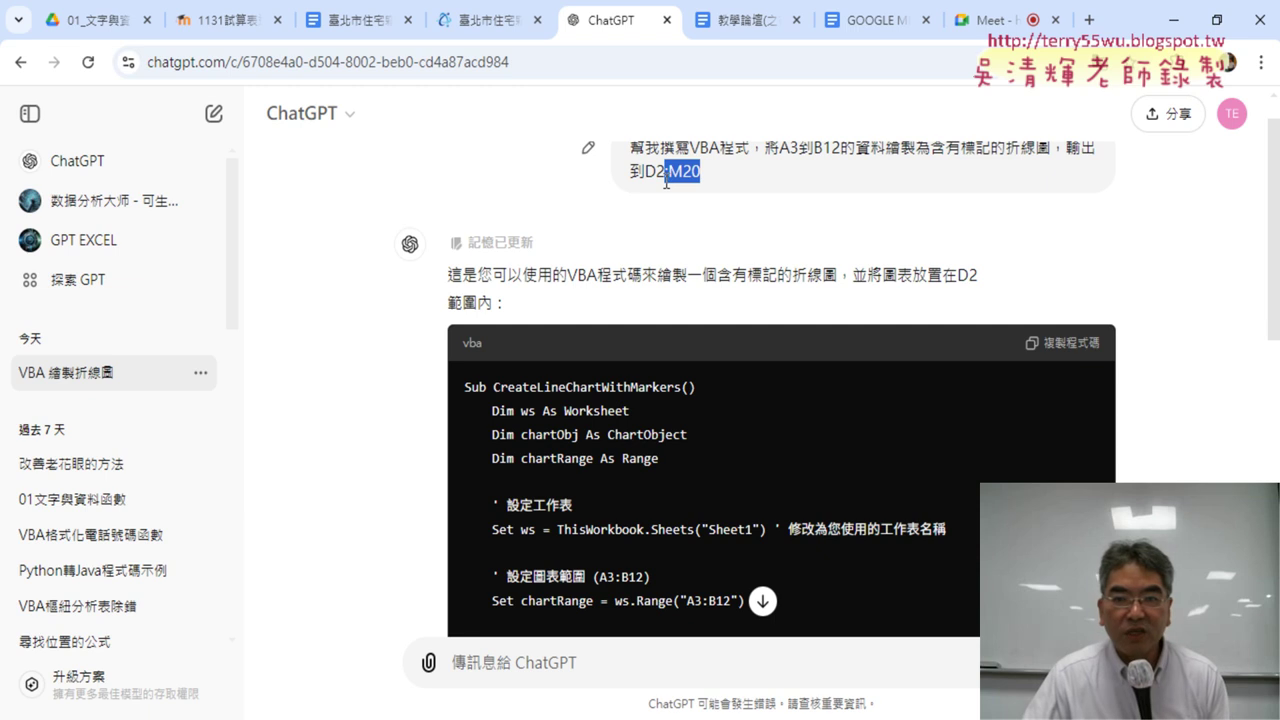
left_click_drag(506, 303, 446, 276)
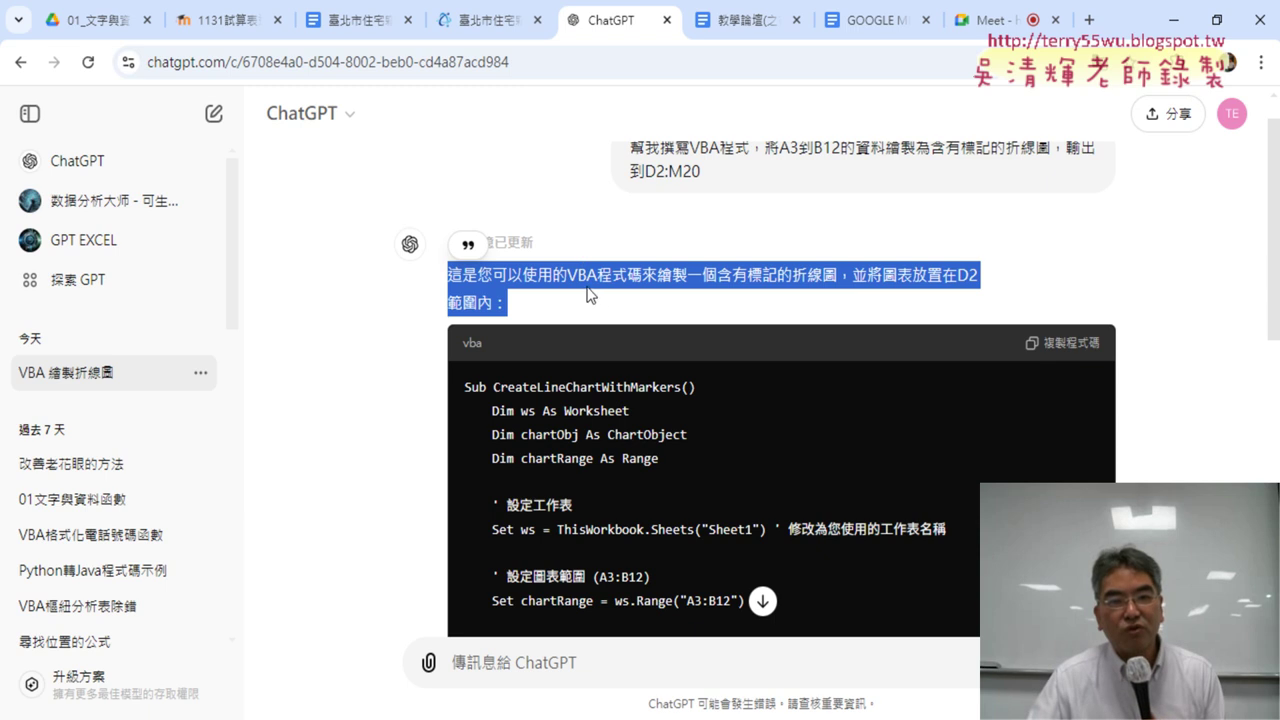
left_click_drag(724, 171, 665, 171)
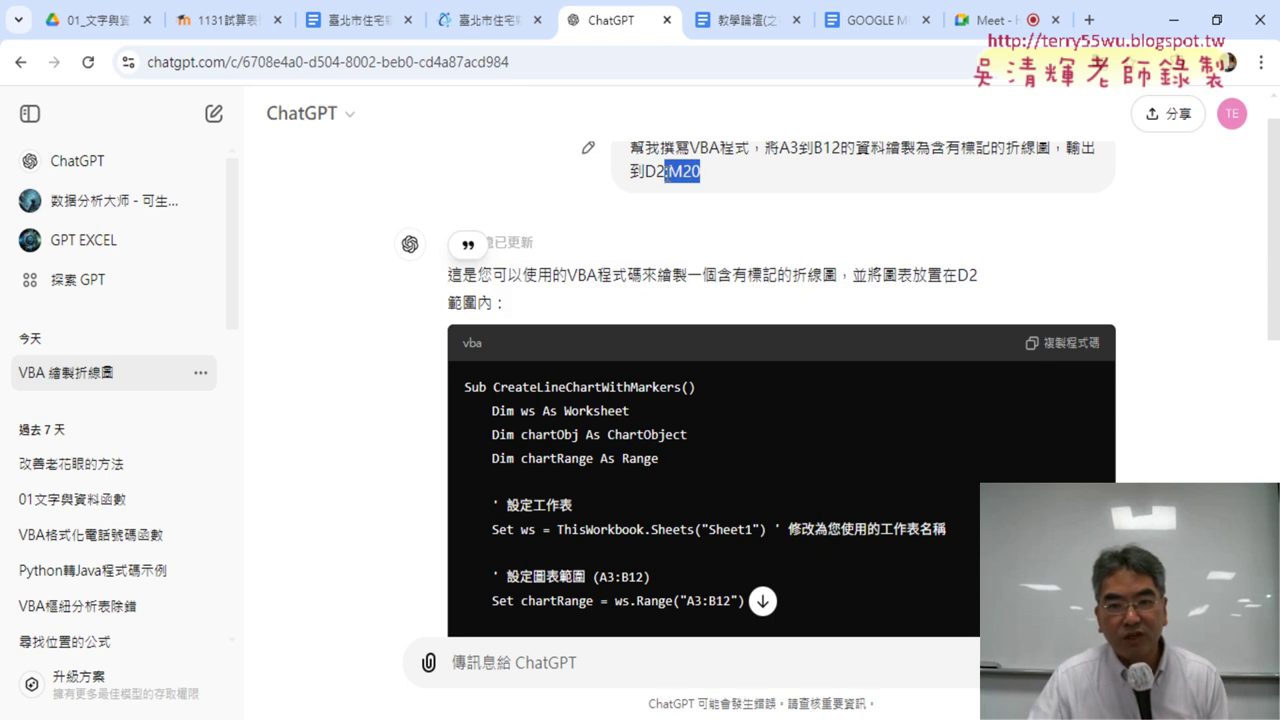
left_click(667, 172)
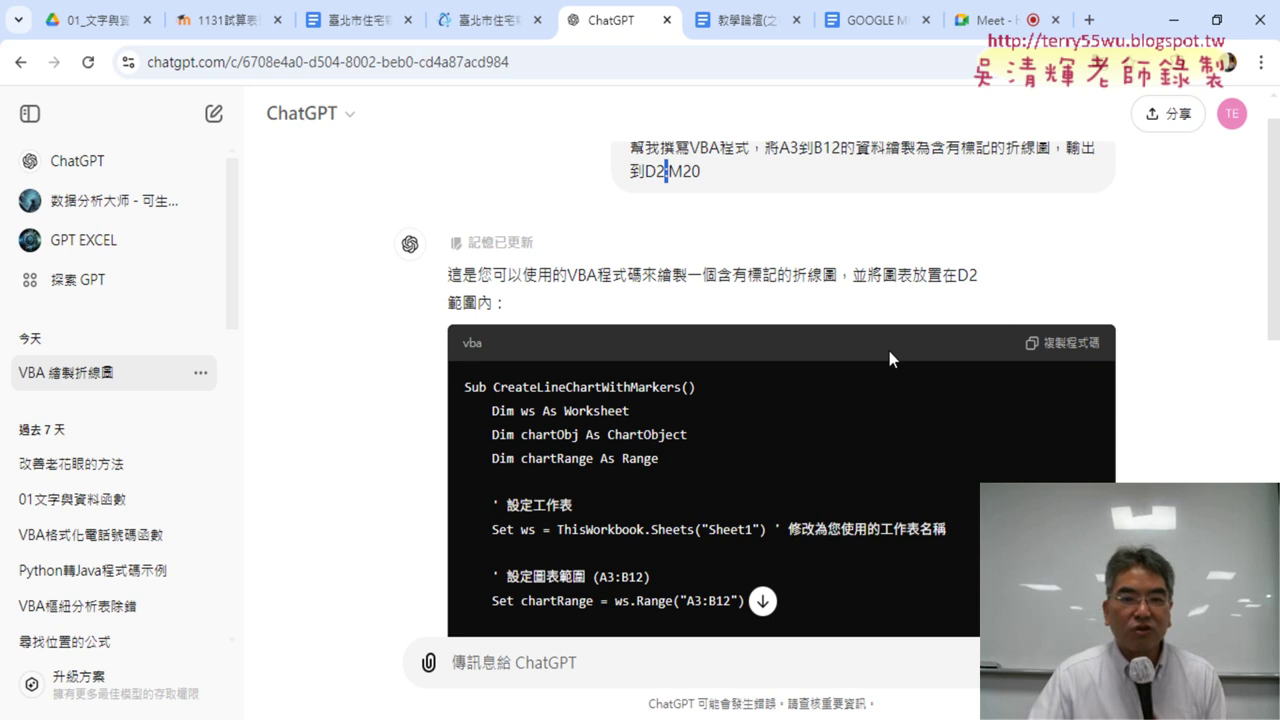
- Copy the generated CreateLineChartWithMarkers VBA code and minimize Chrome to reveal the VBA editor
scroll(887, 352, "down", 2)
scroll(889, 359, "down", 2)
scroll(889, 359, "down", 1)
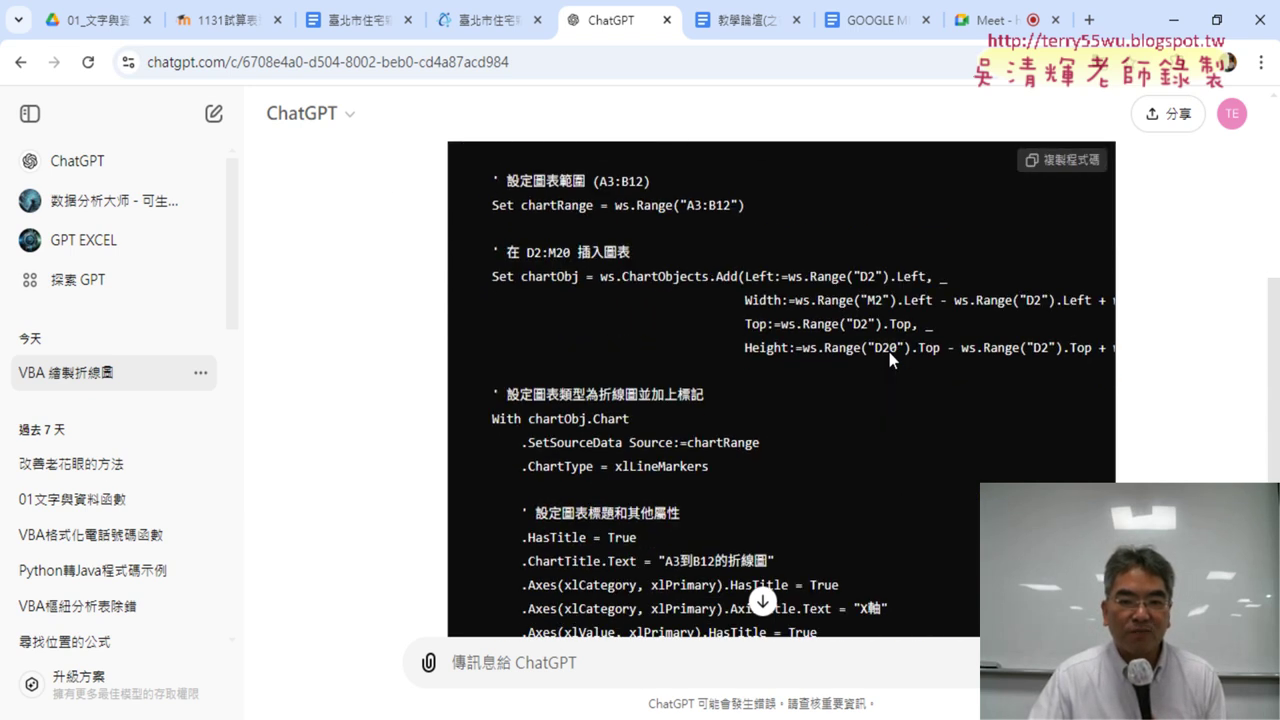
scroll(889, 359, "down", 1)
scroll(890, 353, "up", 1)
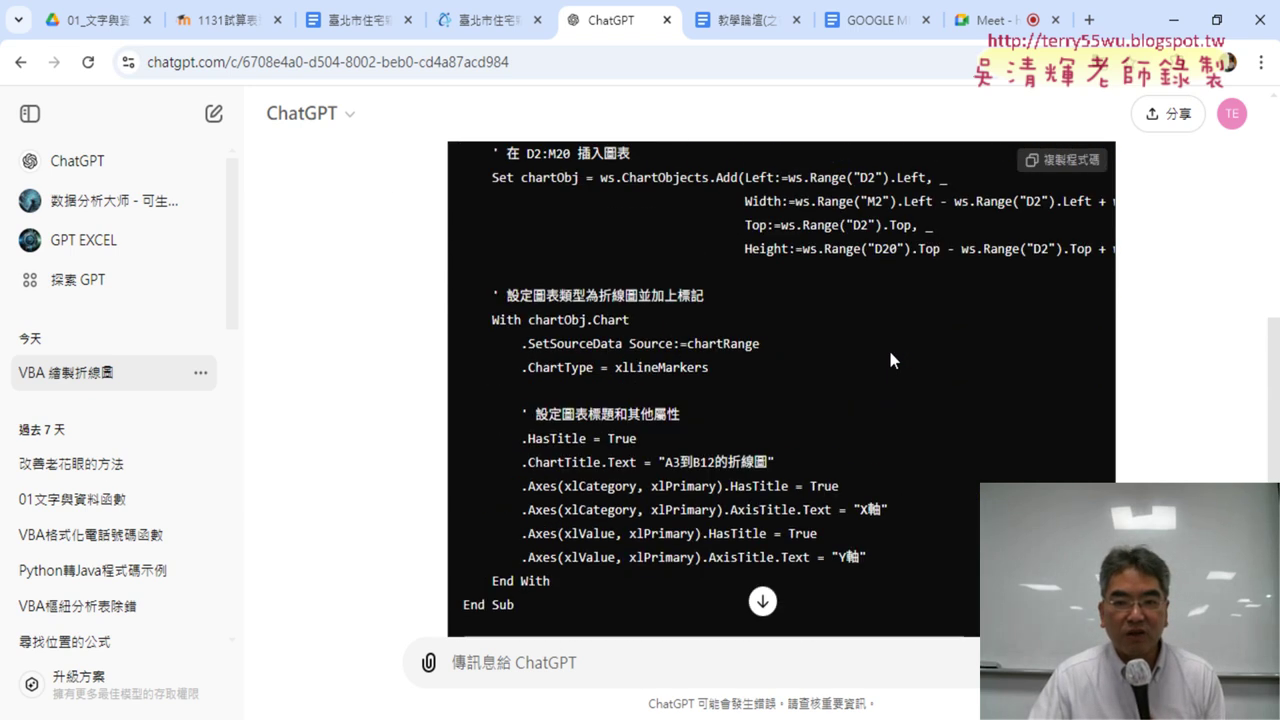
left_click(1078, 161)
scroll(1082, 163, "up", 1)
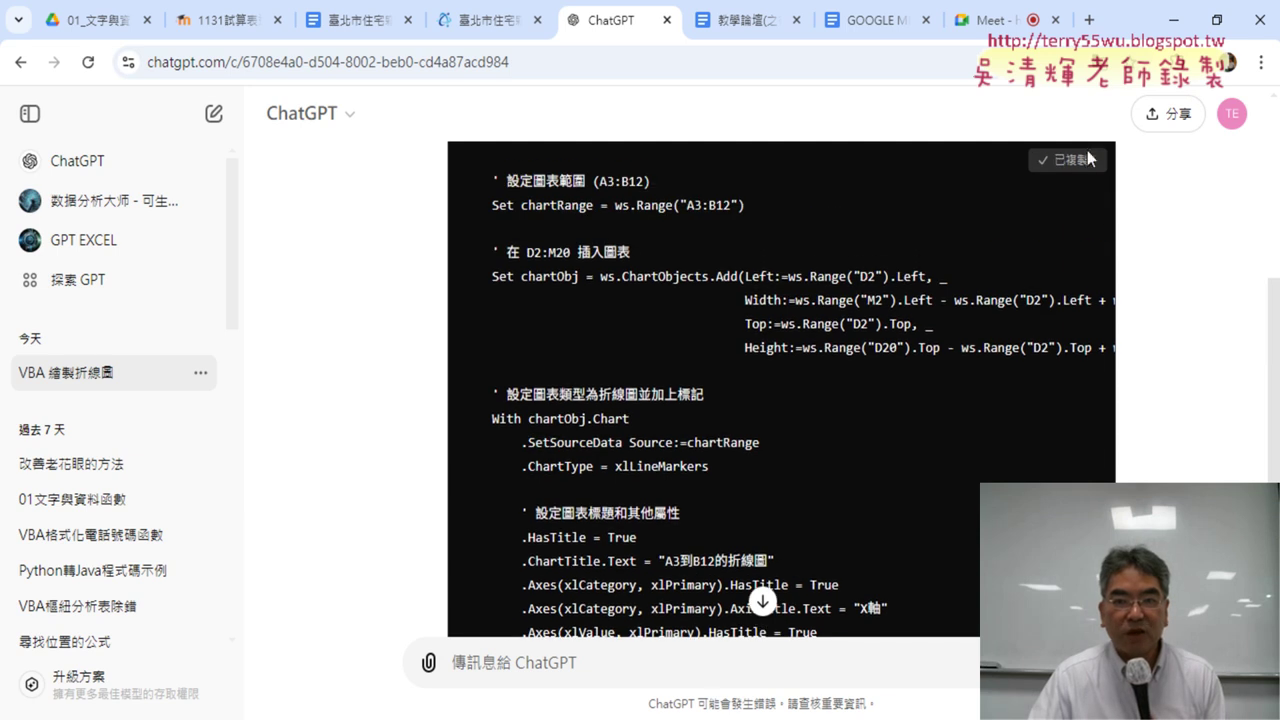
left_click(1172, 25)
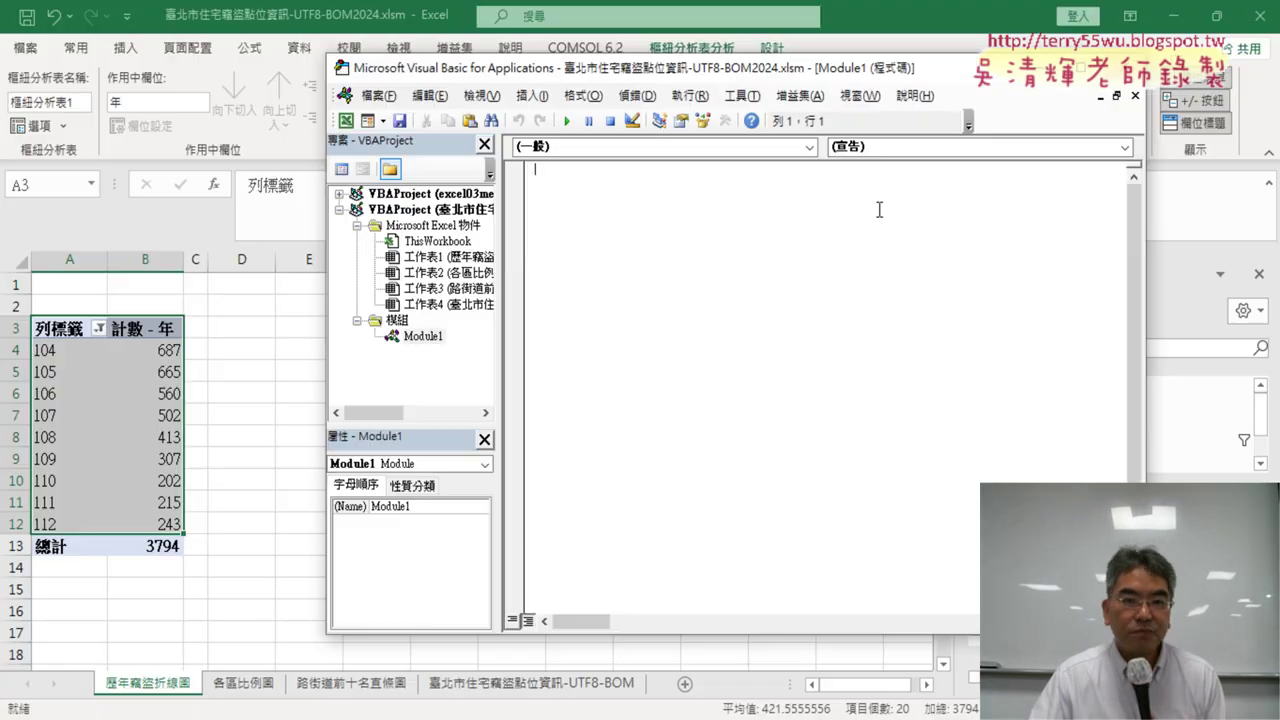
- Paste the CreateLineChartWithMarkers macro into the empty Module1
right_click(604, 227)
left_click(653, 284)
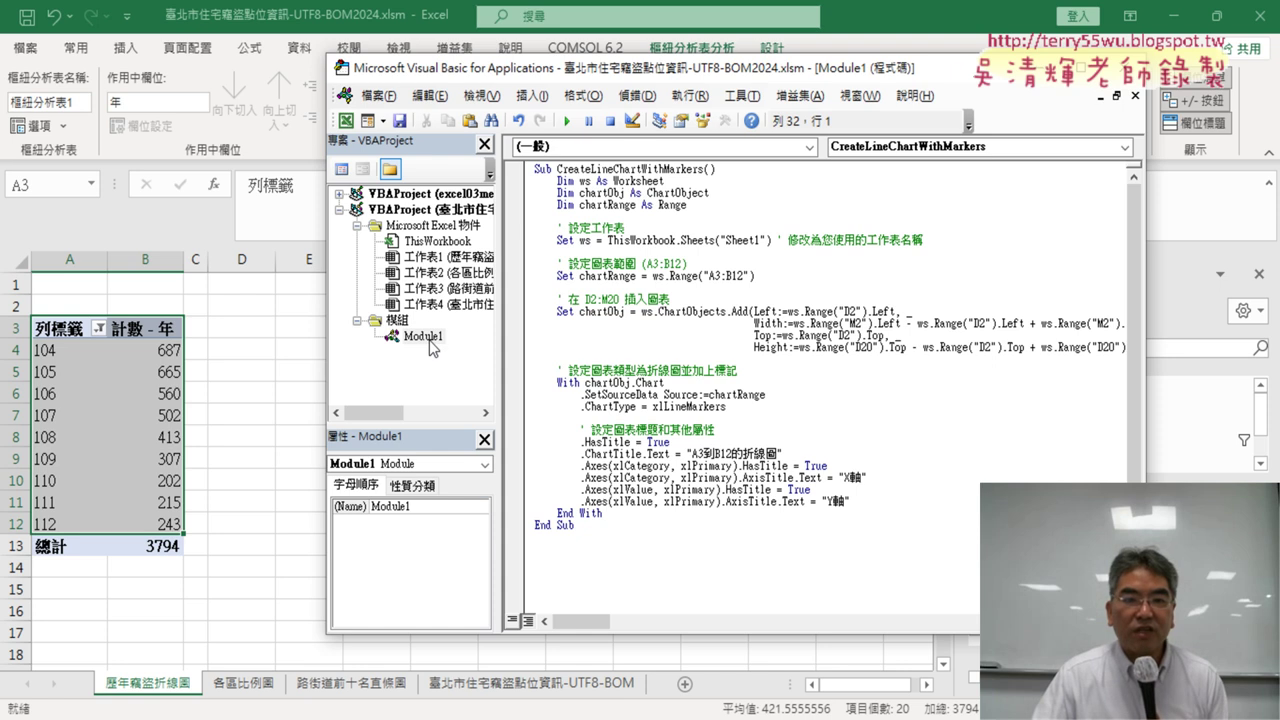
left_click(424, 336)
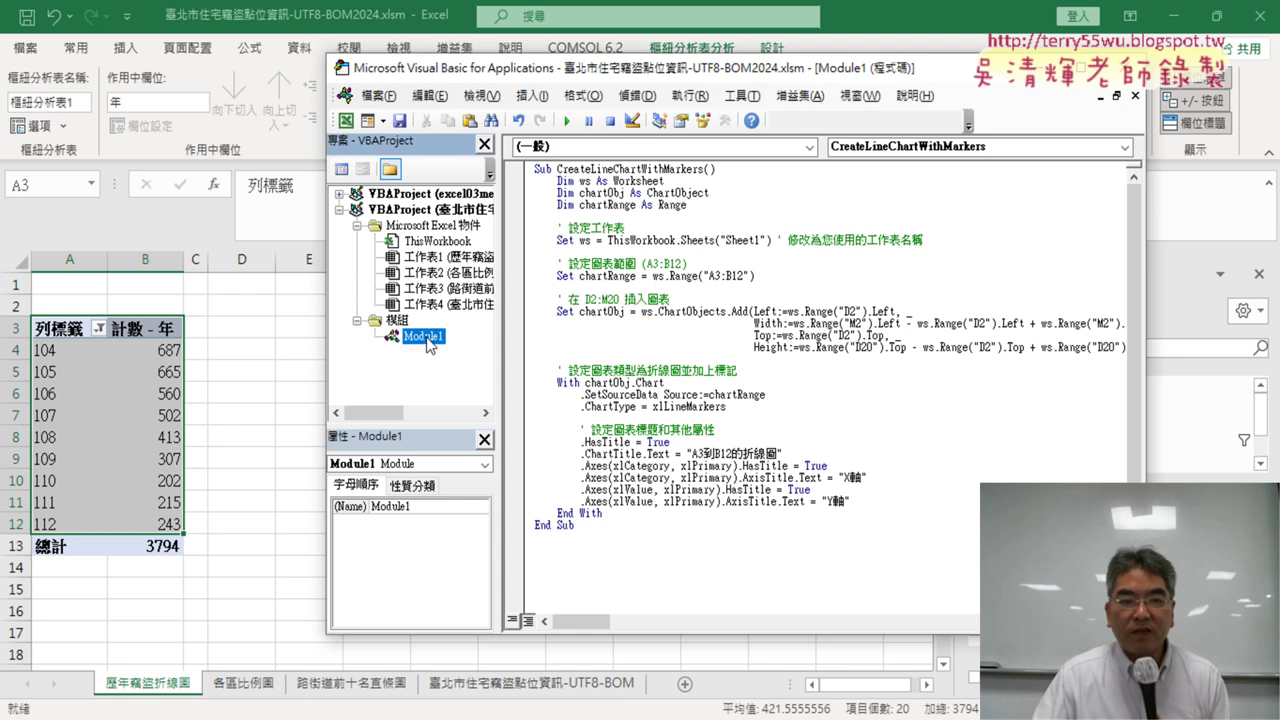
left_click_drag(628, 78, 841, 78)
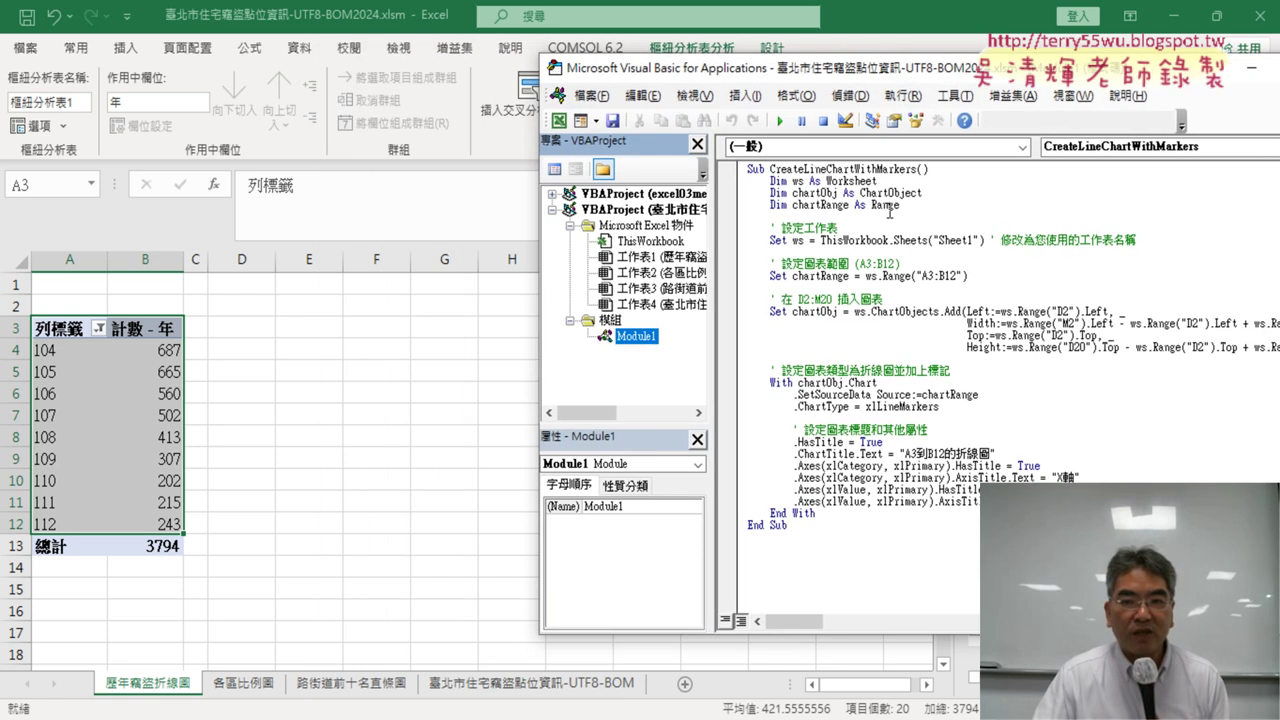
- Run the macro and debug runtime error 9, which stops at Sheets("Sheet1")
left_click(888, 216)
left_click(782, 122)
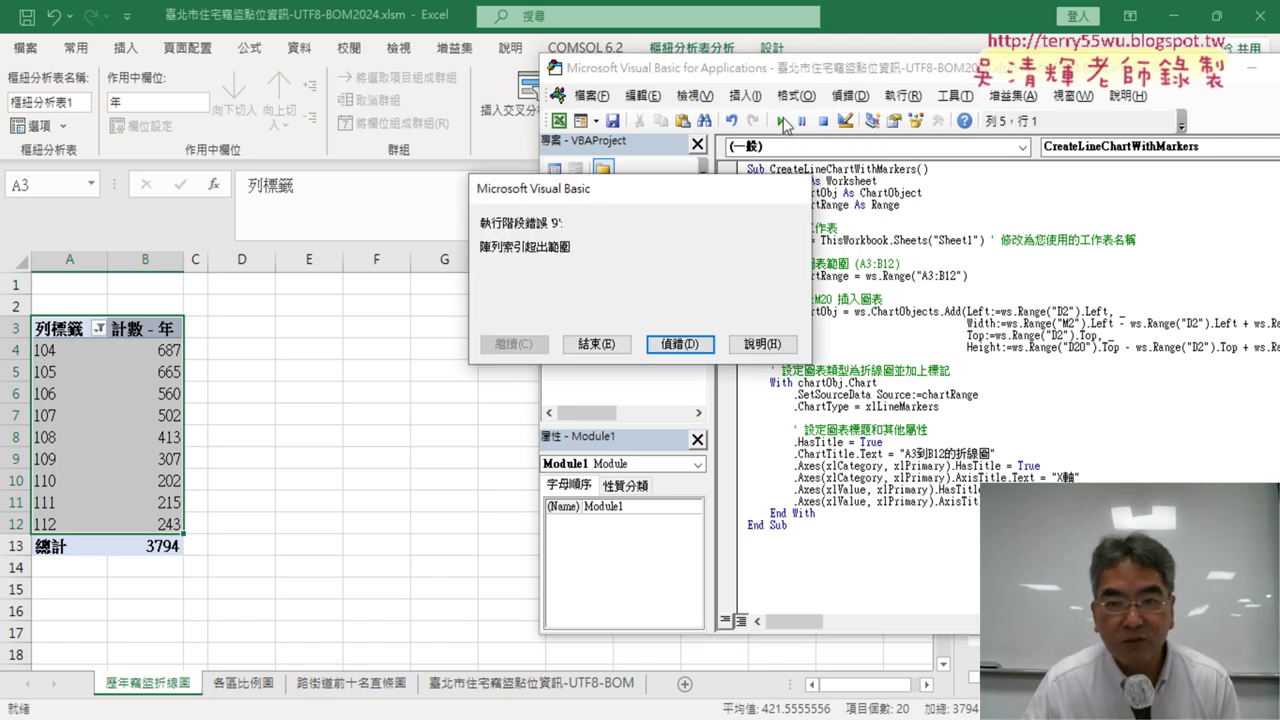
left_click(676, 343)
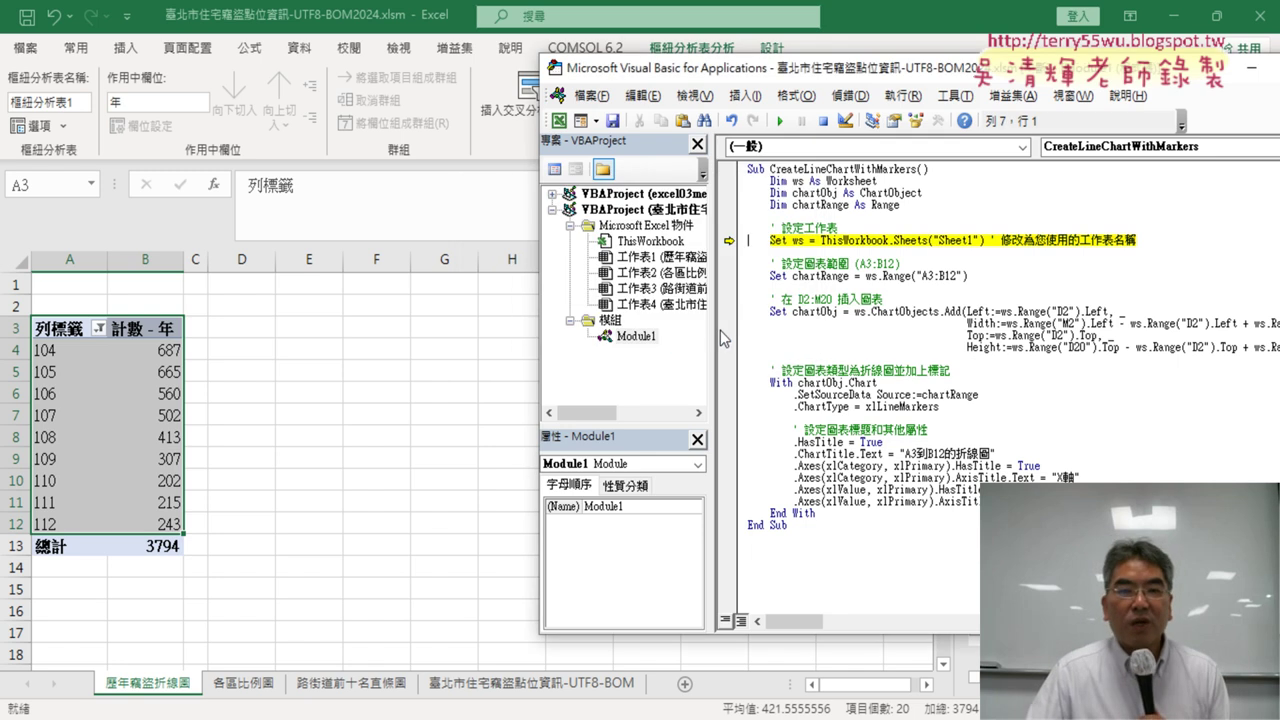
left_click_drag(711, 328, 661, 328)
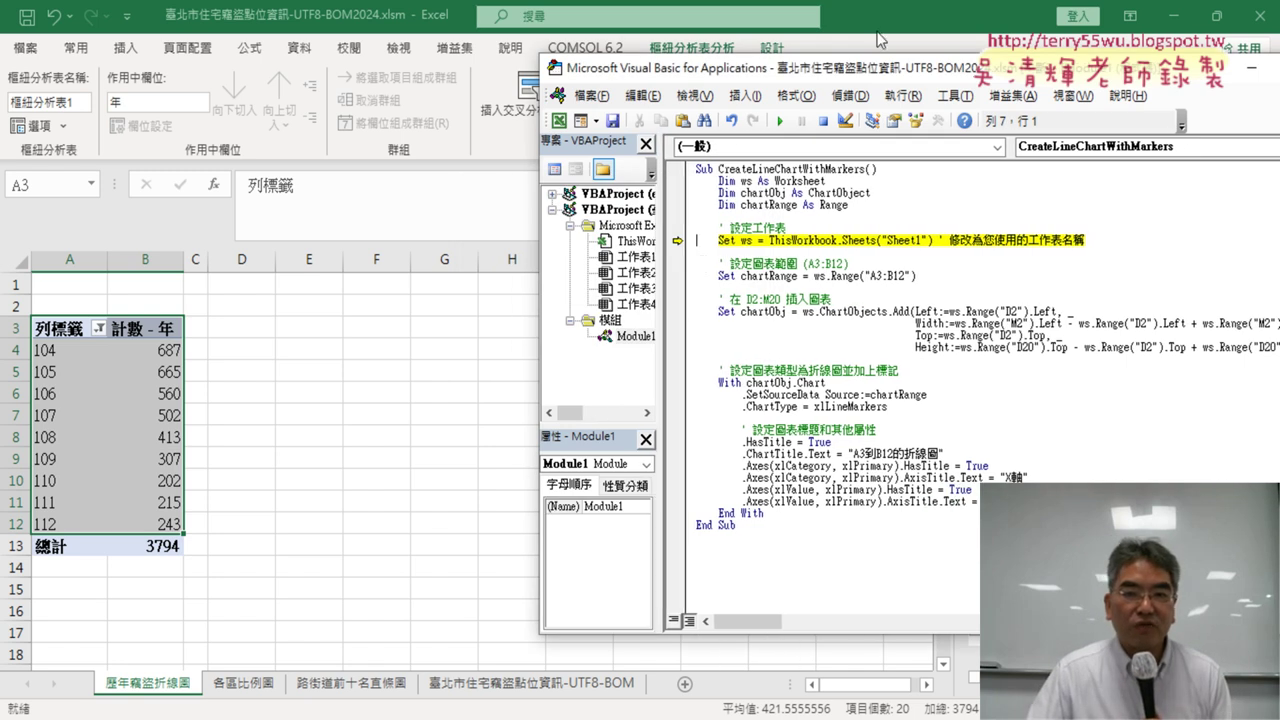
left_click_drag(870, 73, 534, 86)
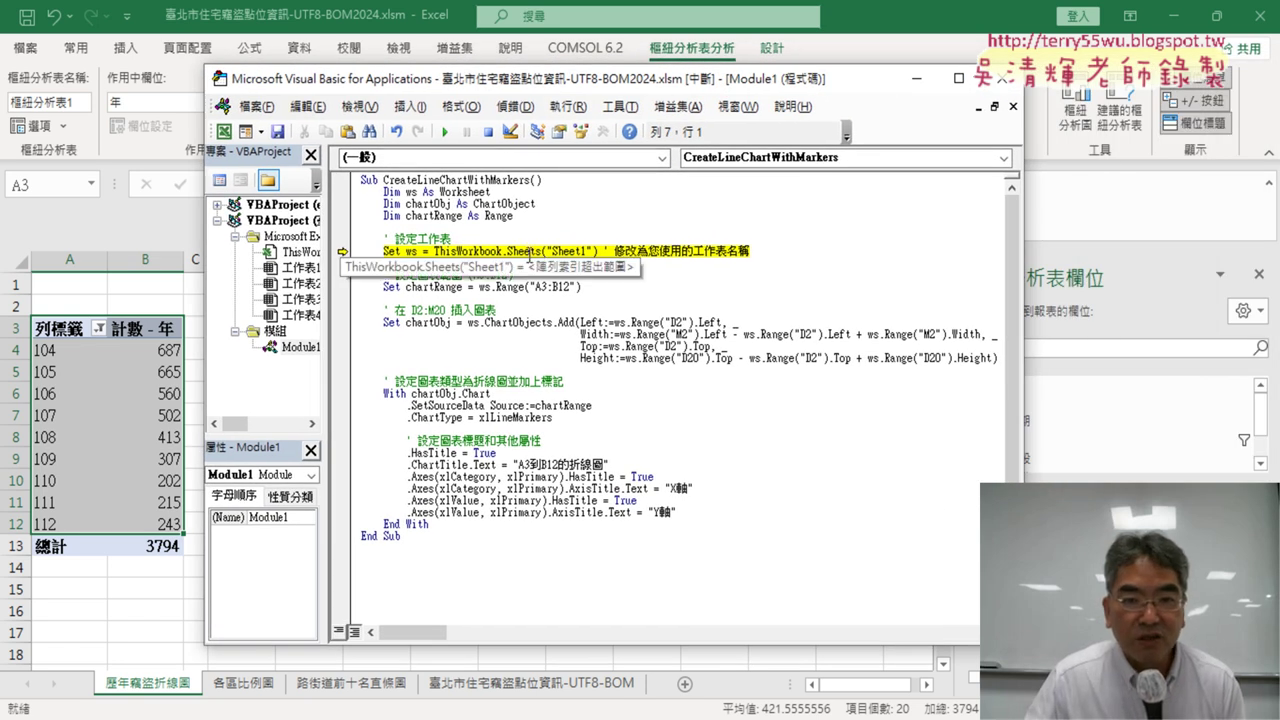
- Check the sheet tab name, then change Sheets("Sheet1") in the code to Sheets("歷年竊盜折線圖")
left_click(530, 251)
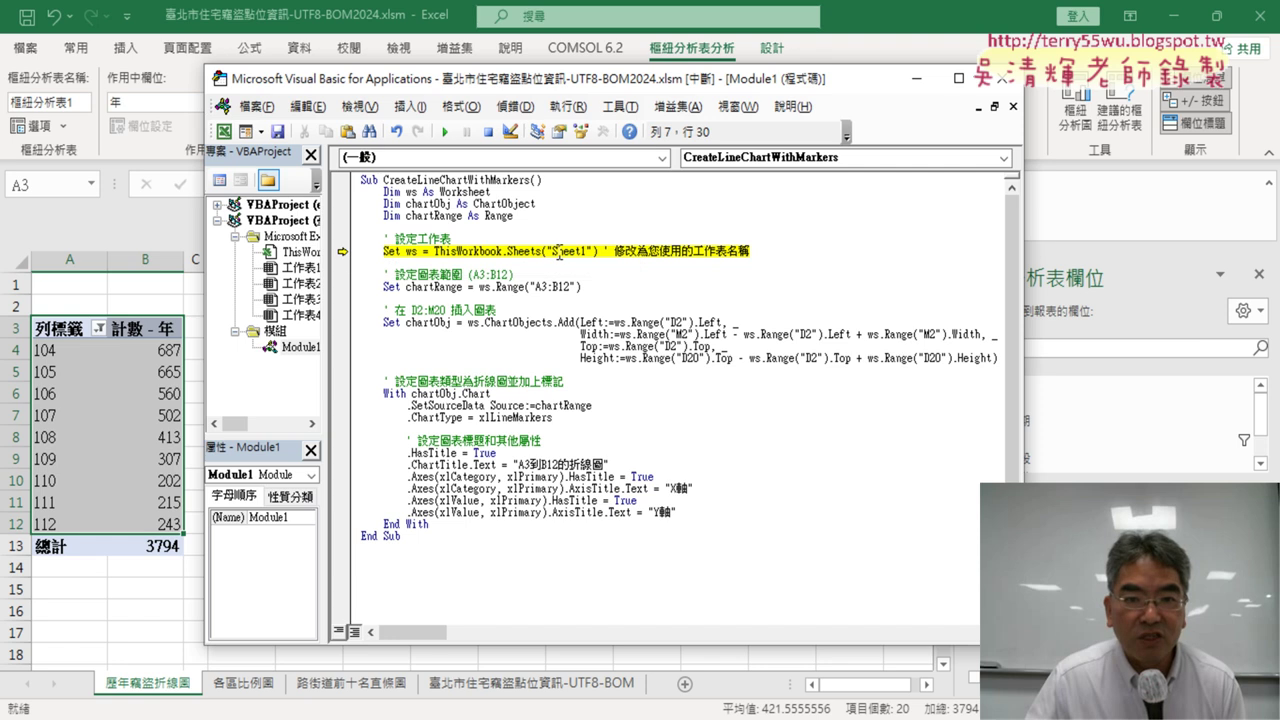
left_click_drag(554, 253, 585, 252)
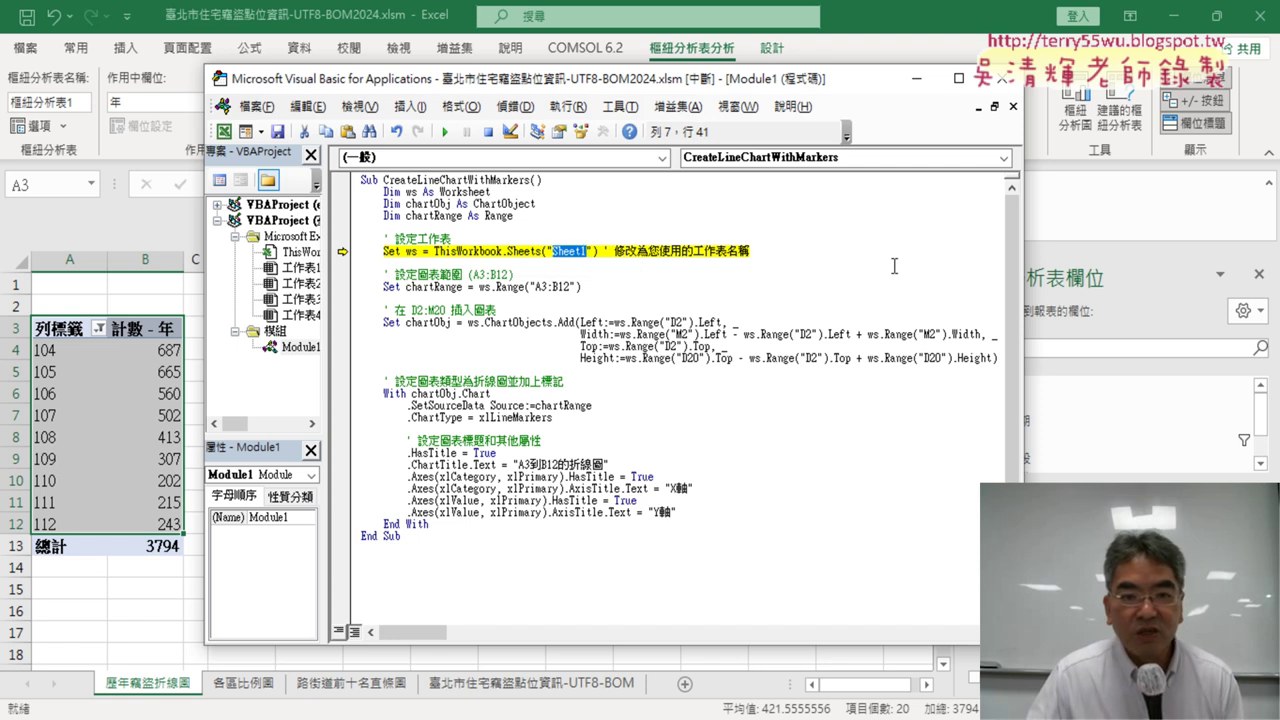
left_click(147, 688)
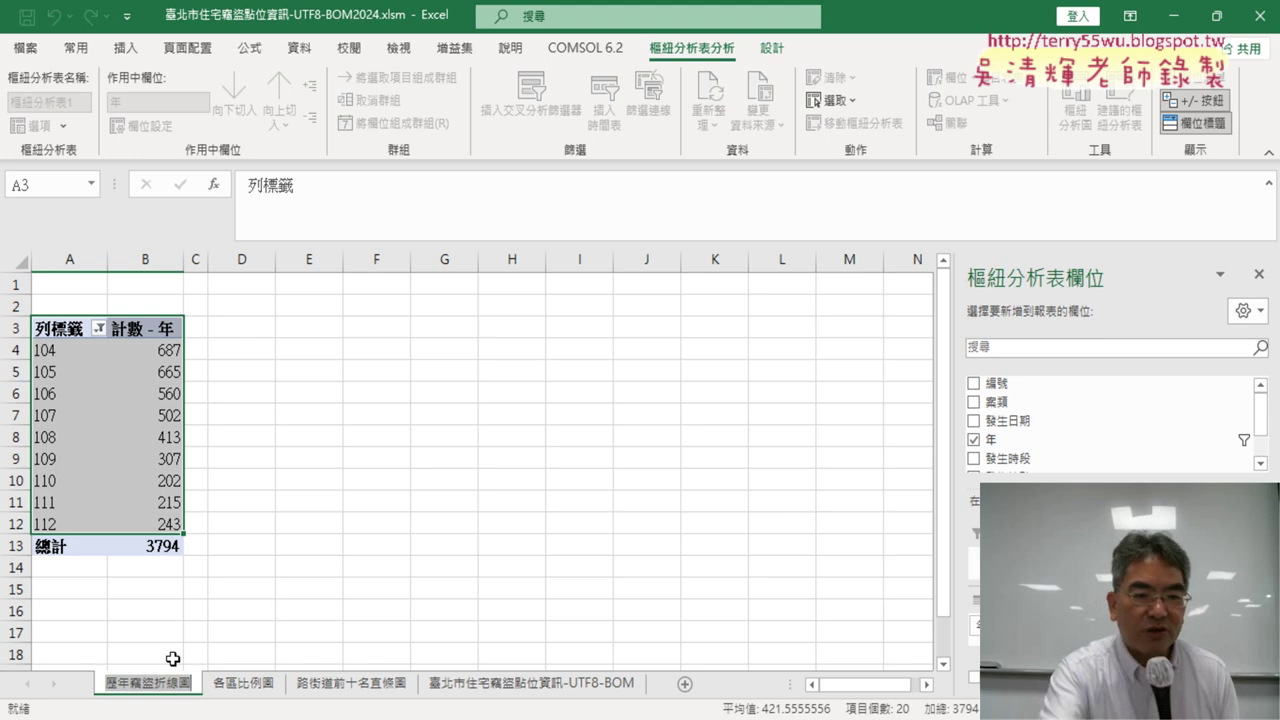
left_click(247, 554)
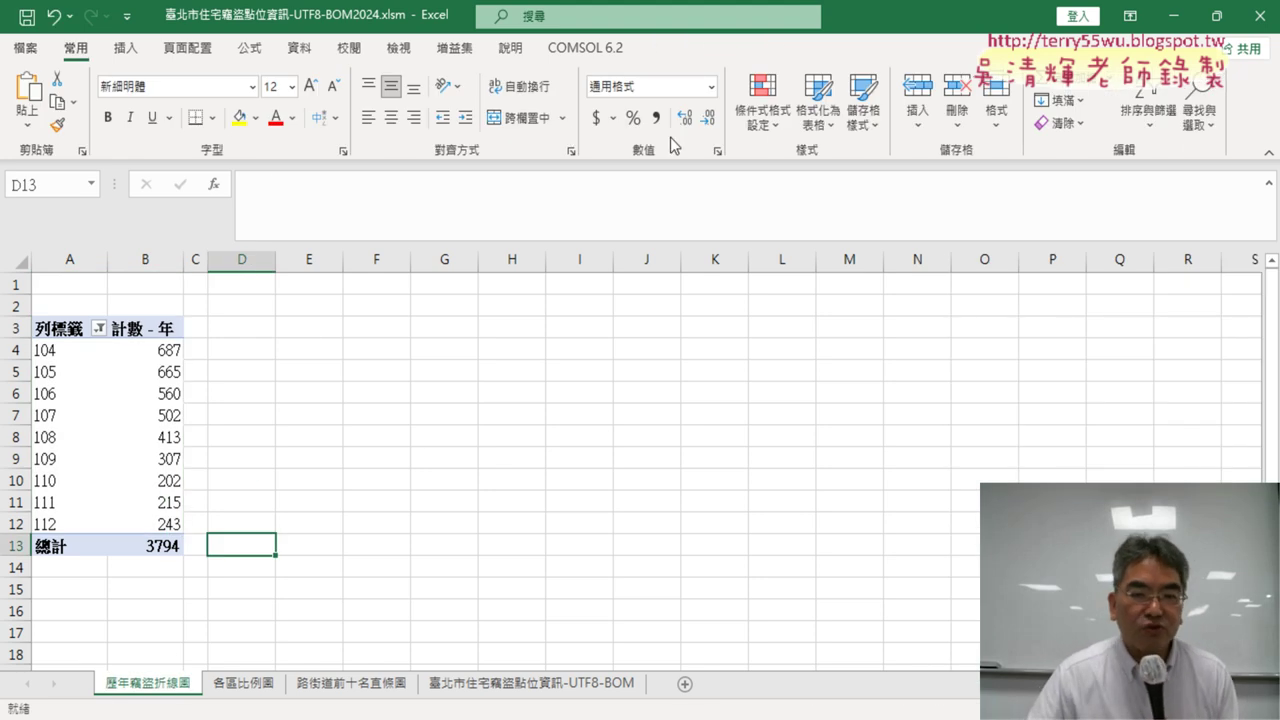
left_click(714, 672)
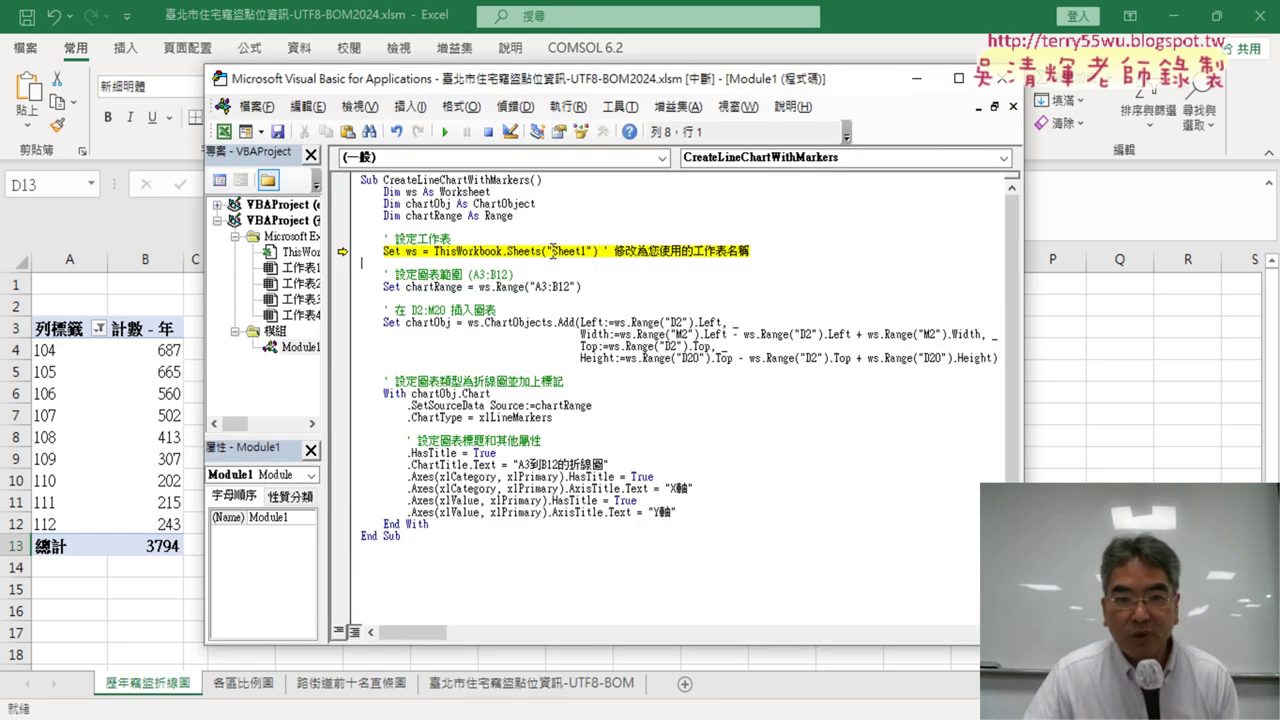
left_click_drag(554, 251, 582, 250)
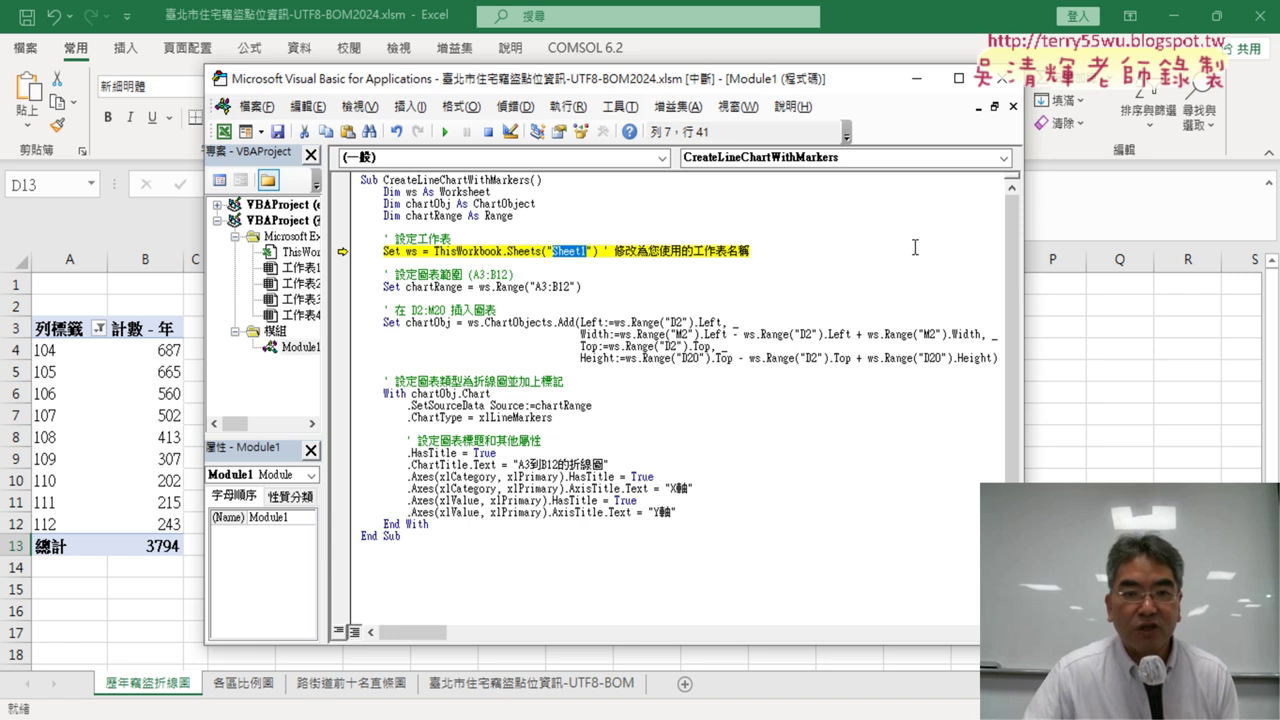
type("歷年竊盜折線圖")
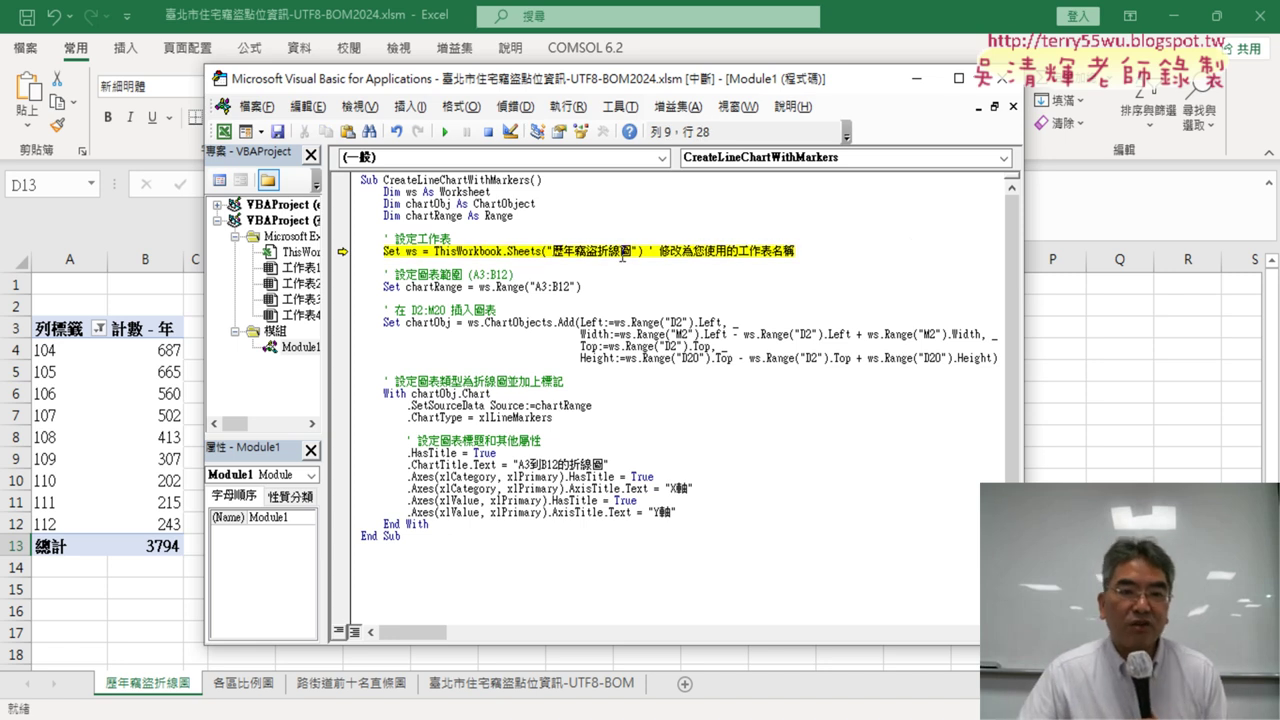
left_click_drag(645, 85, 1013, 77)
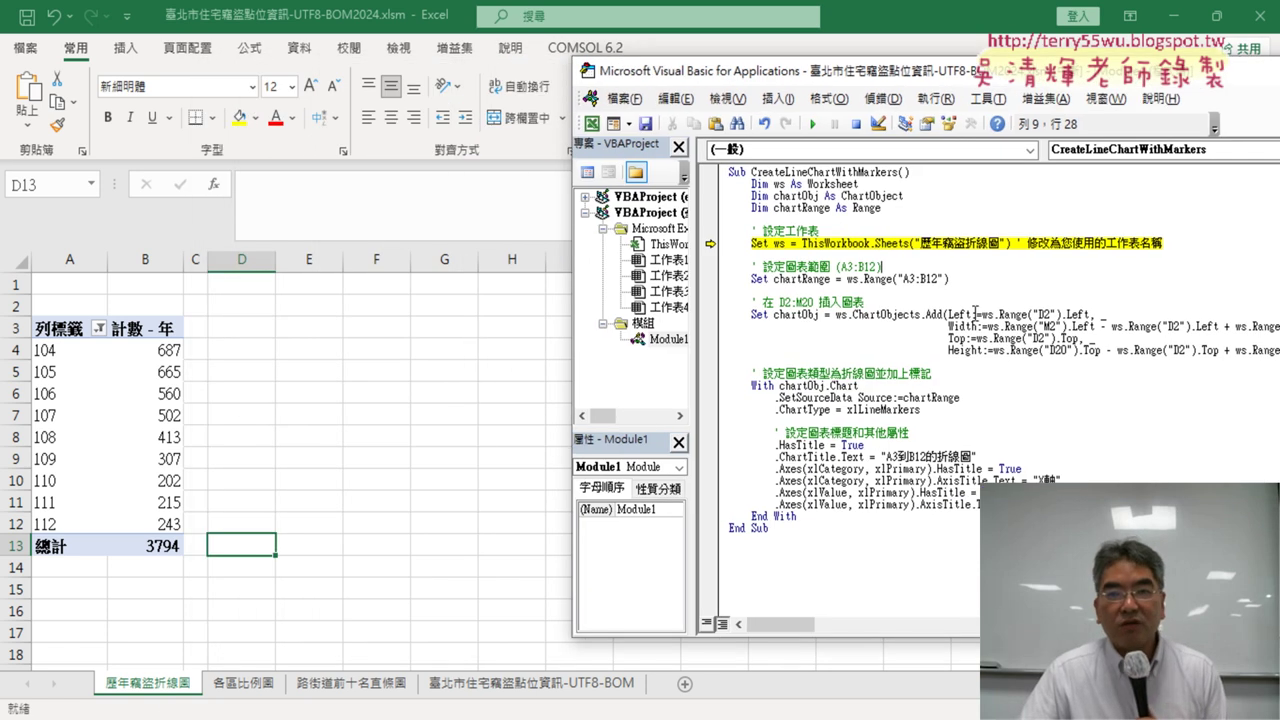
- Resume the macro so it draws the A3到B12的折線圖 line chart on the sheet
left_click(975, 315)
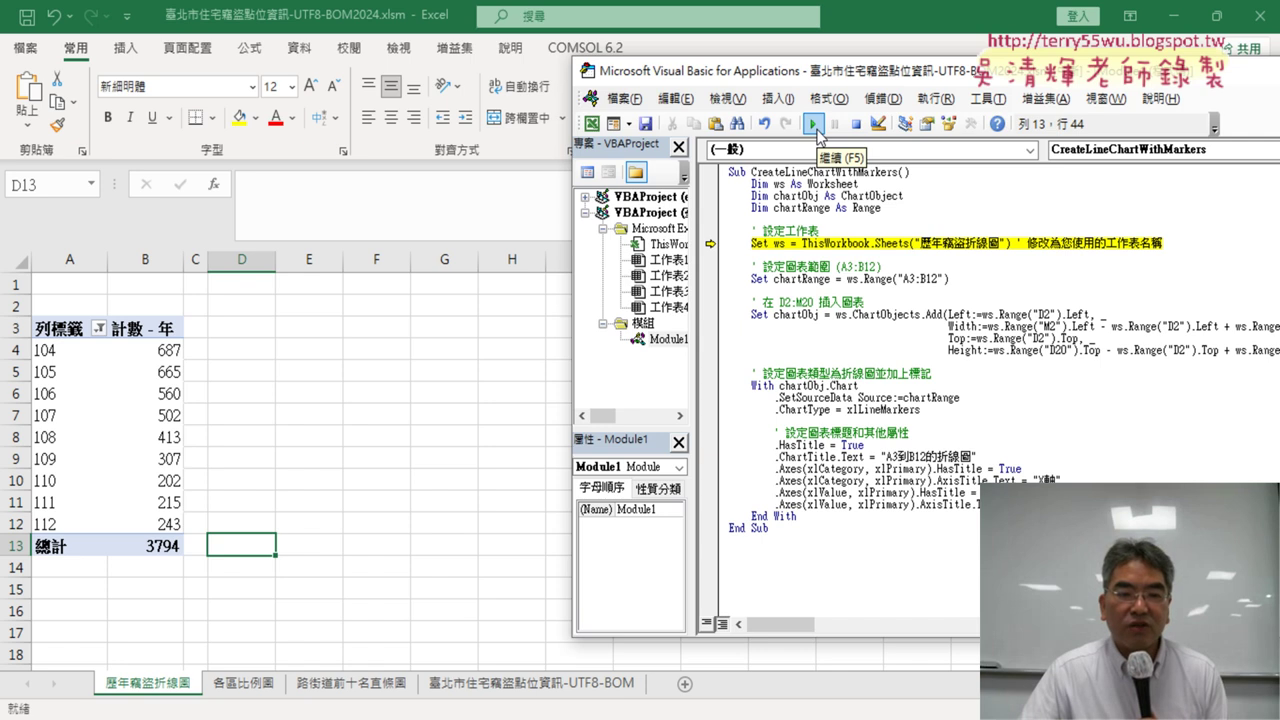
left_click(813, 124)
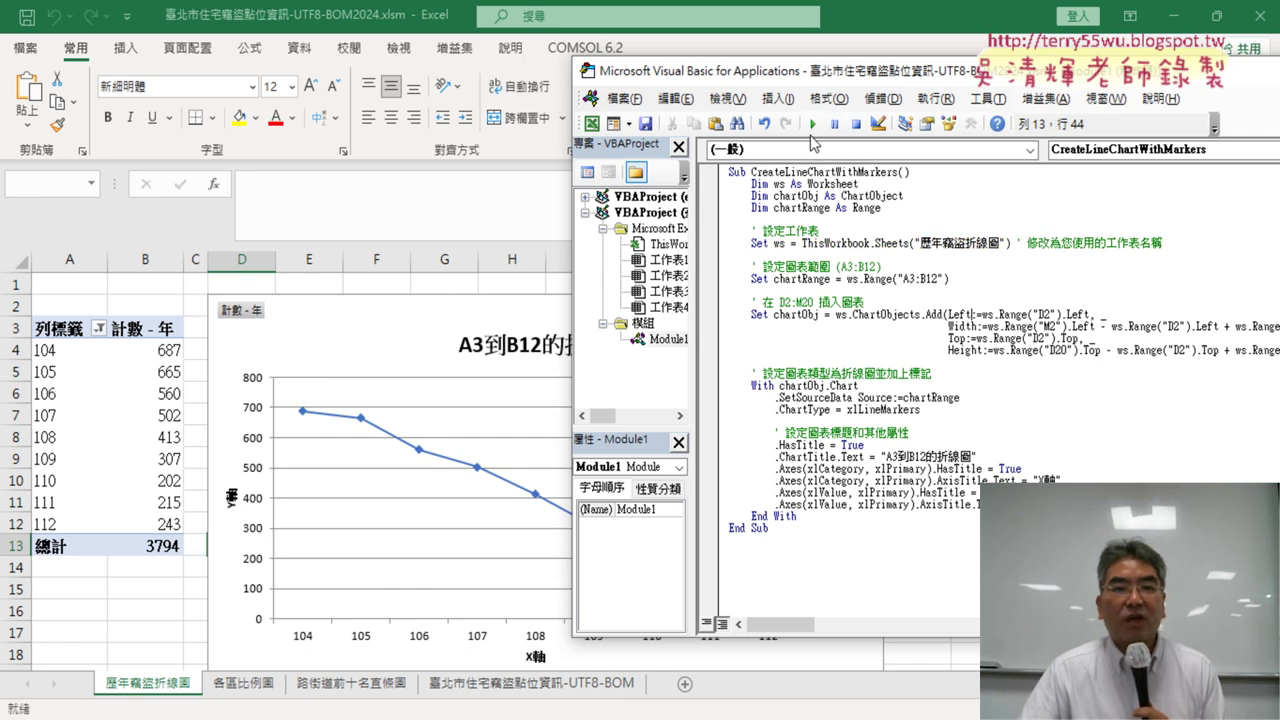
left_click(365, 284)
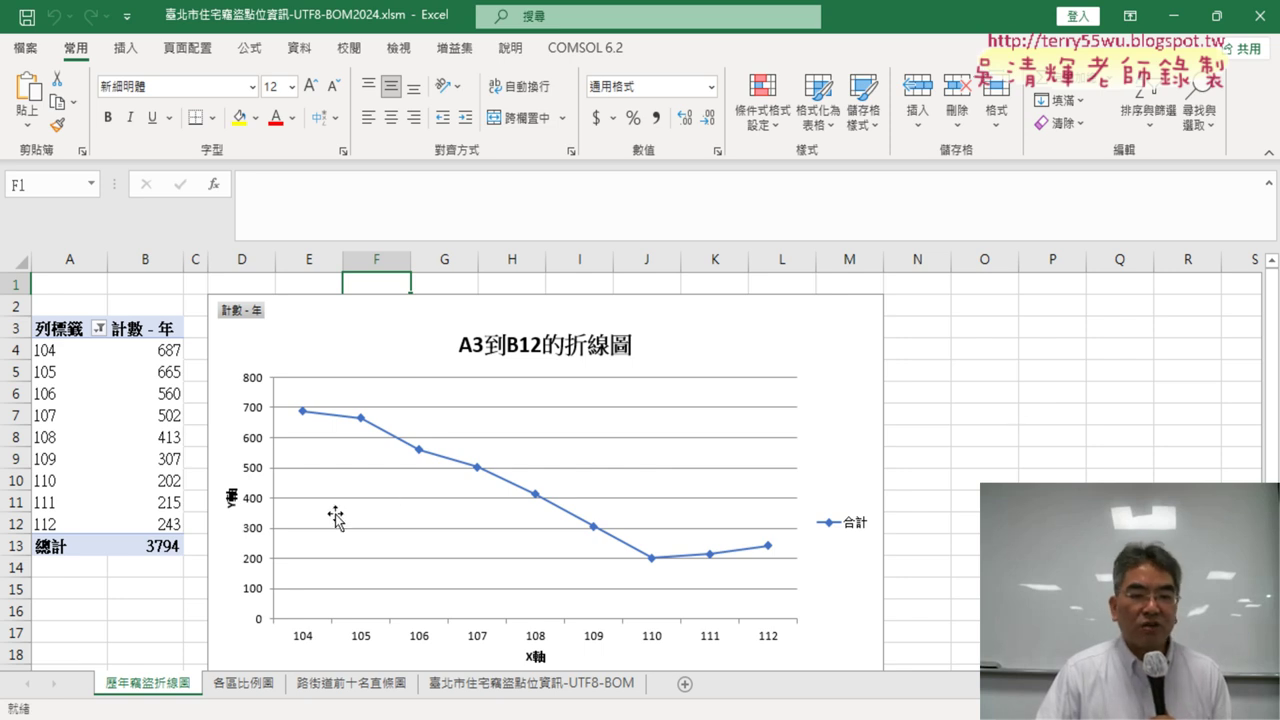
- Compare the ChatGPT code against the new chart in Excel, ending on the ChatGPT conversation
mouse_move(587, 712)
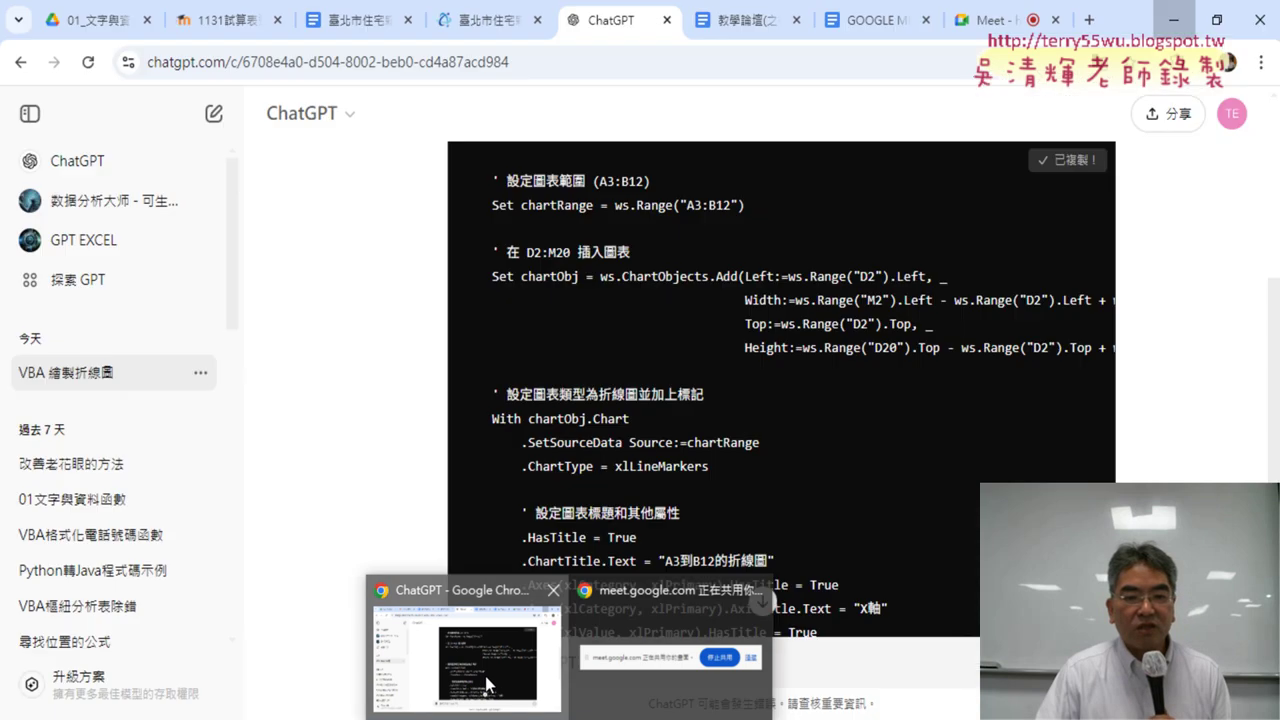
left_click(497, 688)
scroll(931, 323, "up", 5)
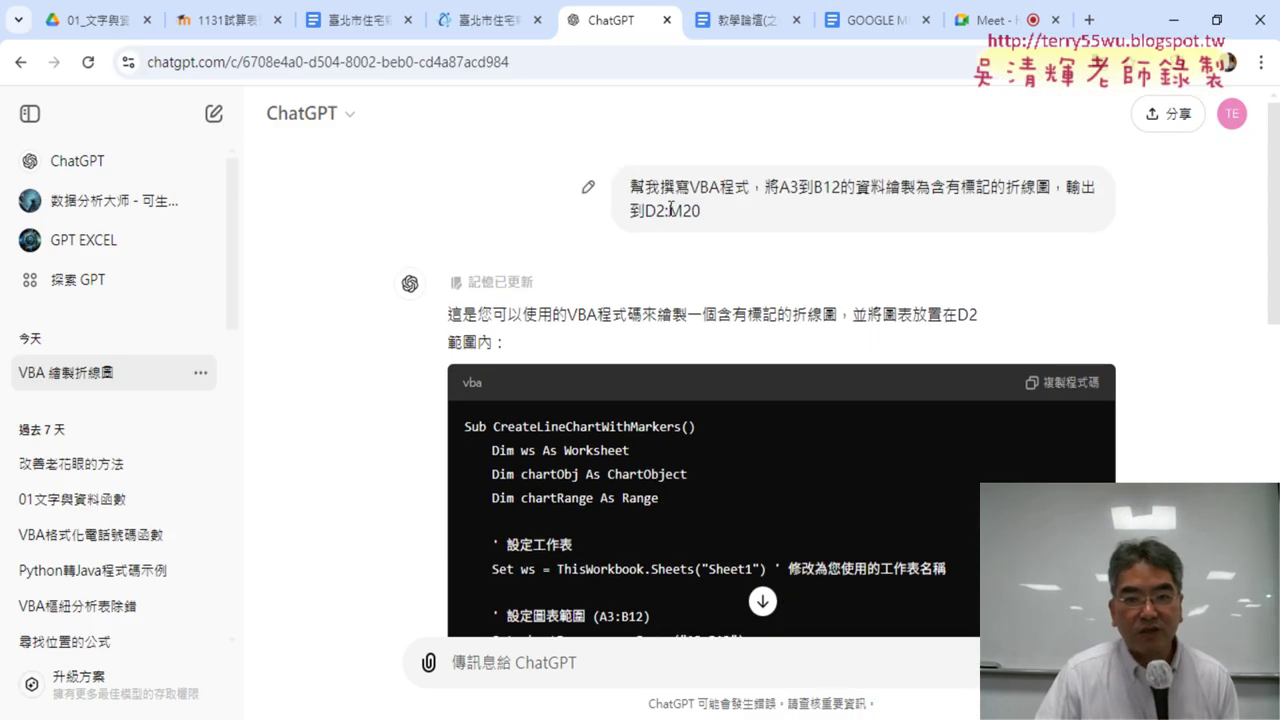
left_click(1173, 20)
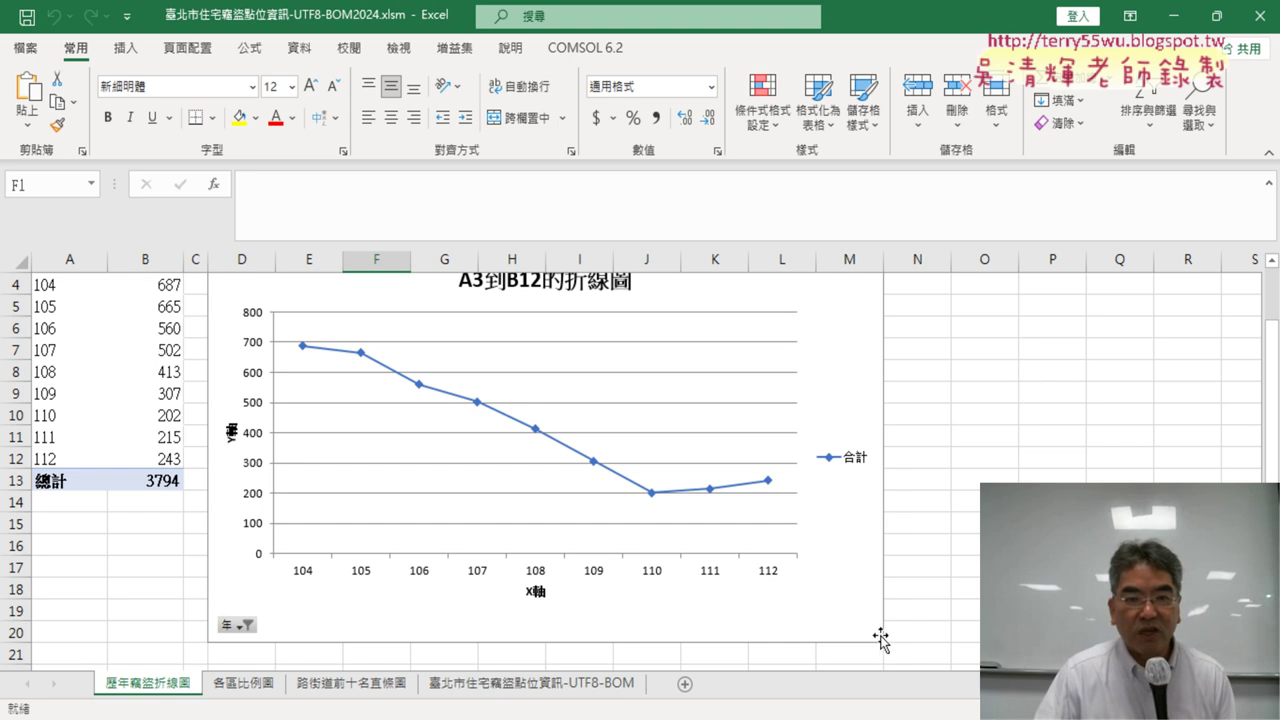
scroll(900, 407, "up", 1)
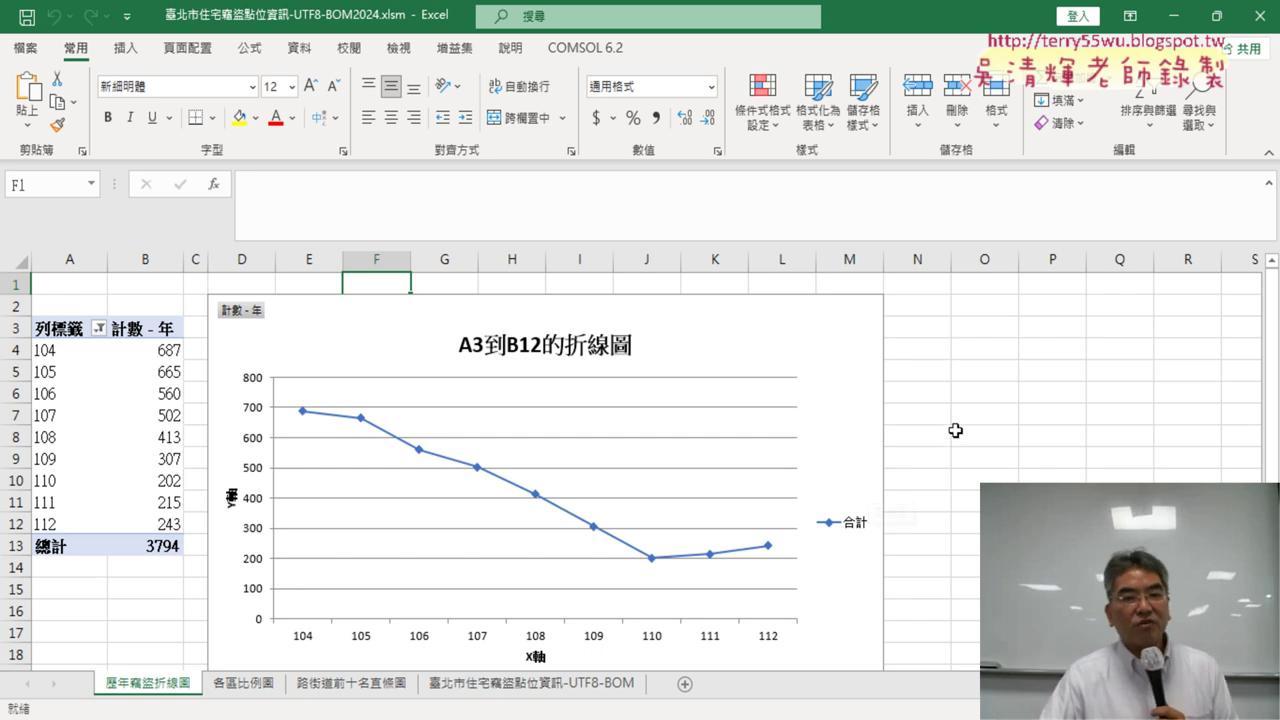
scroll(950, 431, "down", 1)
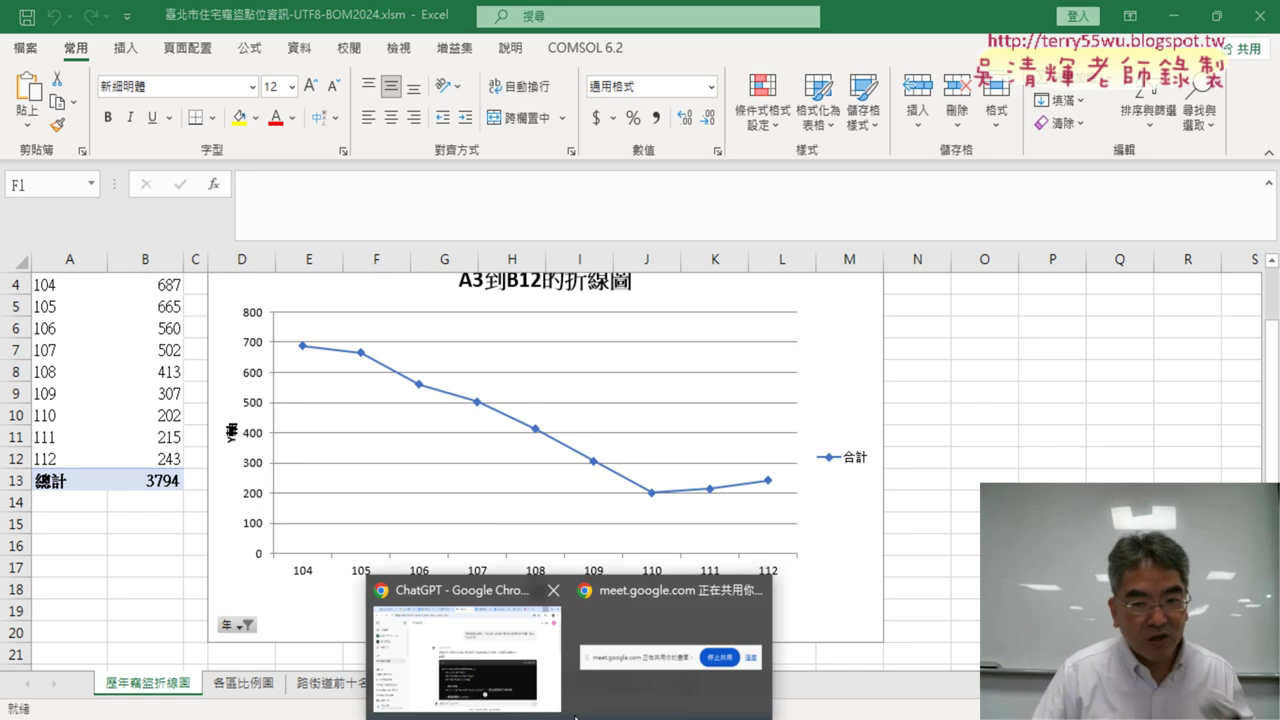
left_click(465, 640)
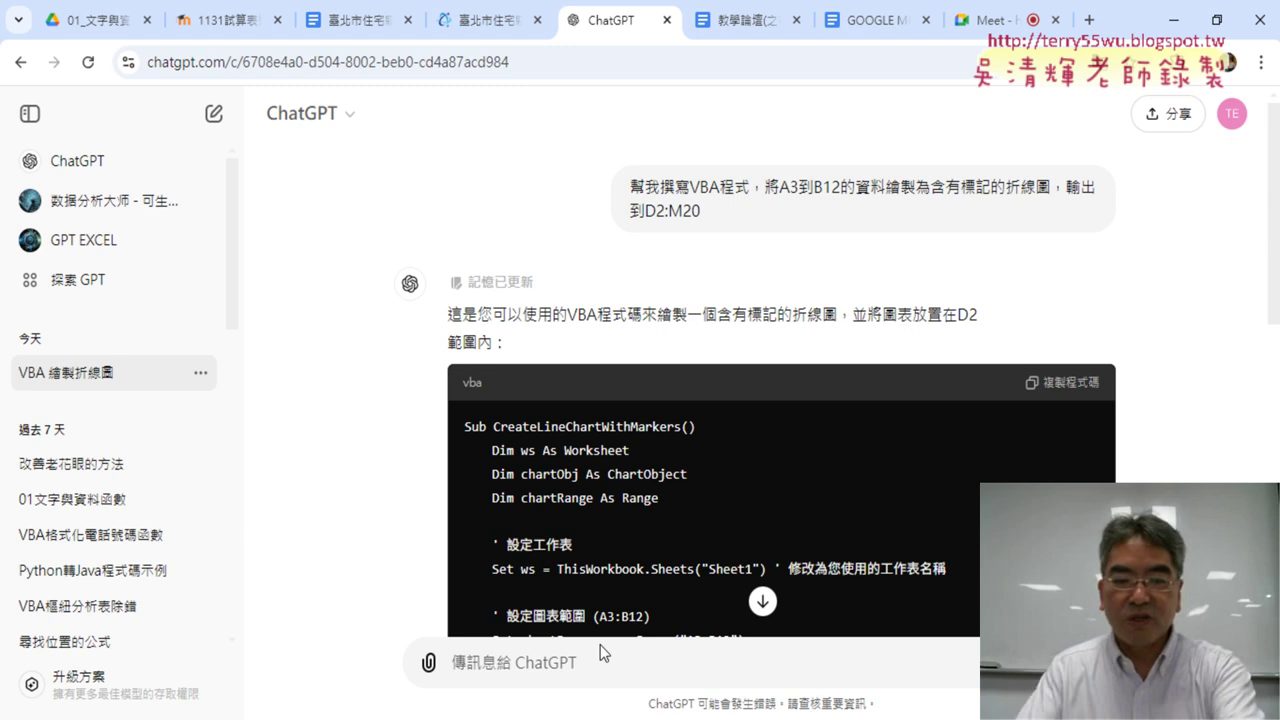
- Scroll ChatGPT's reply to the axis-title code and select the X軸 line, then return to the VBA editor
type("bx")
key("BackSpace")
key("BackSpace")
key("BackSpace")
type("x")
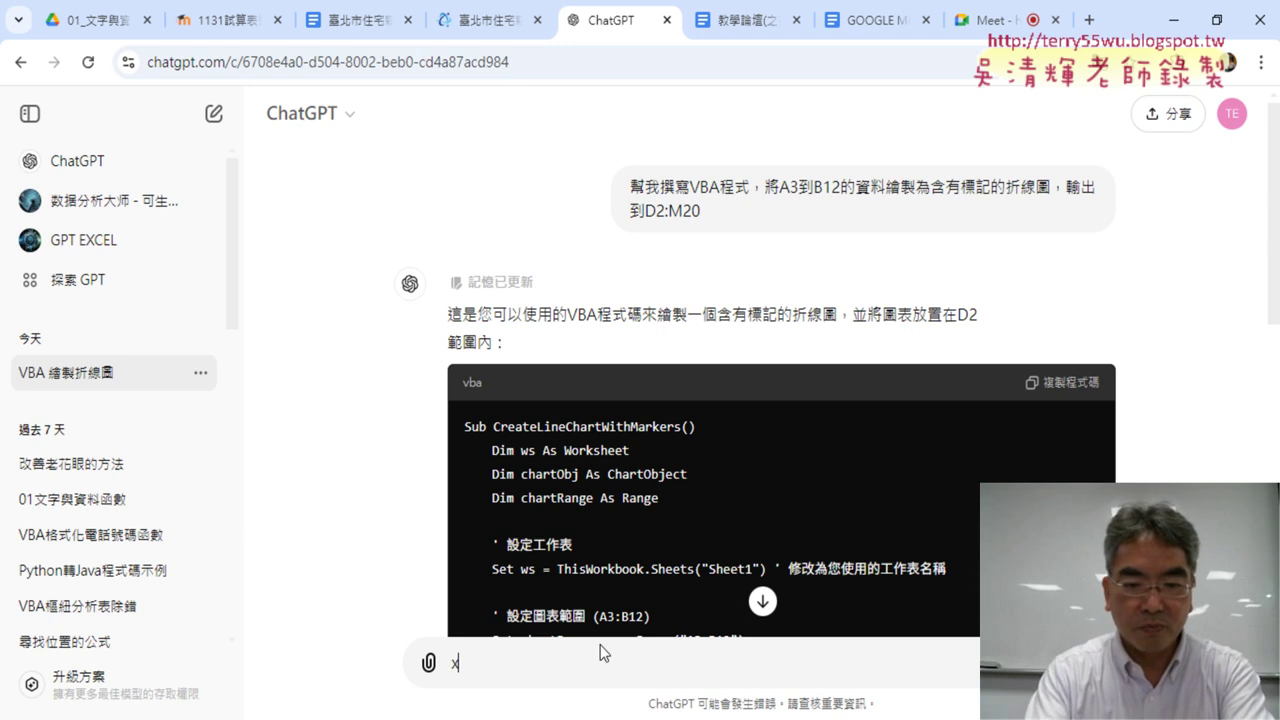
key("BackSpace")
key("BackSpace")
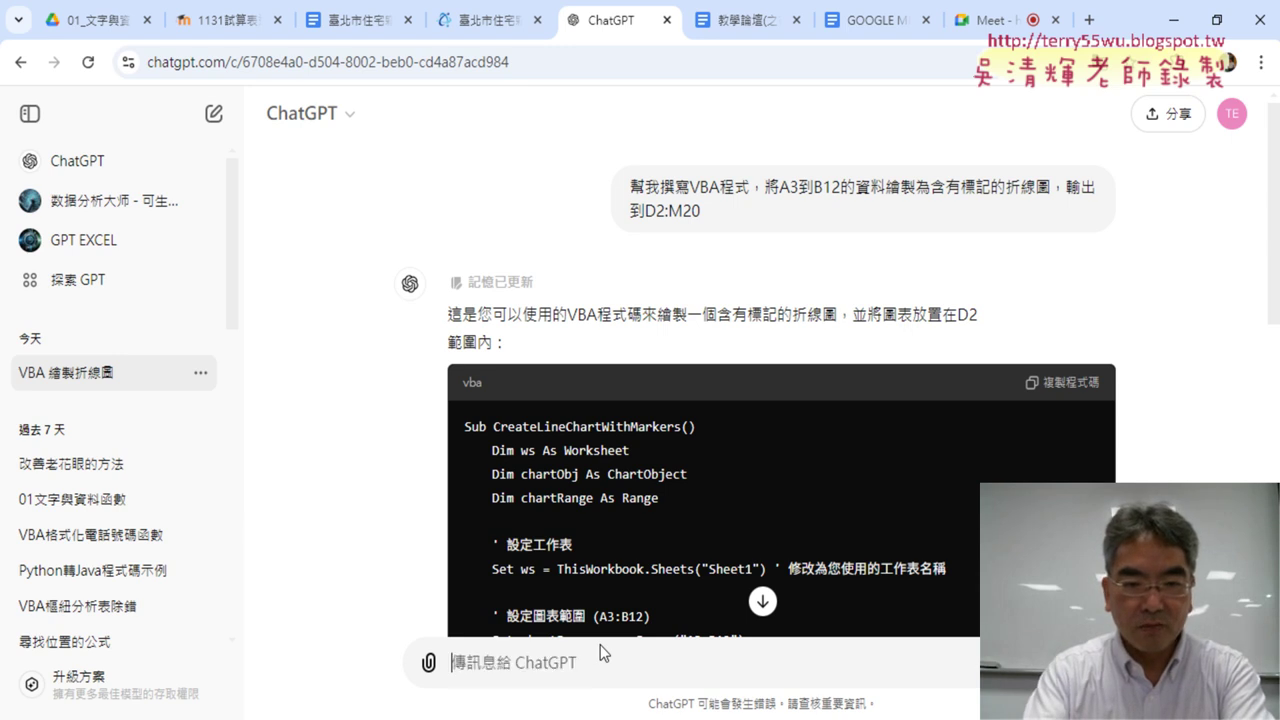
type("ㄅㄨ一")
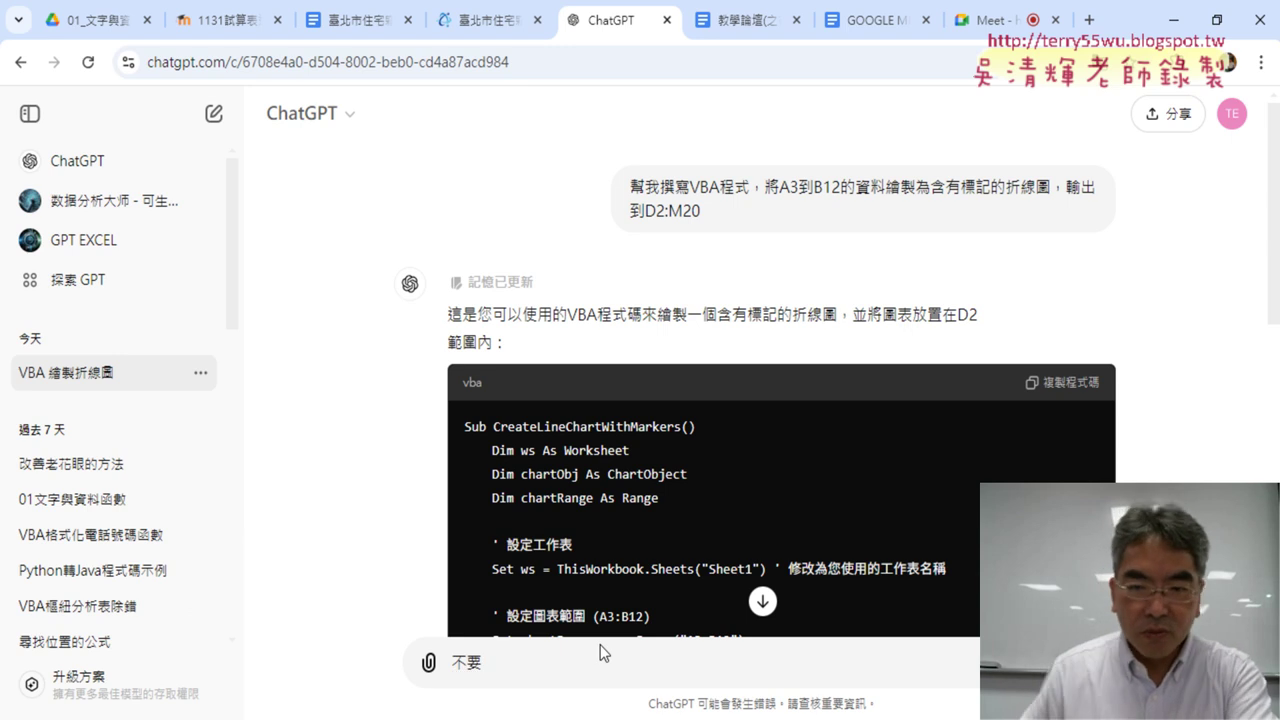
scroll(750, 473, "down", 2)
scroll(750, 473, "down", 2)
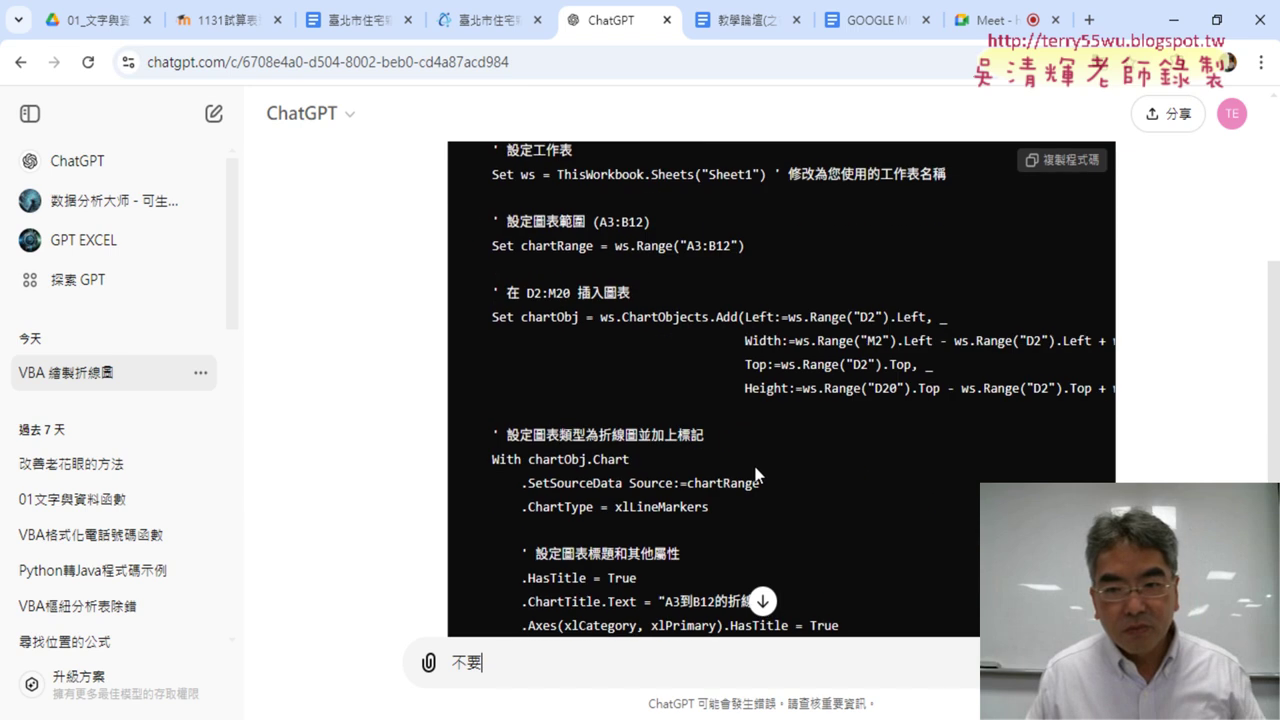
scroll(750, 500, "down", 2)
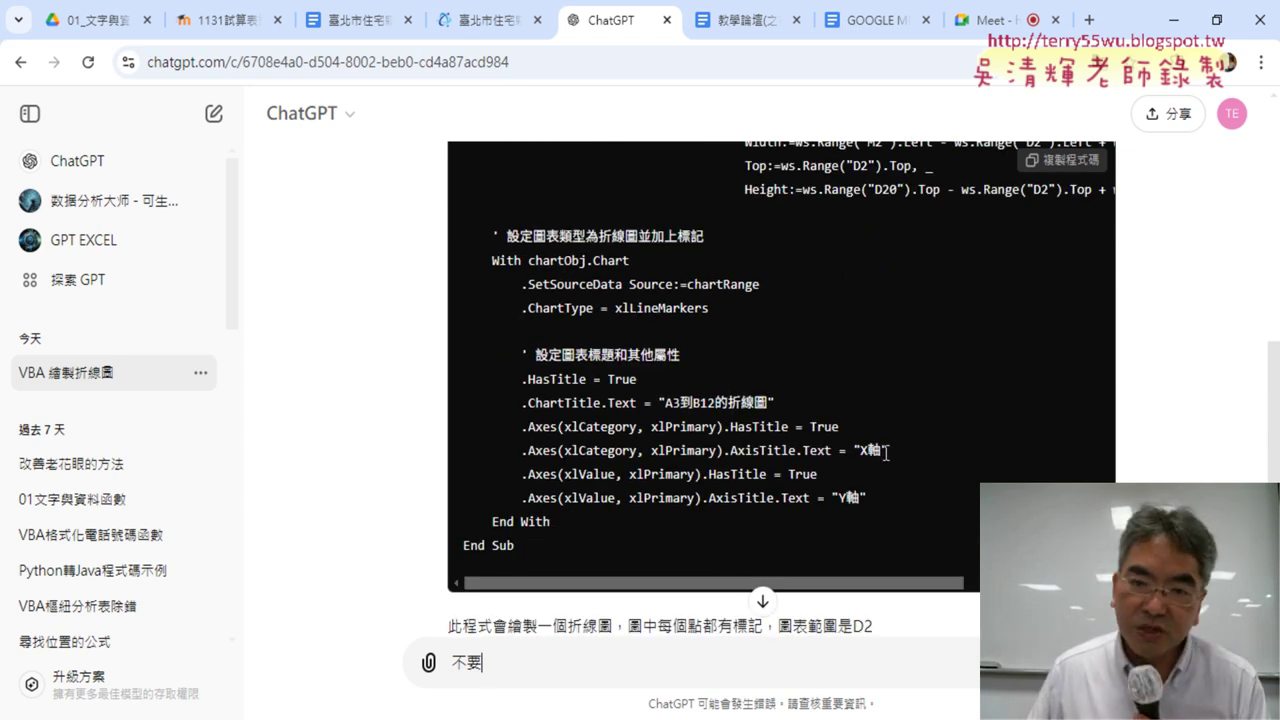
left_click_drag(912, 455, 511, 464)
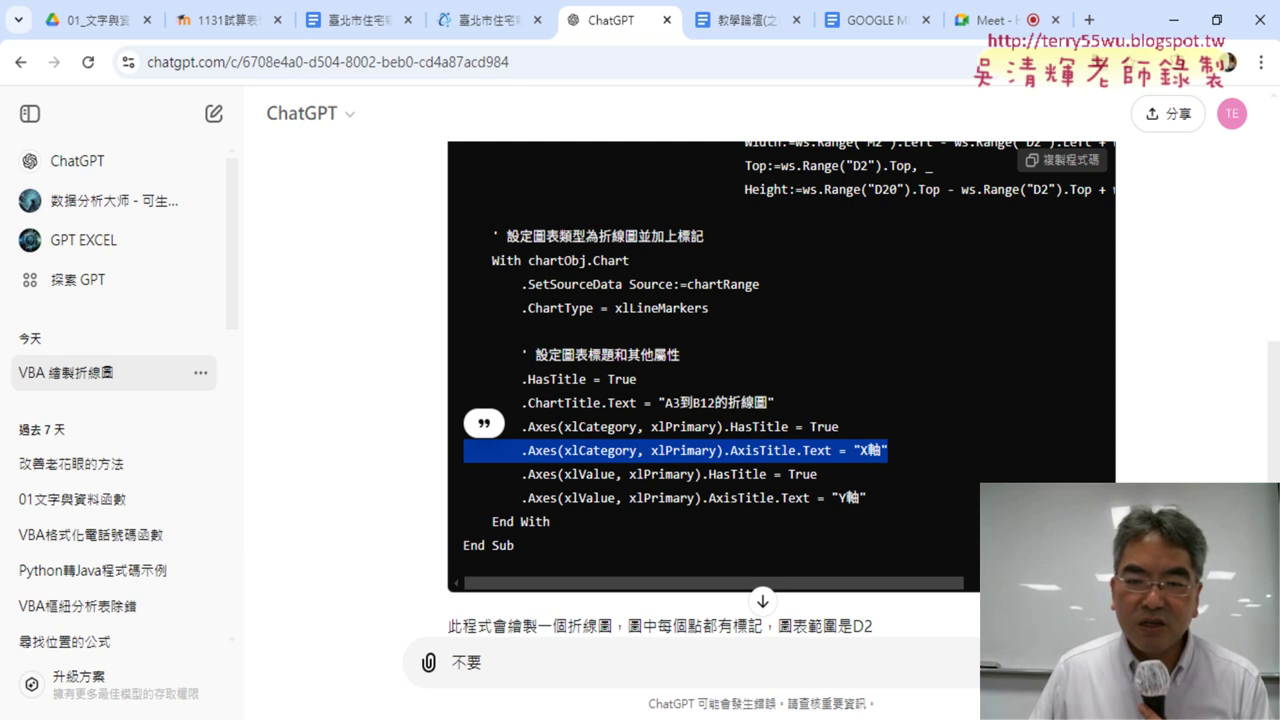
left_click(712, 640)
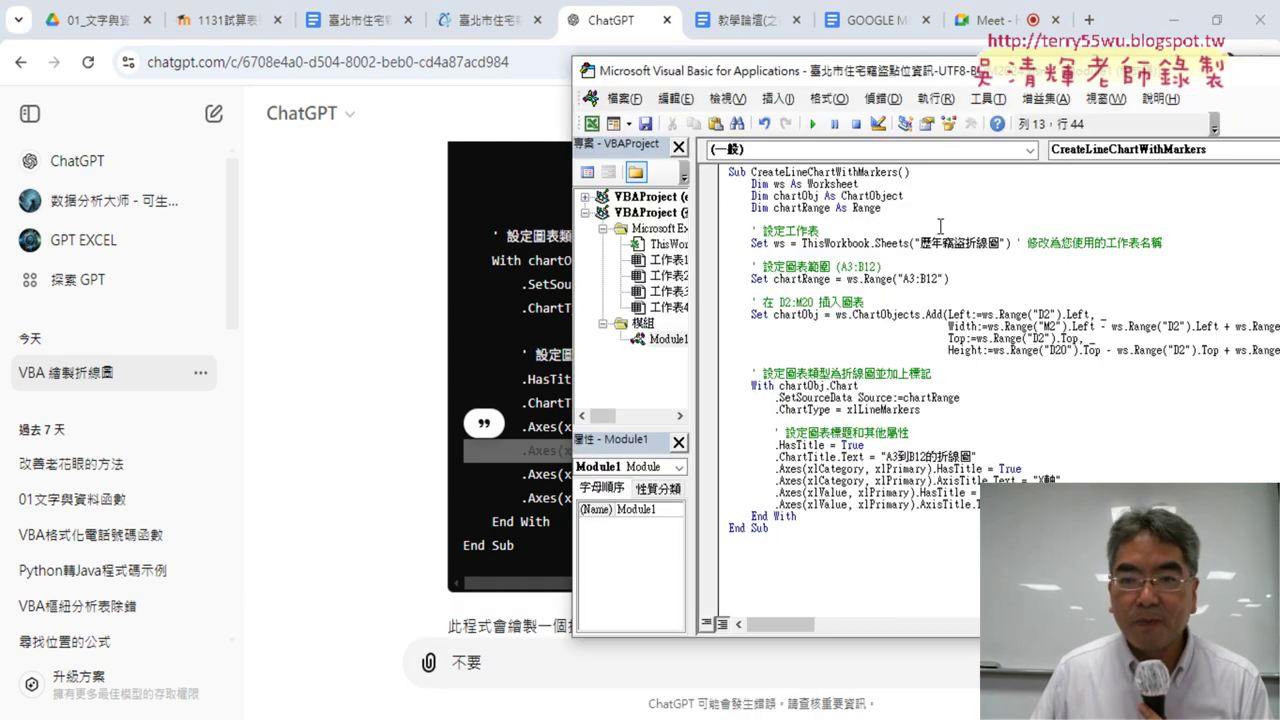
- Set the VBA editor's Editor Format code font size to 12
left_click(1173, 20)
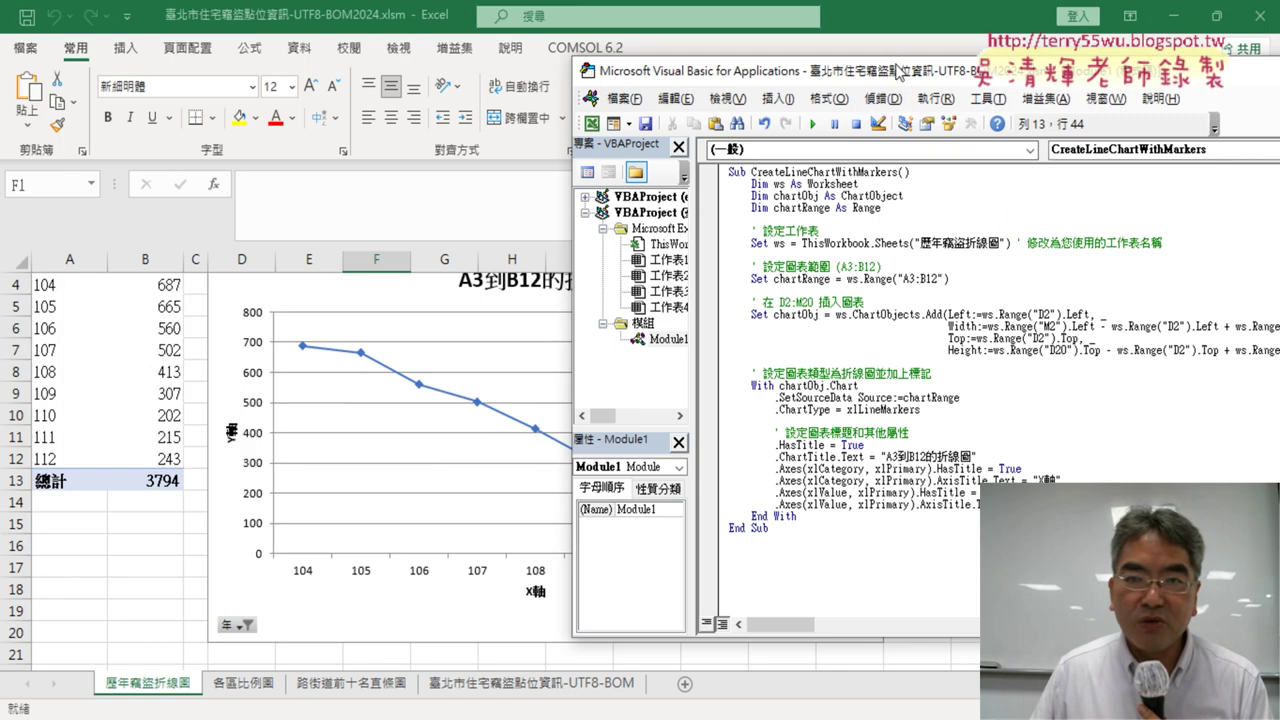
left_click_drag(896, 72, 645, 70)
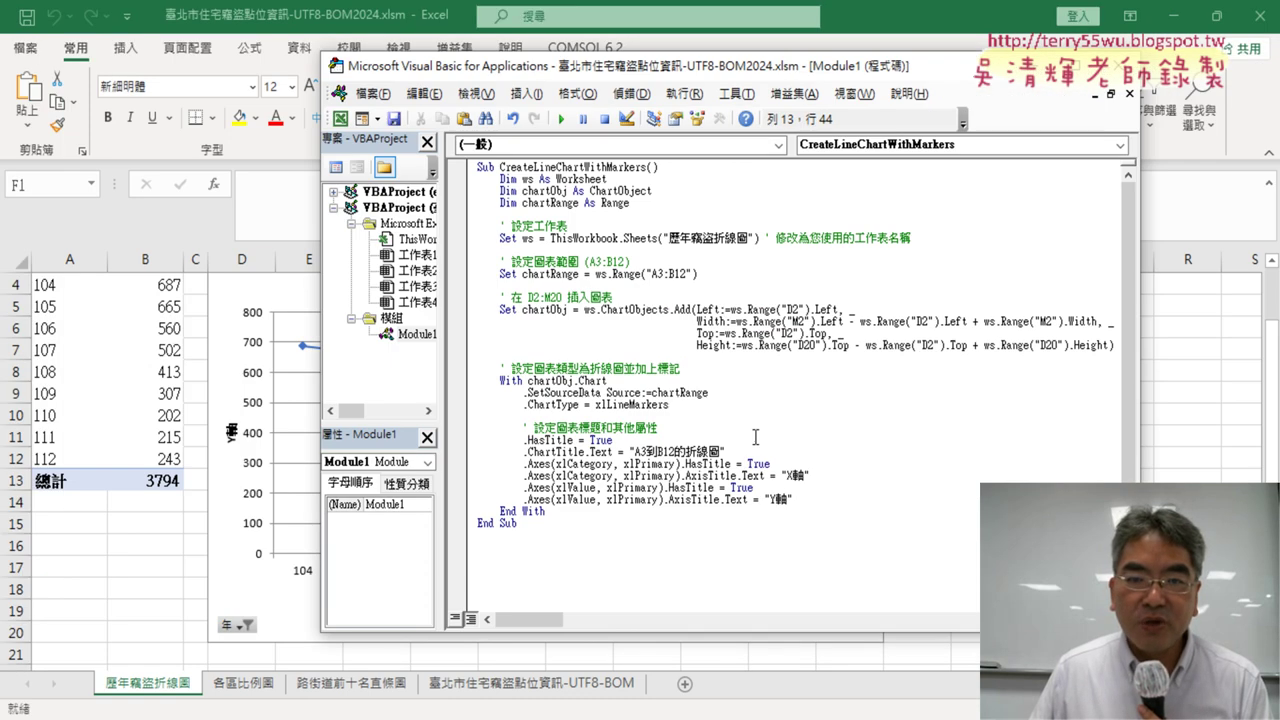
left_click(736, 93)
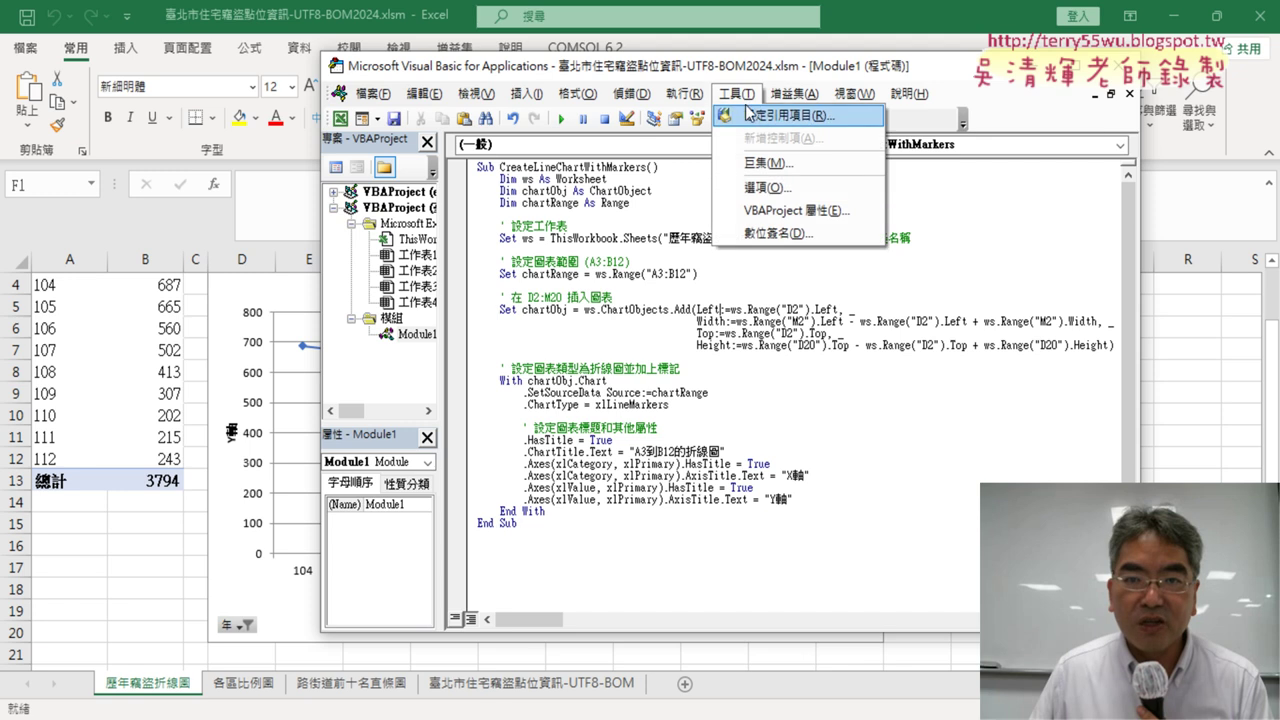
left_click(766, 188)
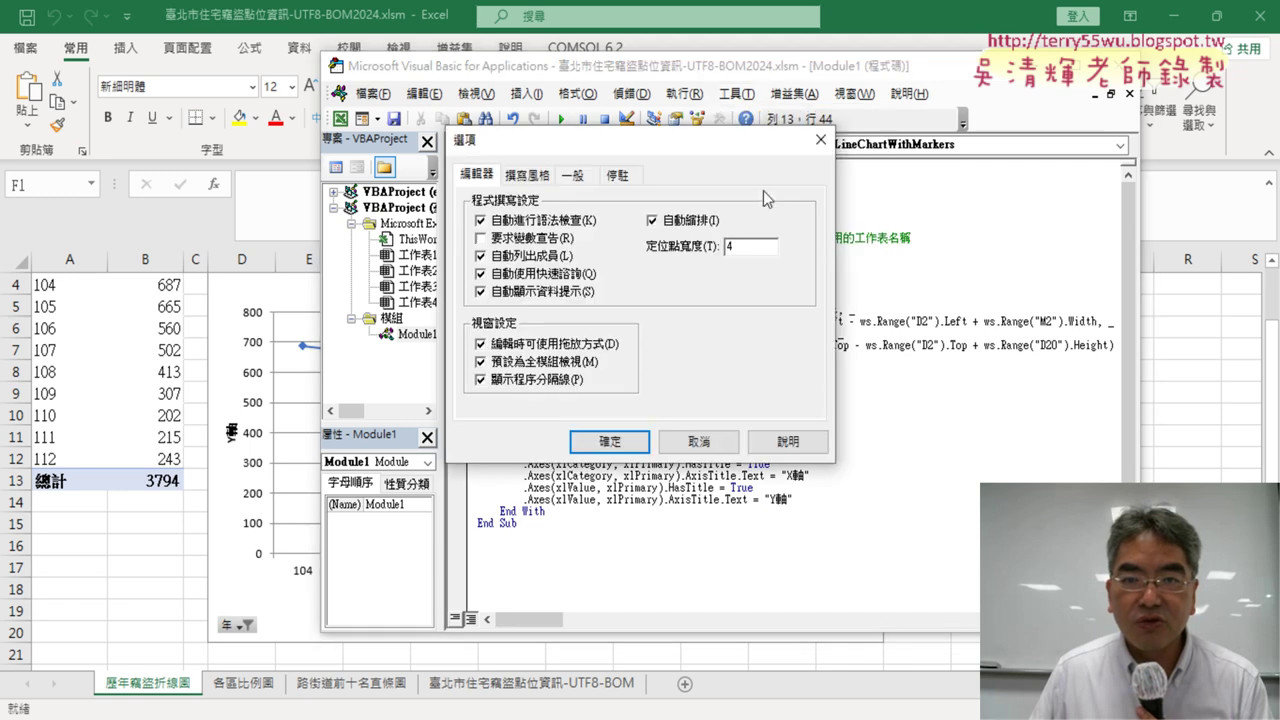
left_click(527, 175)
left_click(728, 263)
left_click(714, 325)
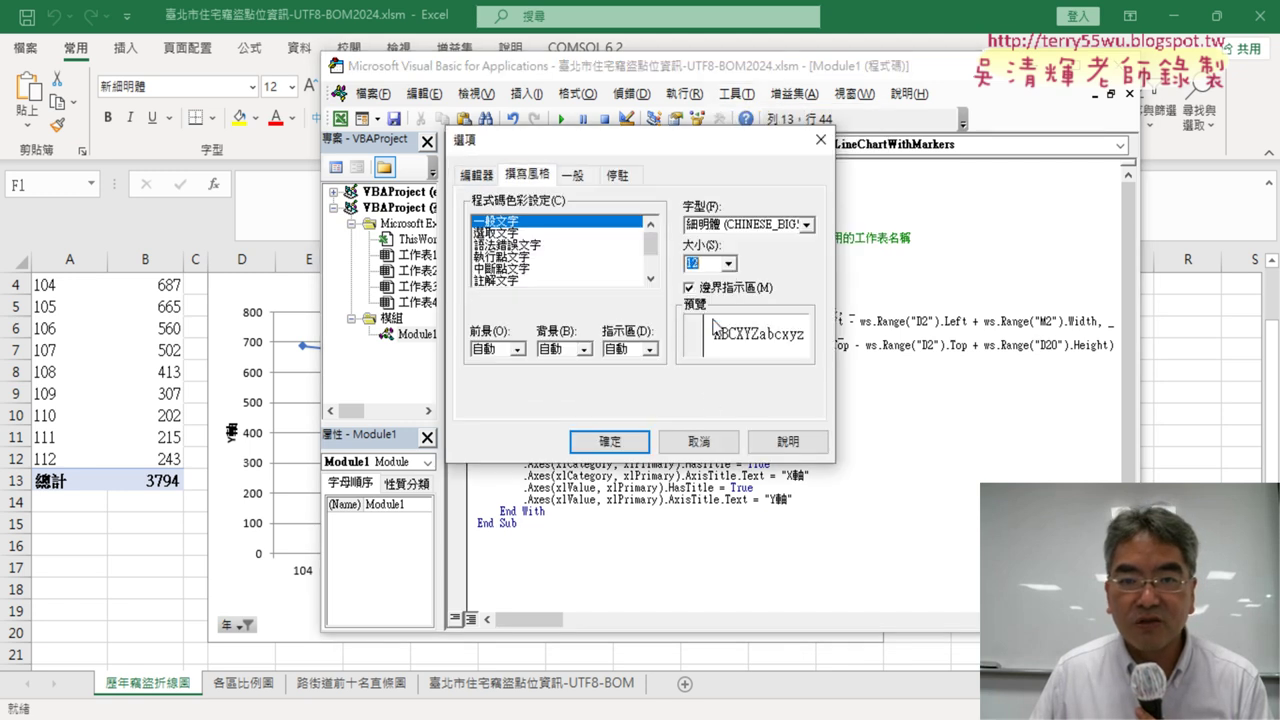
left_click(622, 441)
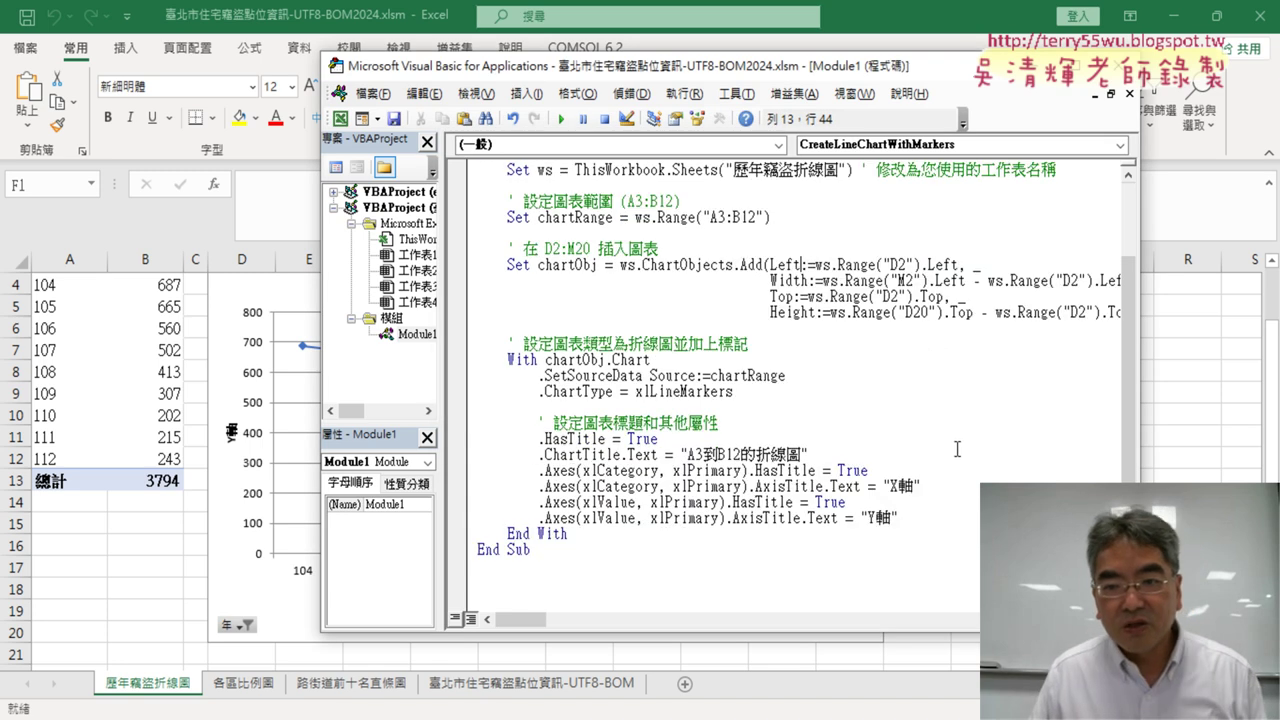
- Delete the X軸 and Y軸 AxisTitle.Text lines from the macro
left_click_drag(921, 486, 414, 479)
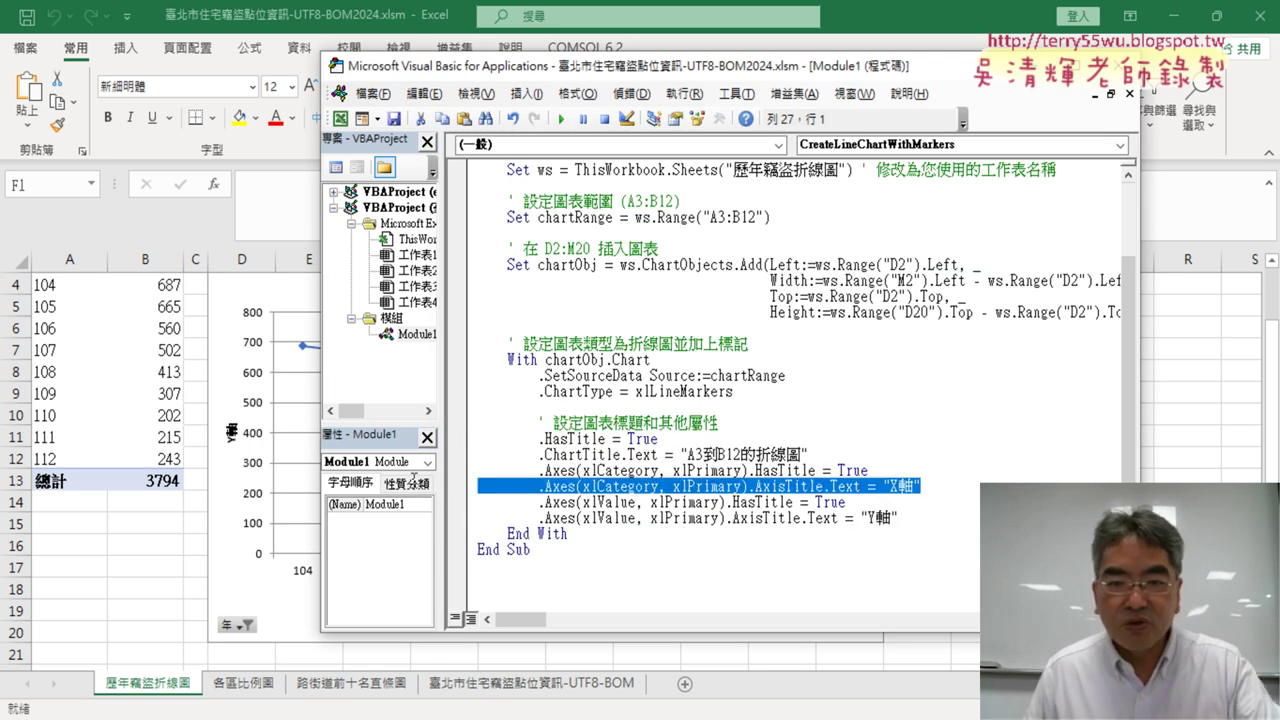
key("Delete")
key("Delete")
left_click_drag(900, 518, 410, 514)
key("Delete")
key("BackSpace")
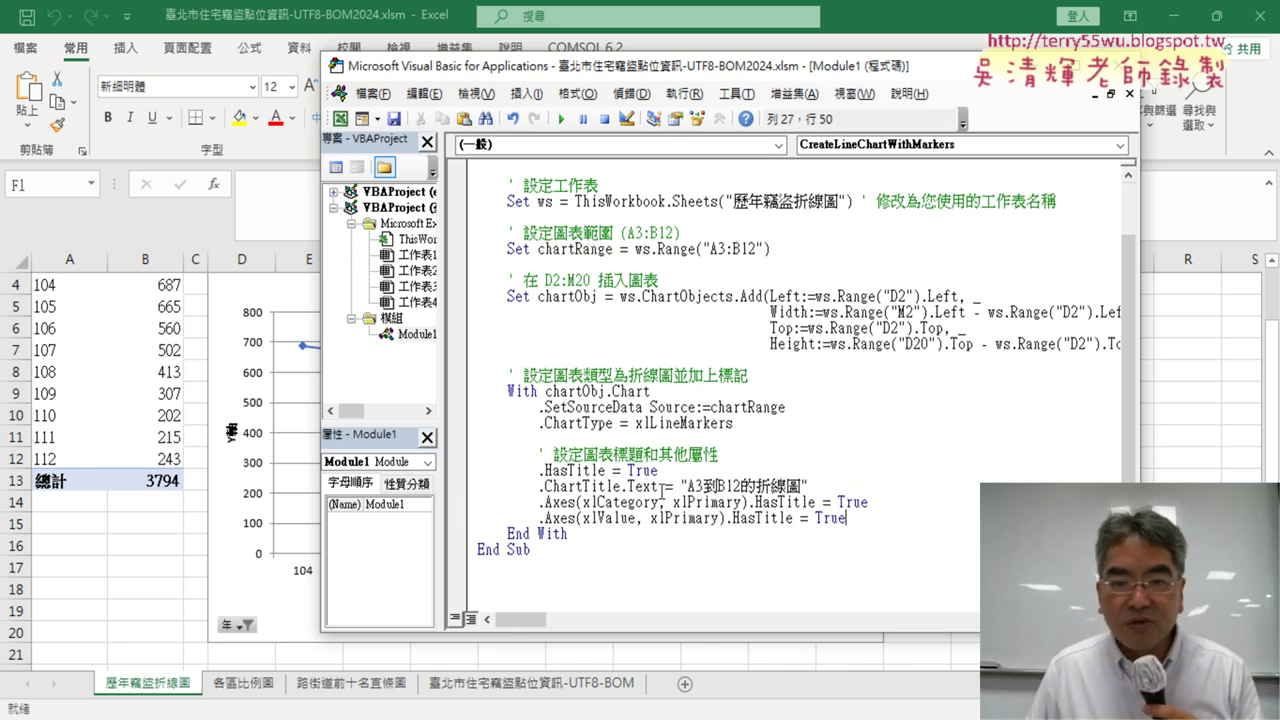
- Change the ChartTitle.Text string to 歷年竊盜折線圖, rerun the macro and view the chart
left_click_drag(545, 486, 800, 486)
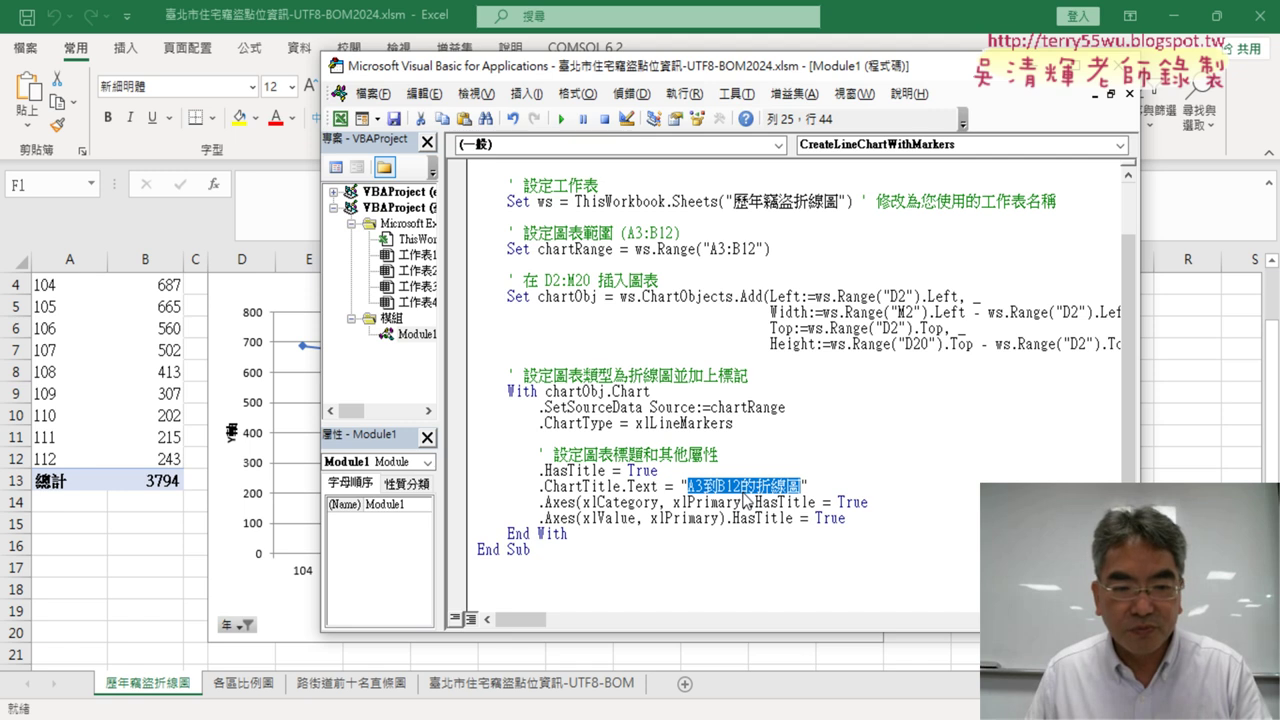
type("歷年竊盜折線圖")
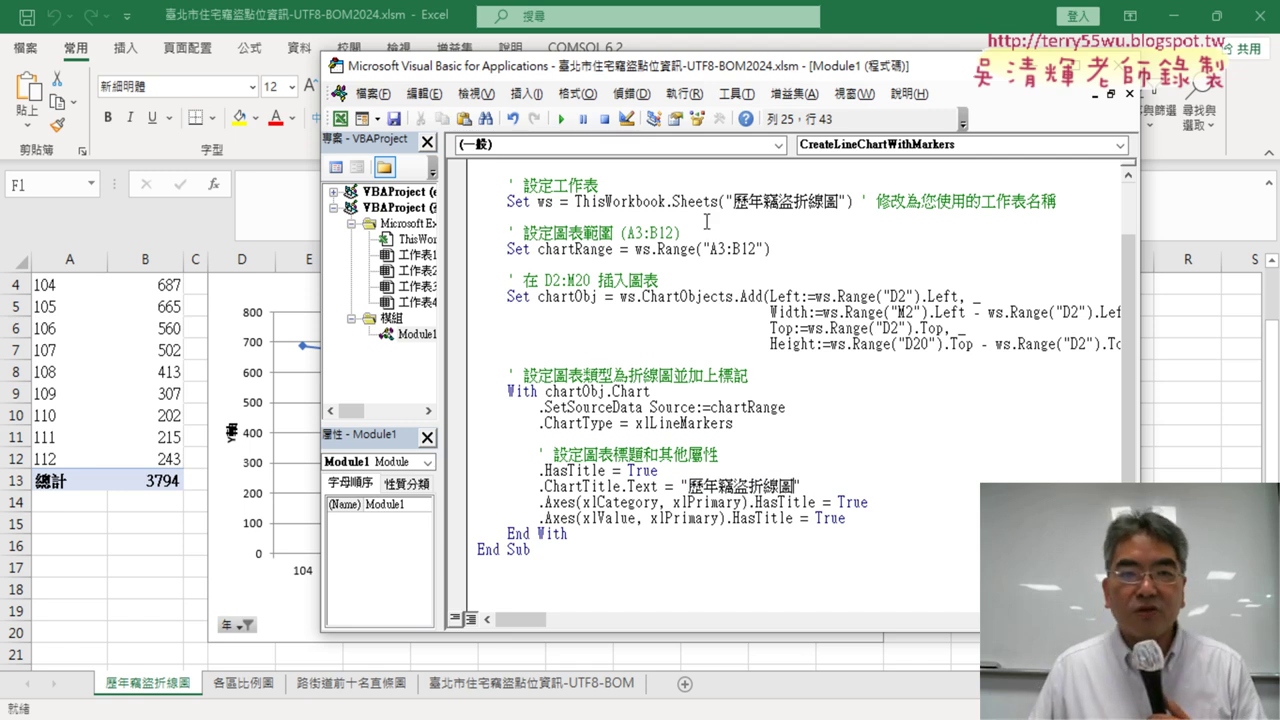
left_click(561, 119)
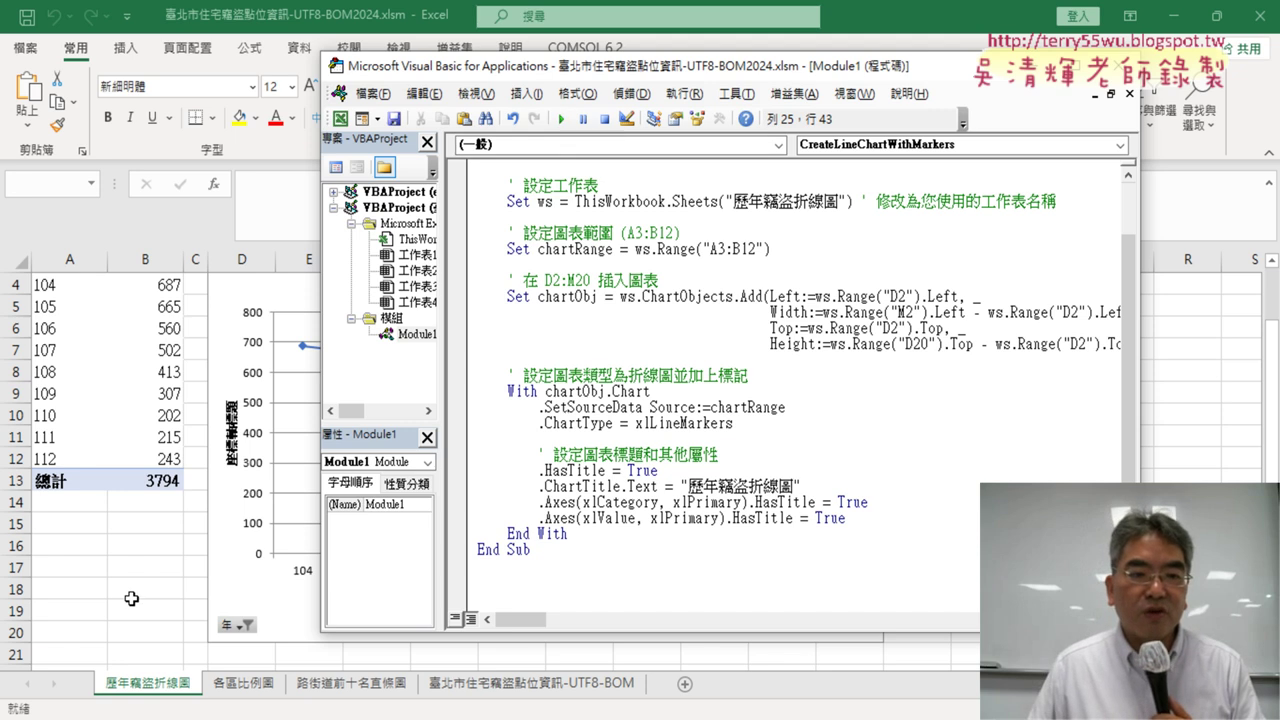
left_click(131, 598)
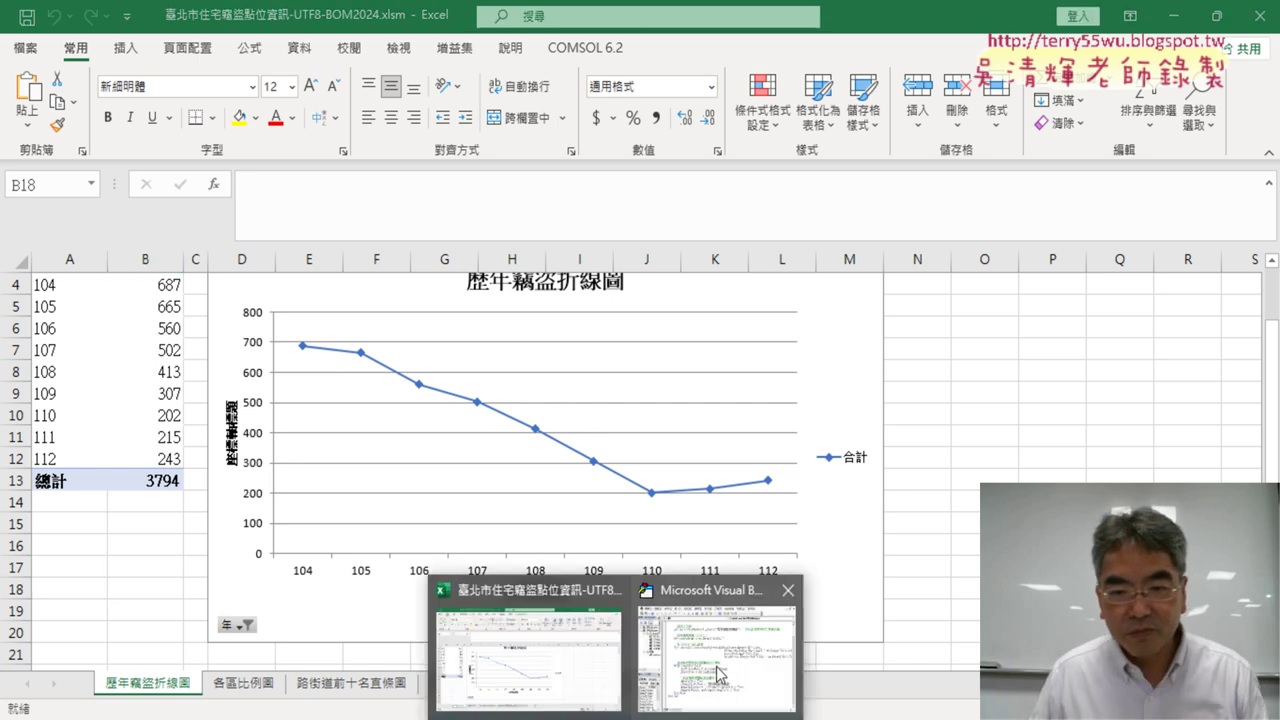
- Delete both .Axes(...).HasTitle = True lines, rerun the macro, and check the chart in Excel
left_click(718, 675)
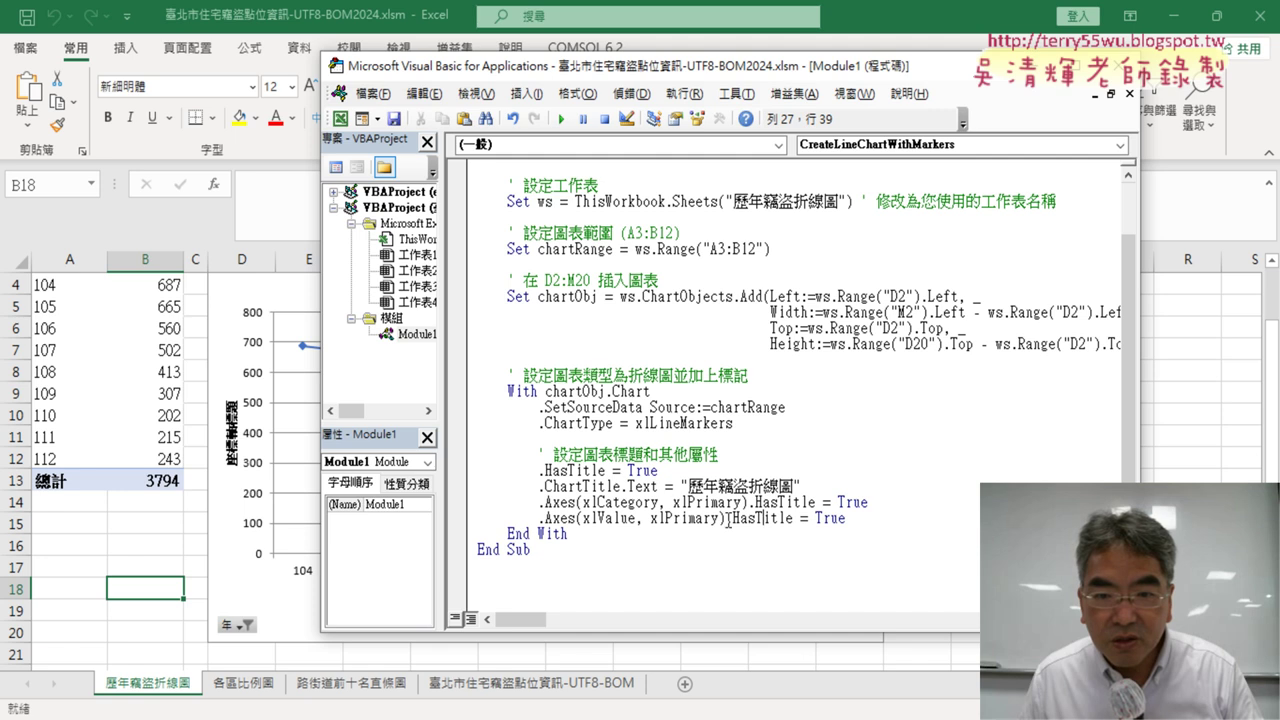
left_click_drag(860, 519, 440, 497)
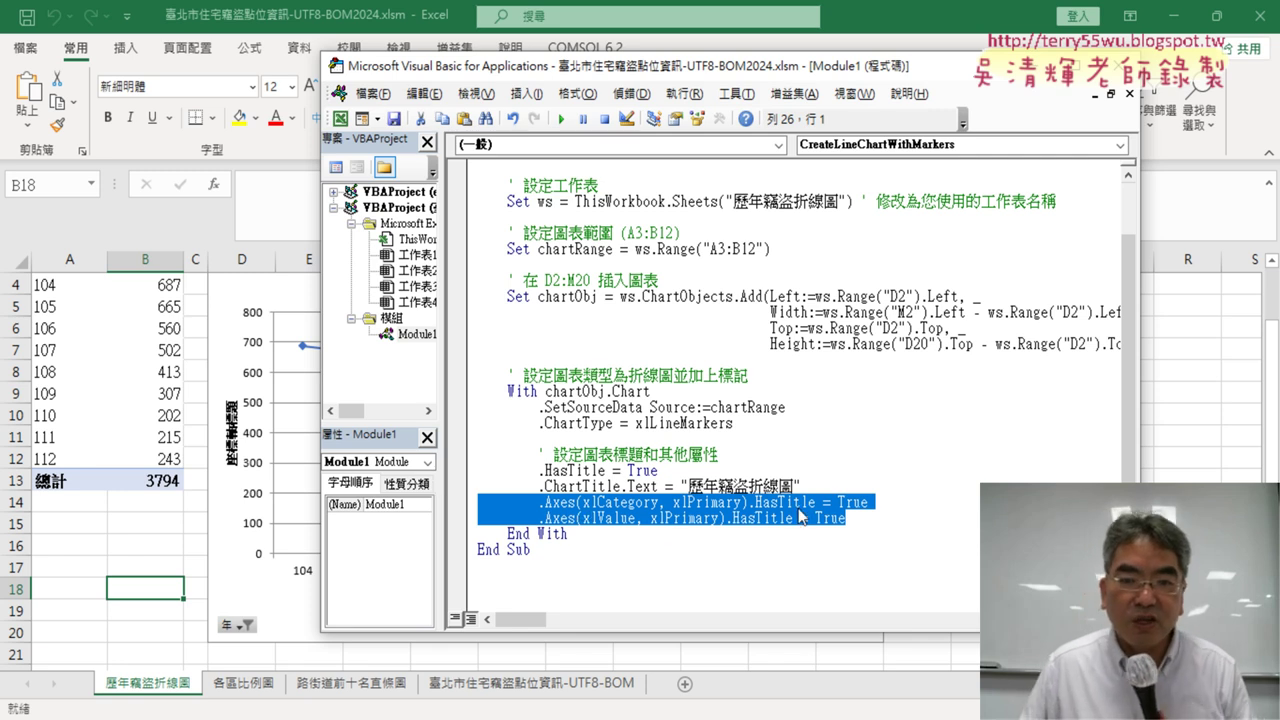
key("Delete")
key("Delete")
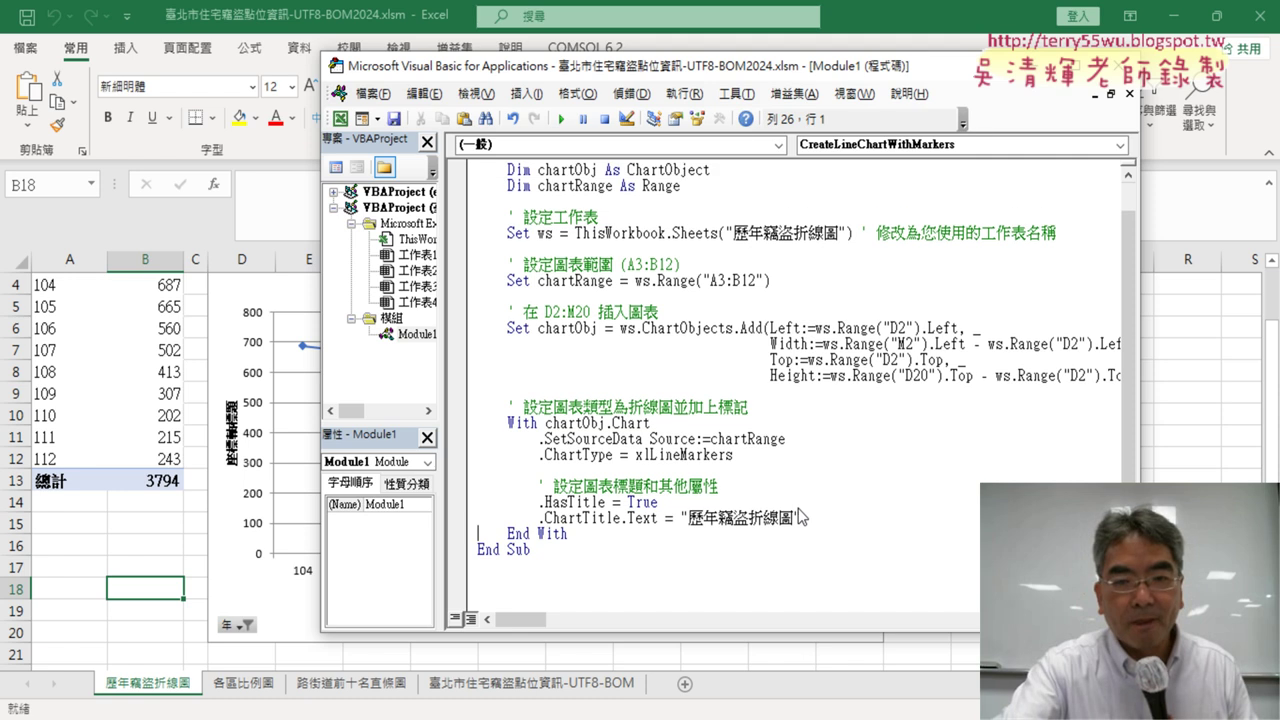
left_click(561, 119)
left_click_drag(662, 70, 1019, 79)
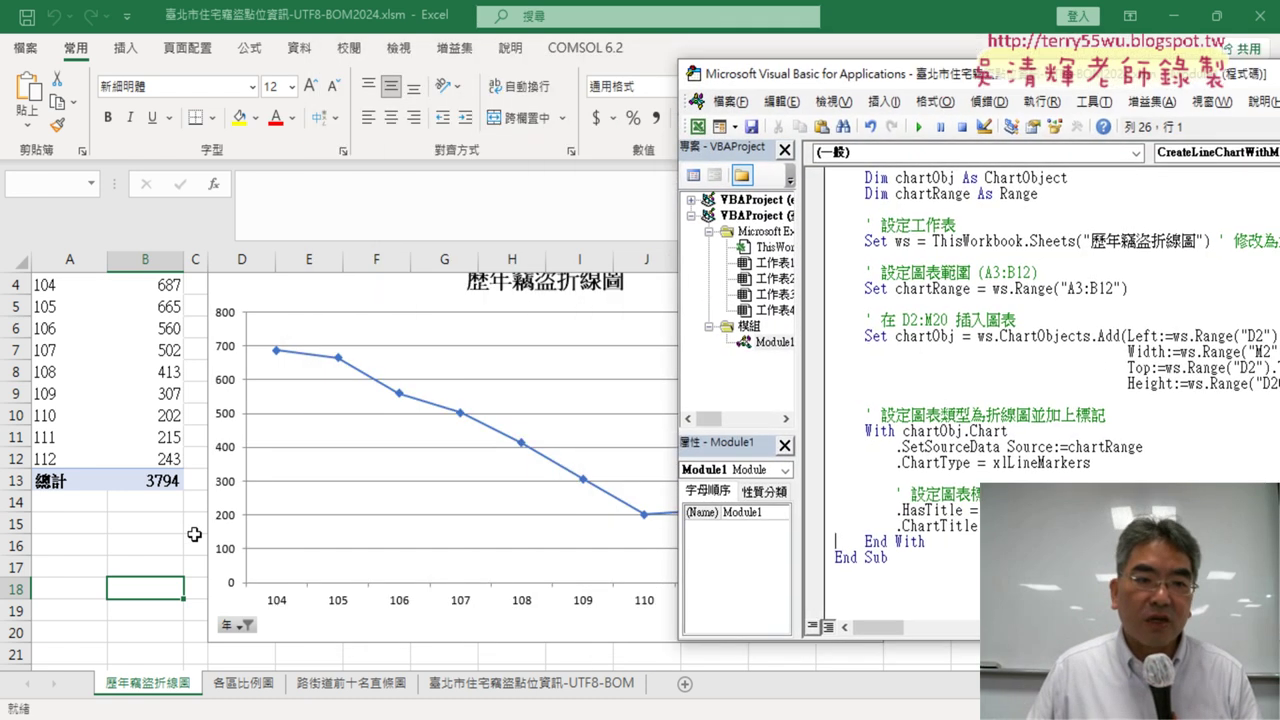
left_click(168, 563)
scroll(634, 594, "up", 1)
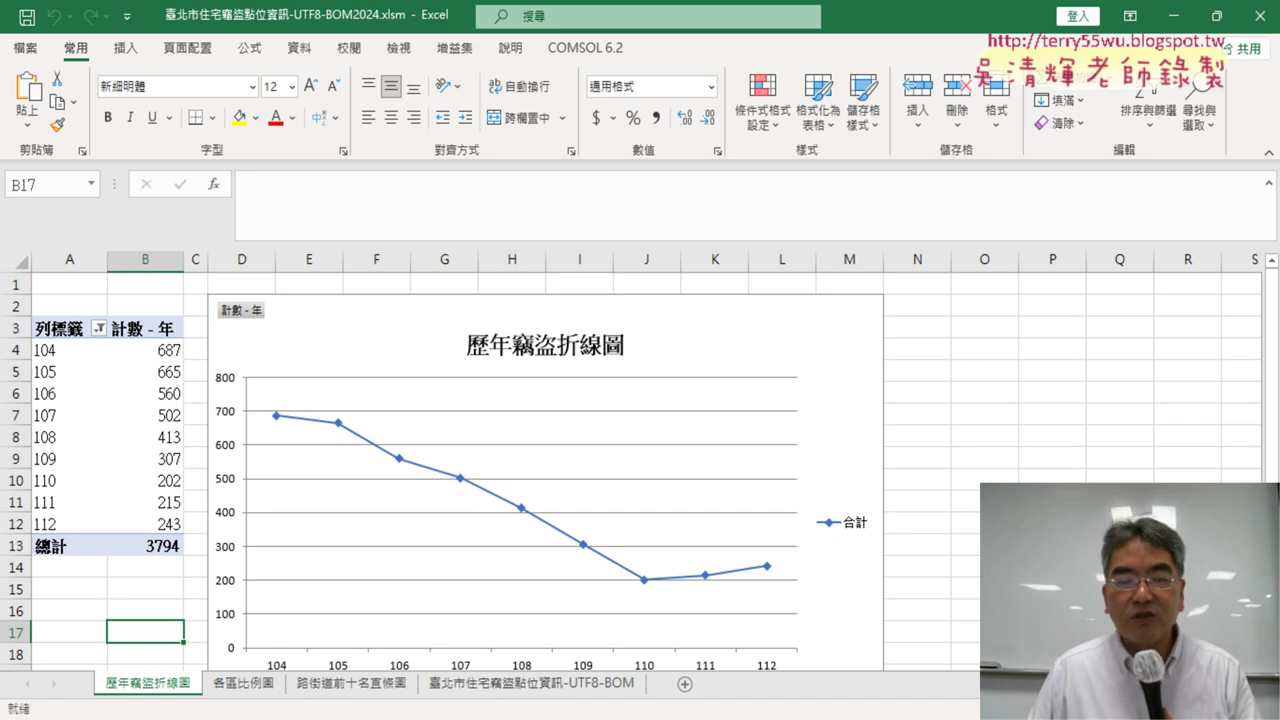